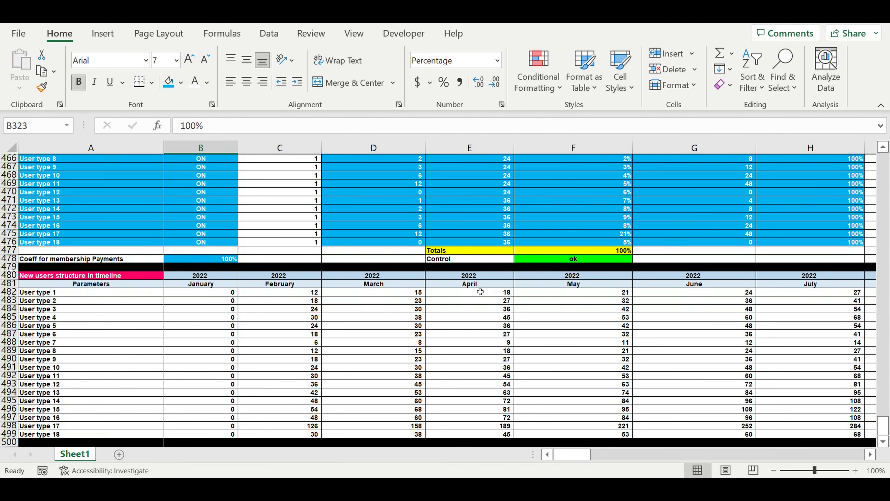
Examine the Users types table, selecting the user type names and the User lifecycle (months) values in E459:E476
scroll(493, 298, "up", 4)
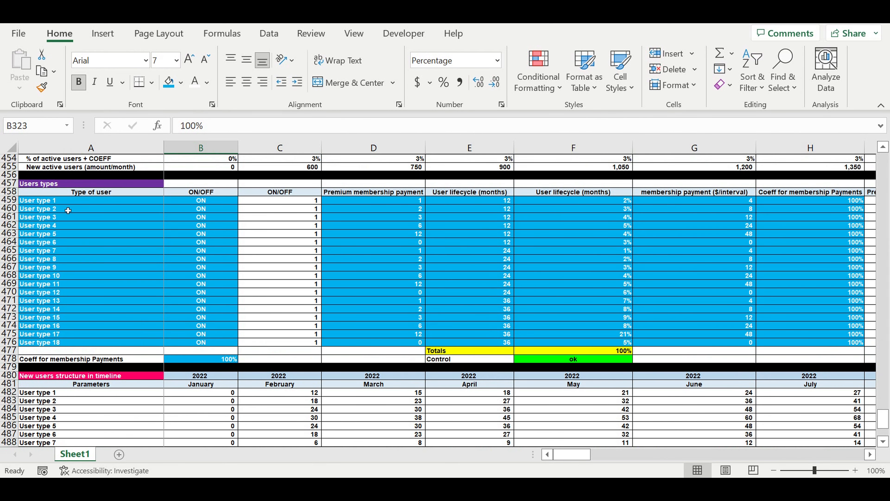
left_click_drag(63, 204, 68, 346)
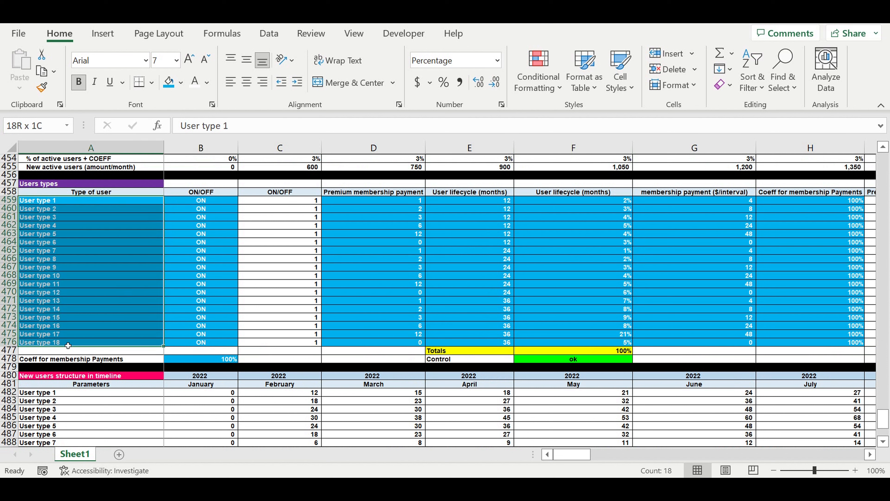
left_click(460, 227)
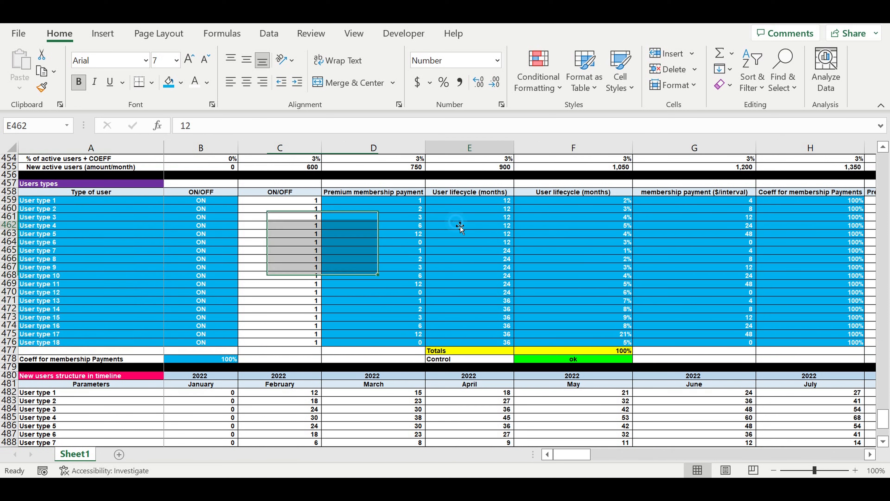
left_click_drag(492, 203, 477, 343)
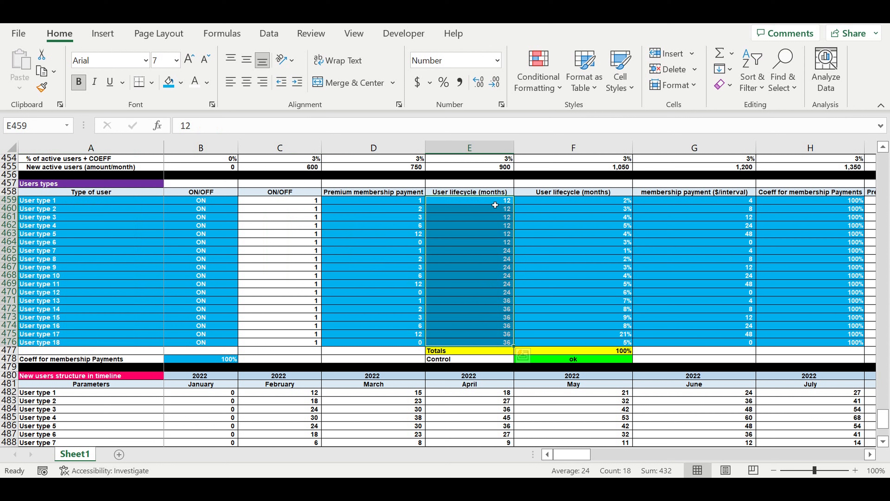
left_click(495, 204)
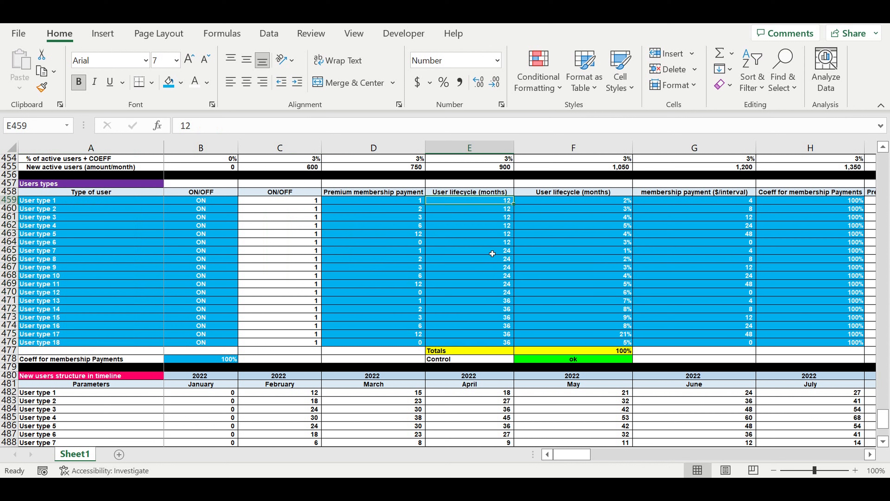
left_click_drag(493, 253, 491, 343)
left_click_drag(493, 200, 474, 340)
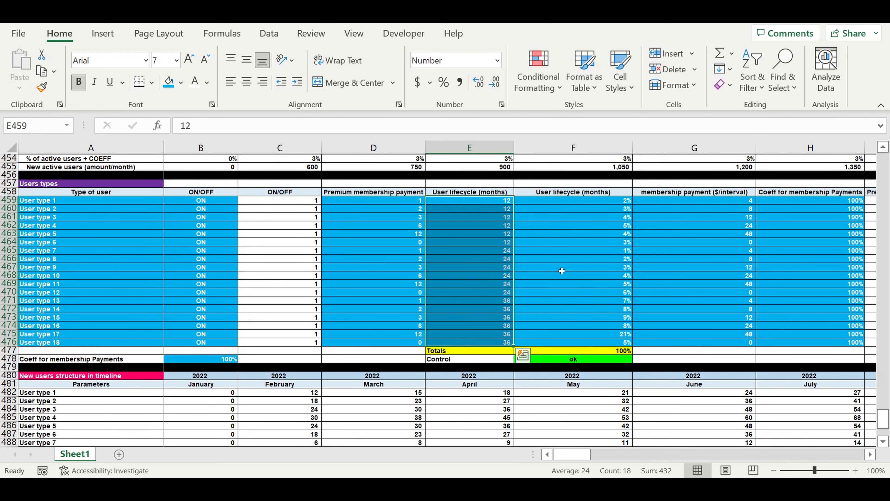
Compare the monthly formulas of User type 1 and User type 18 in New users structure in timeline with their lifecycle values
scroll(562, 271, "down", 5)
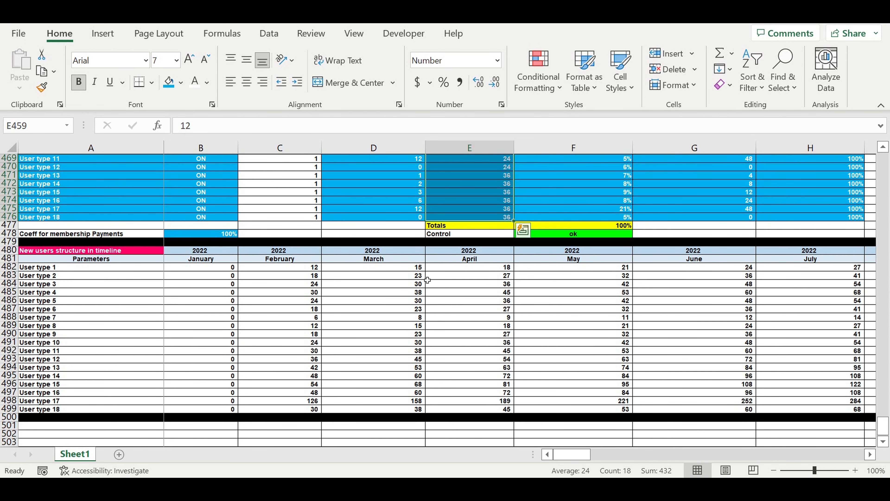
left_click(292, 270)
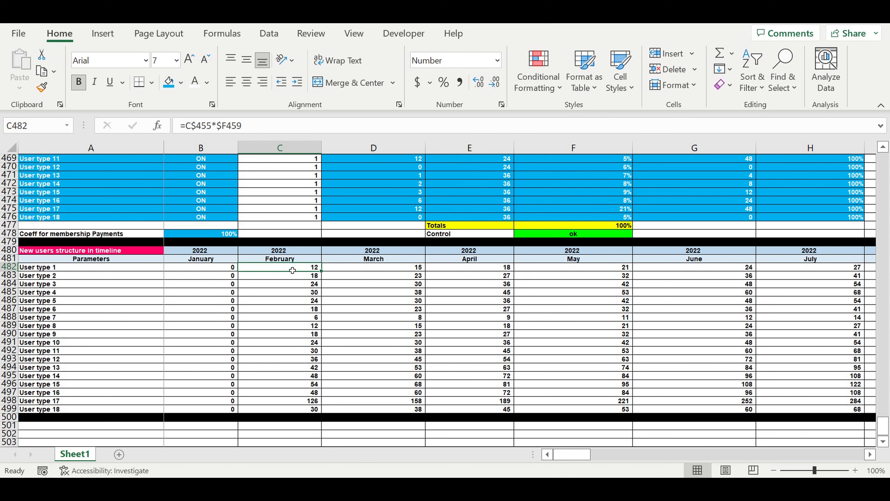
left_click_drag(292, 270, 806, 415)
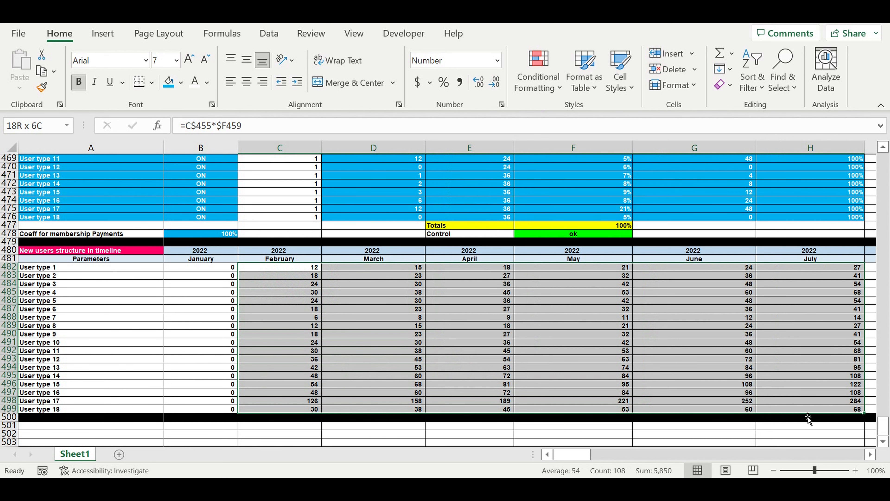
left_click(383, 311)
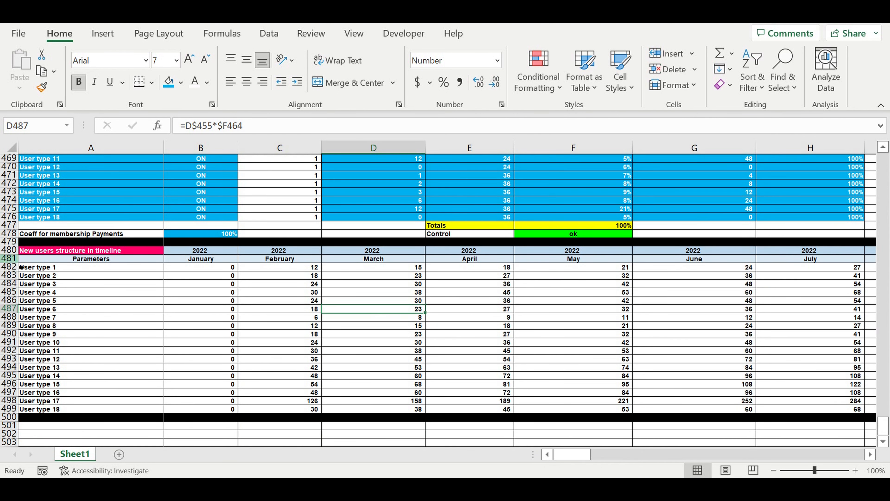
left_click(299, 268)
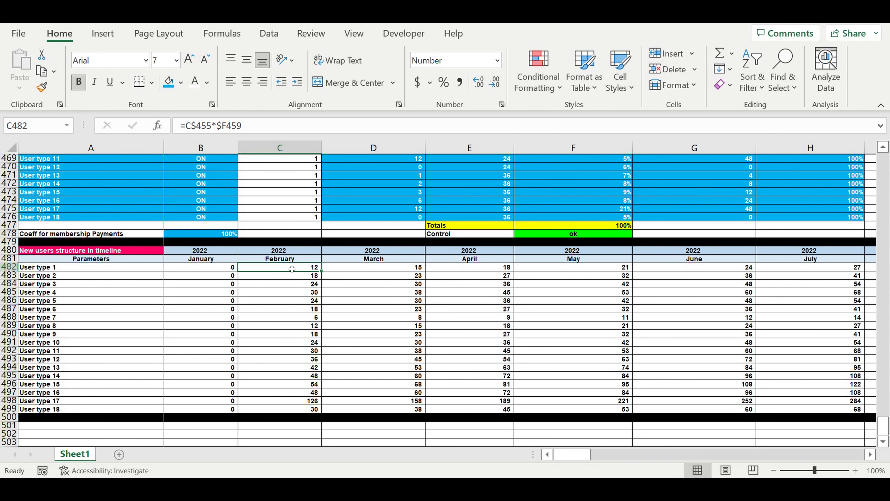
scroll(444, 283, "up", 2)
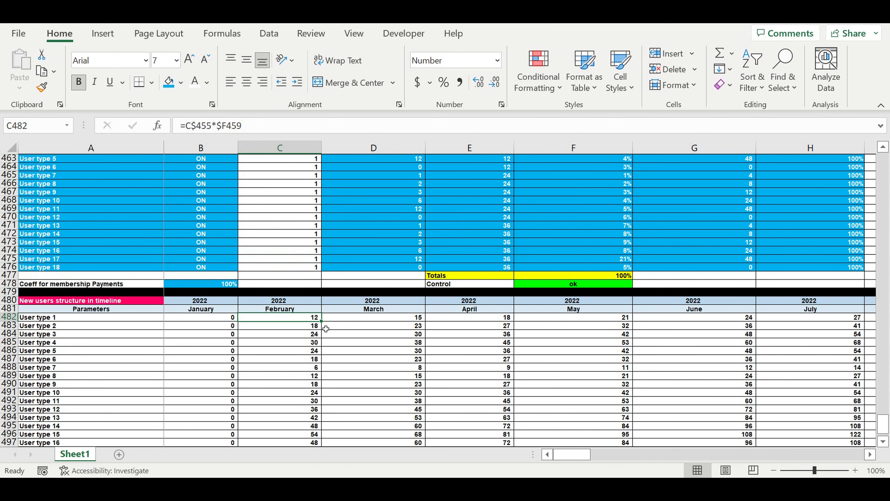
scroll(376, 299, "up", 3)
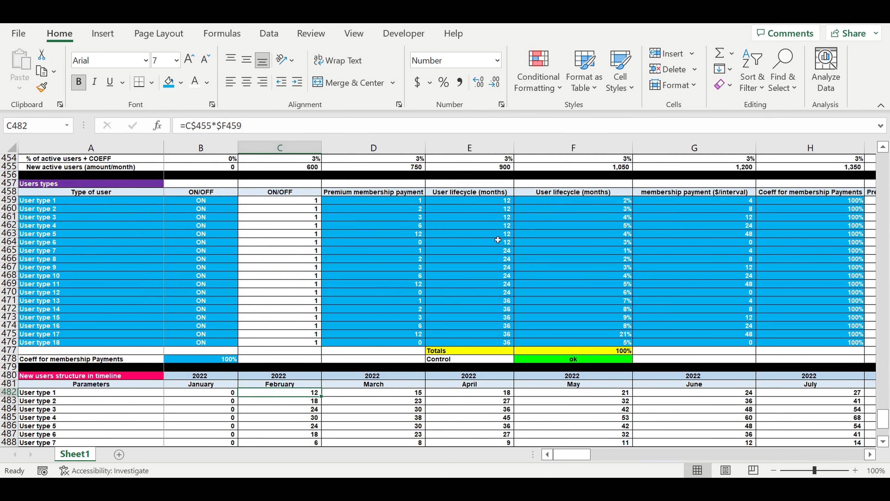
left_click(497, 203)
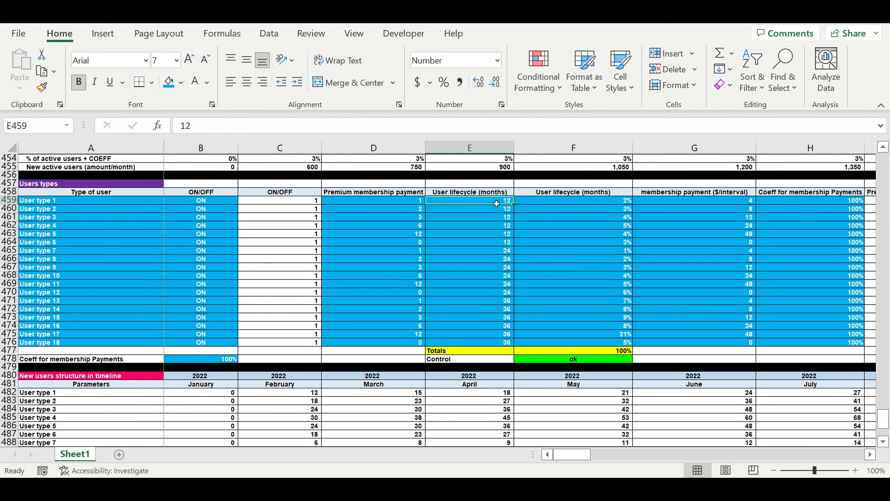
scroll(338, 288, "down", 4)
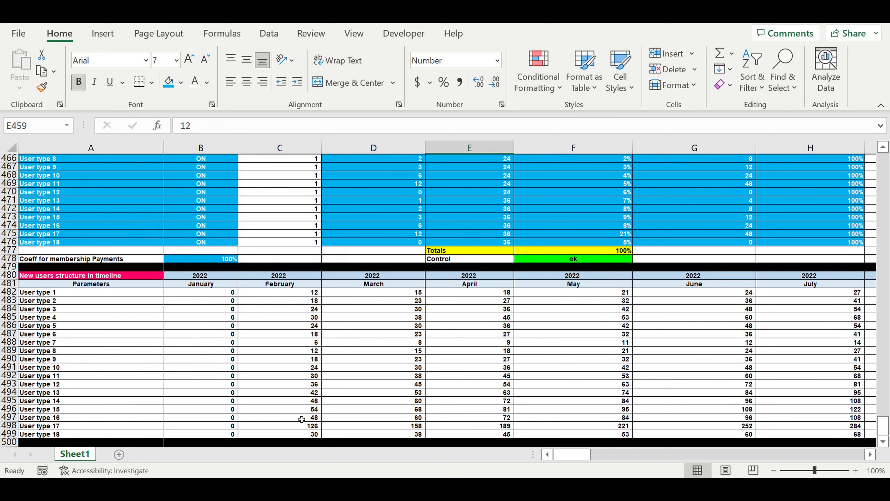
left_click(304, 436)
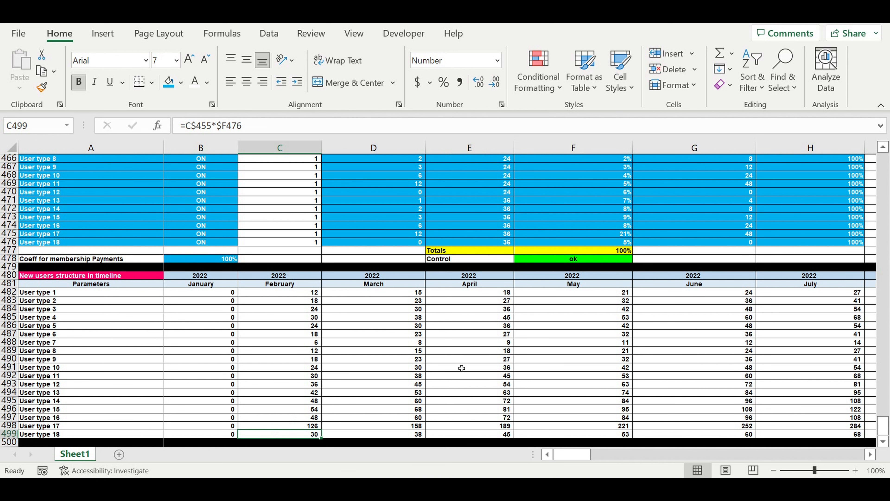
scroll(467, 365, "up", 3)
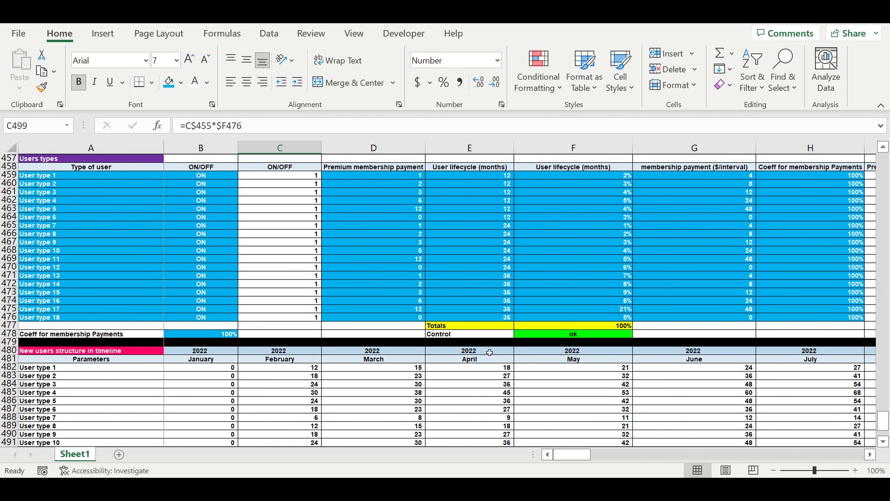
left_click(497, 317)
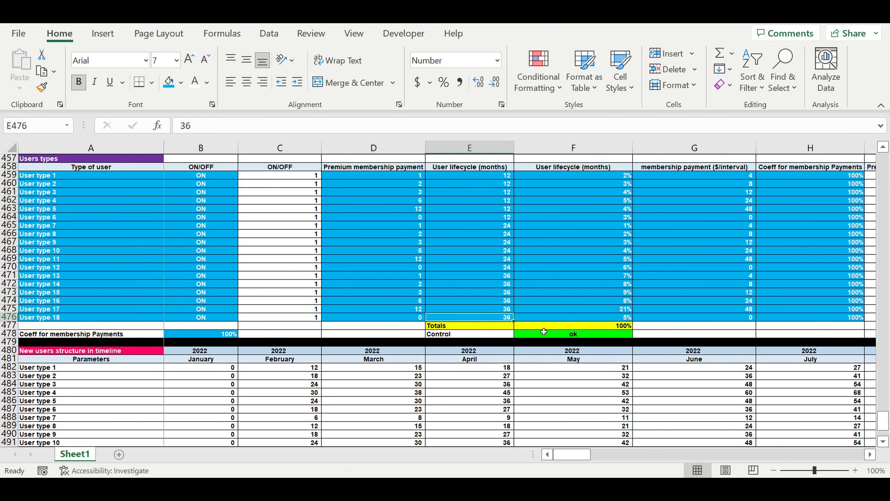
scroll(548, 322, "down", 4)
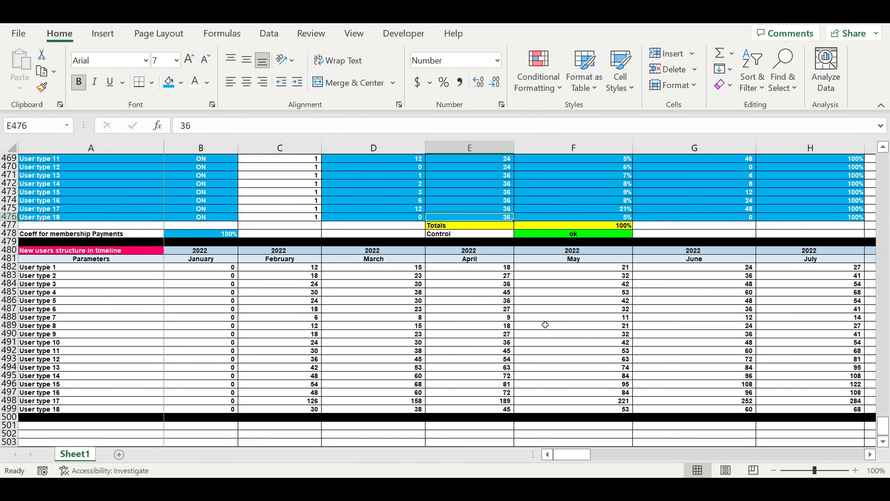
Copy the New users structure in timeline header rows 480:481 and paste them starting at A501
left_click_drag(10, 250, 16, 264)
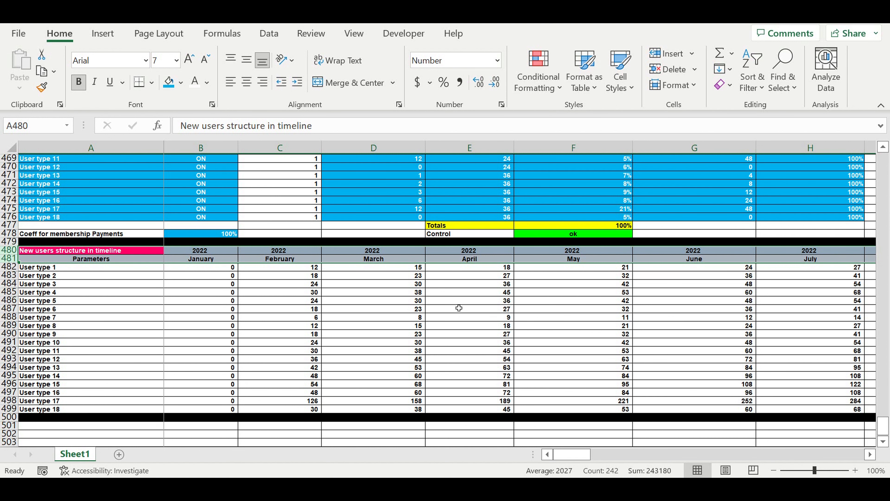
key("ctrl+c")
scroll(315, 326, "down", 4)
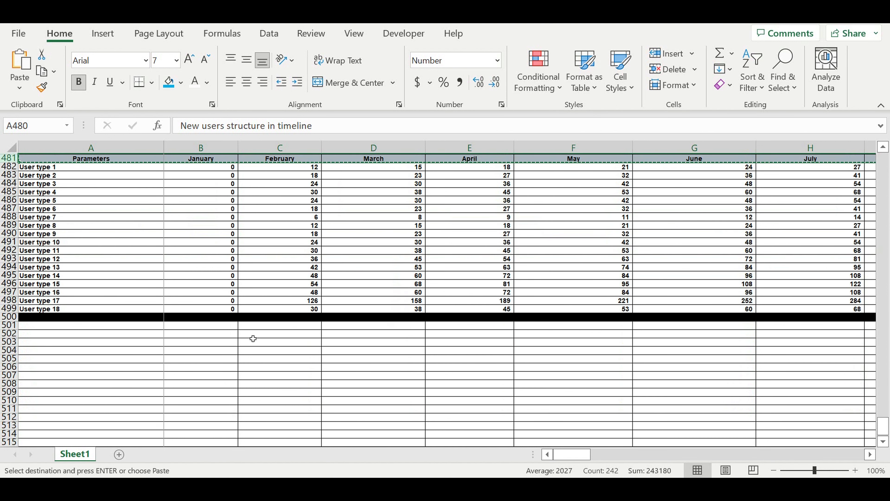
left_click(145, 326)
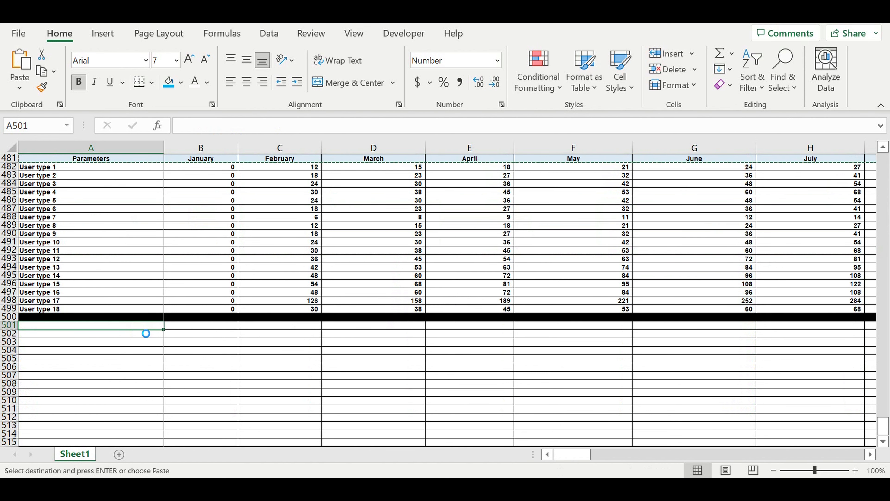
key("ctrl+v")
left_click(225, 362)
Link the January year cell B501 to the original header's year with the formula =B480
left_click(201, 325)
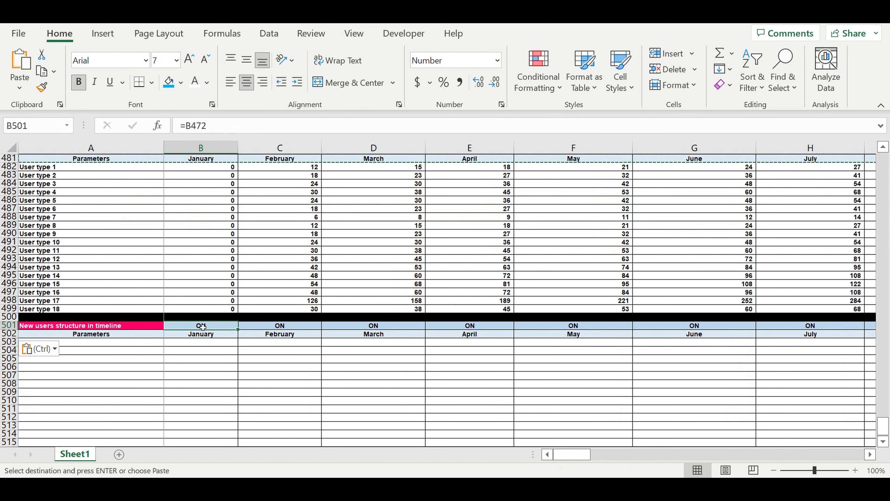
type("=")
scroll(253, 312, "up", 3)
left_click(191, 225)
key("Return")
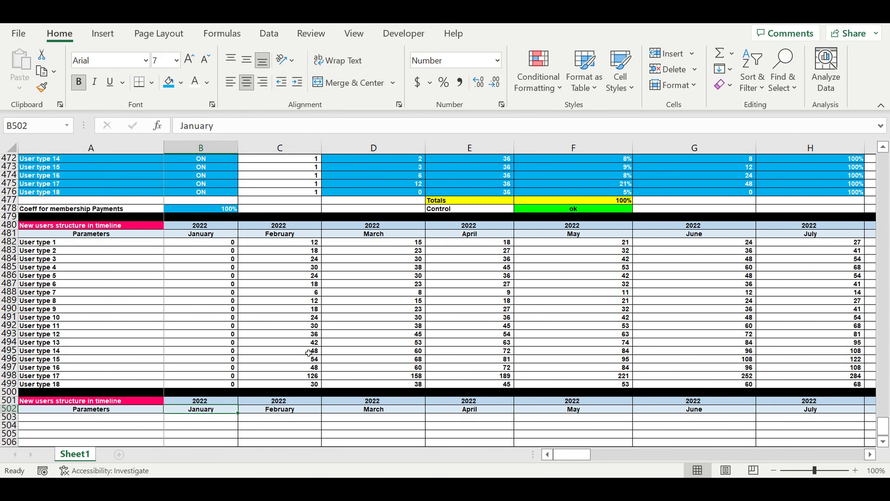
Start the month numbering under the new header with 1 in B503 and the formula =B503+1 in C503
scroll(151, 355, "down", 4)
left_click(118, 298)
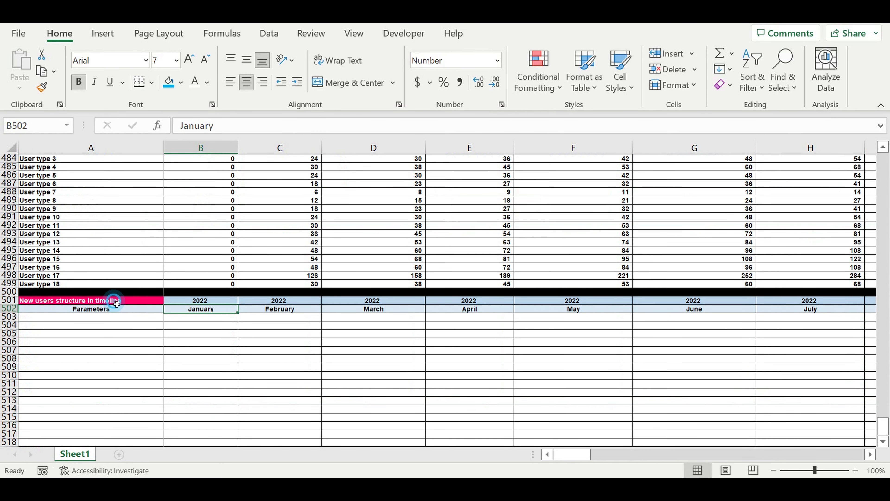
left_click(204, 323)
type("1")
left_click(291, 352)
left_click(290, 319)
type("=")
left_click(217, 319)
type("+1")
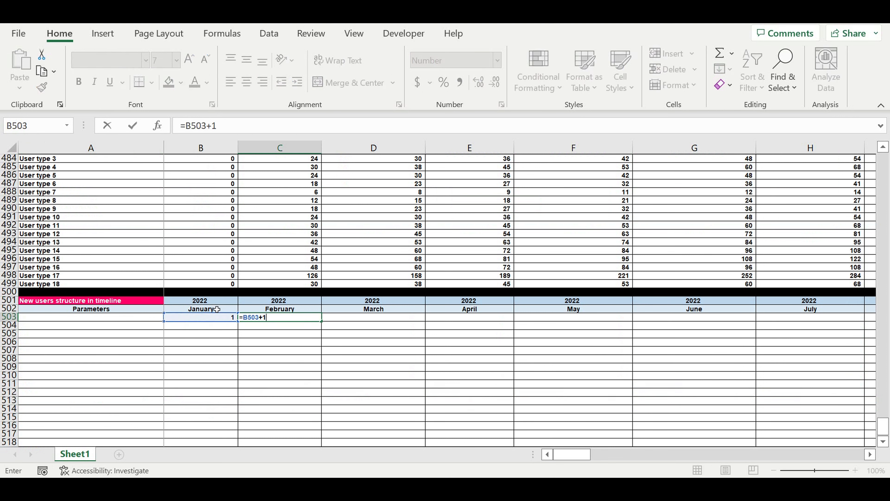
key("Return")
Fill the C503 month-number formula across the timeline to December 2031 in DQ503
left_click(313, 342)
left_click(307, 319)
left_click_drag(325, 326, 821, 349)
left_click(723, 385)
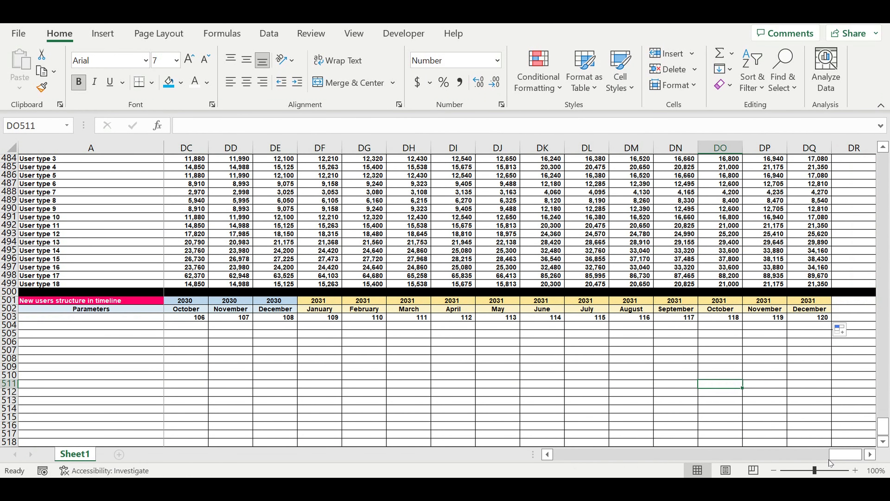
Shade row 503 from column A through DQ with the lightest orange theme fill colour
left_click_drag(820, 317, 118, 319)
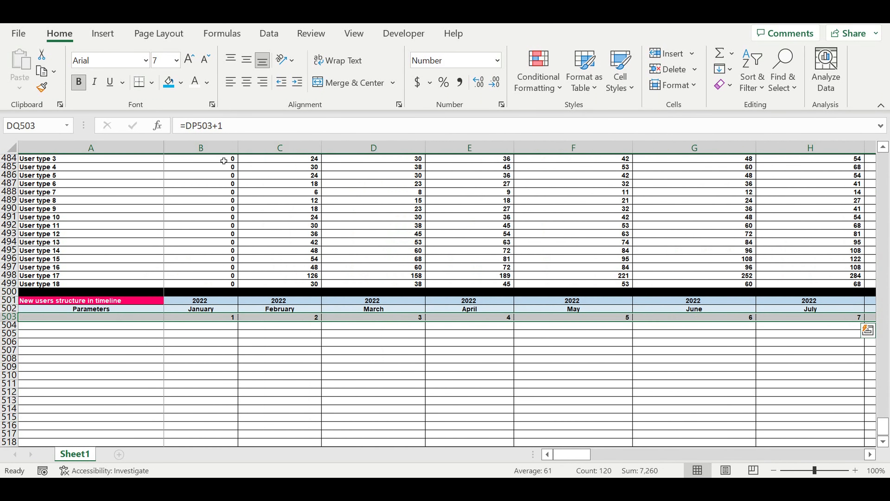
left_click(181, 83)
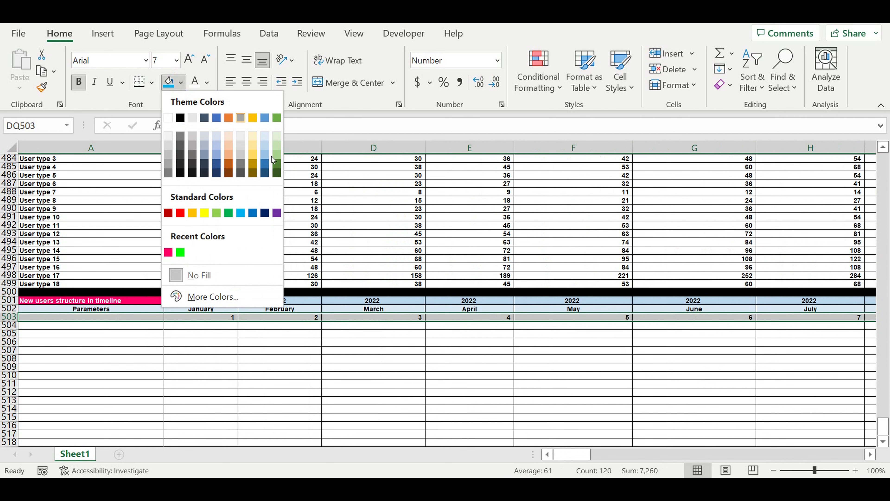
left_click(231, 137)
left_click(152, 343)
Number column A below the header with 1 in A504 and =A504+1 in A505, filled down to A542
left_click(145, 326)
type("1")
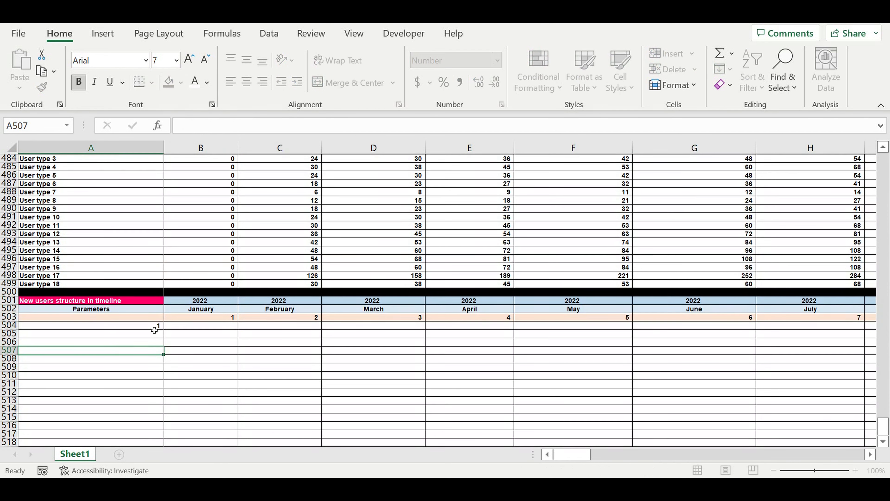
left_click(143, 334)
type("=")
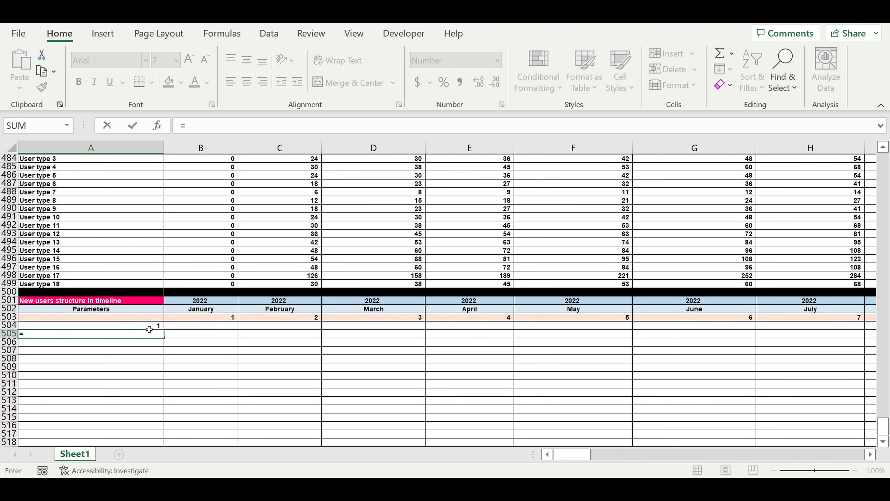
left_click(149, 329)
type("+1")
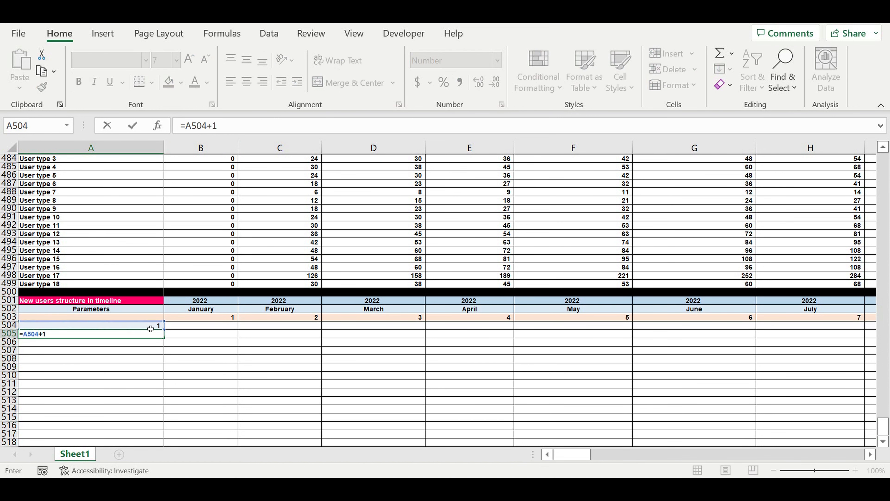
key("Return")
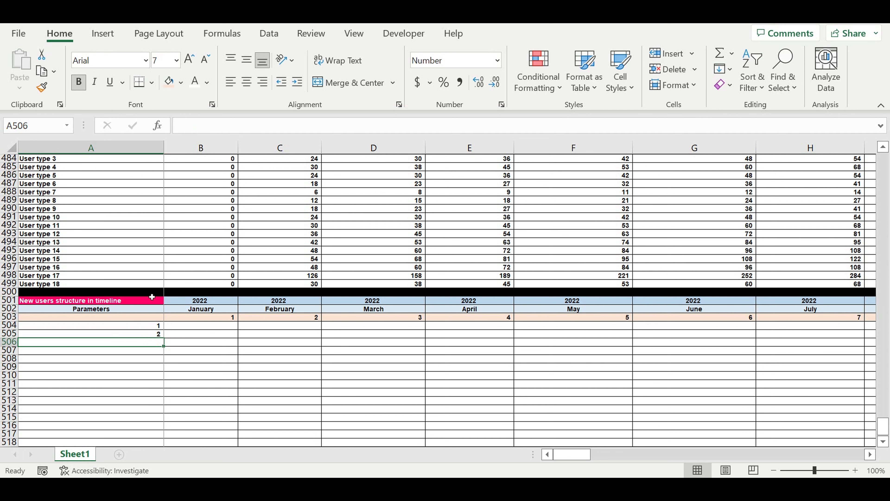
left_click(143, 333)
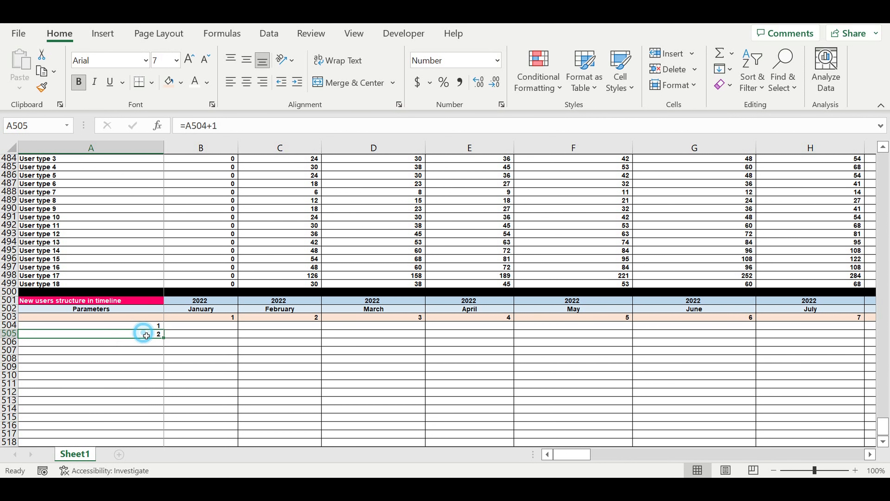
left_click_drag(164, 338, 164, 435)
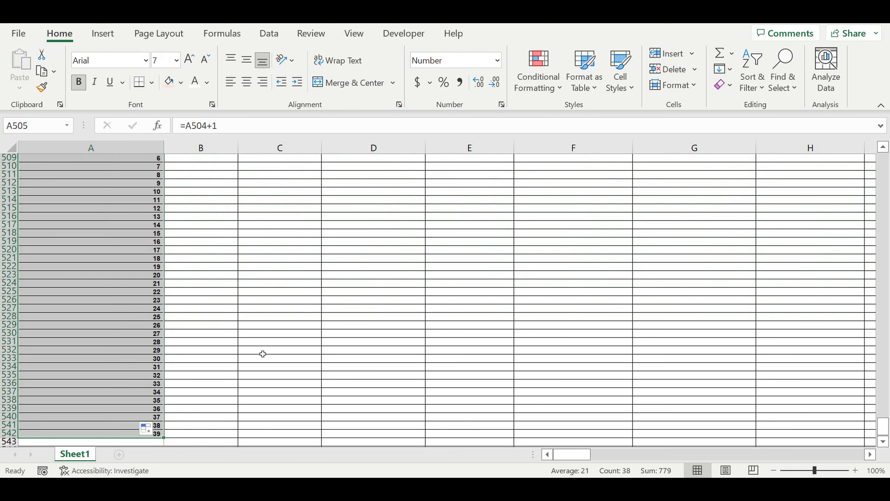
Extend the column A row numbering from A542 down to A633
scroll(245, 304, "down", 11)
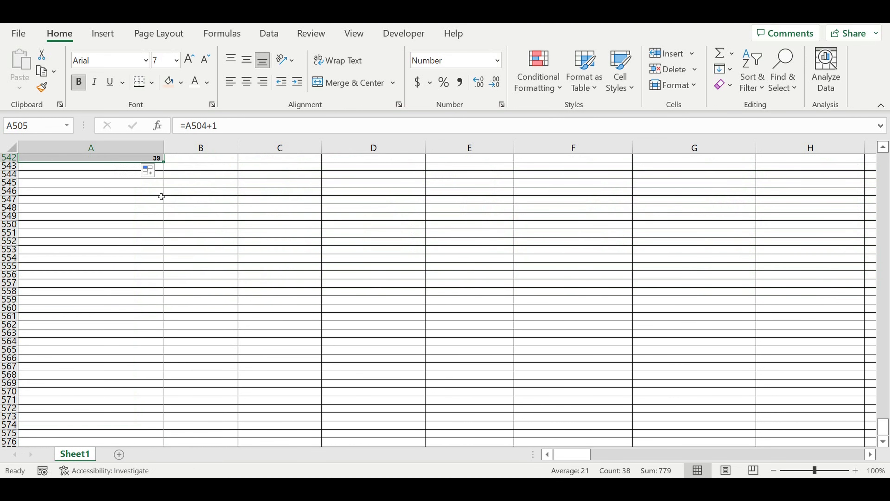
left_click_drag(170, 166, 160, 439)
scroll(214, 295, "down", 11)
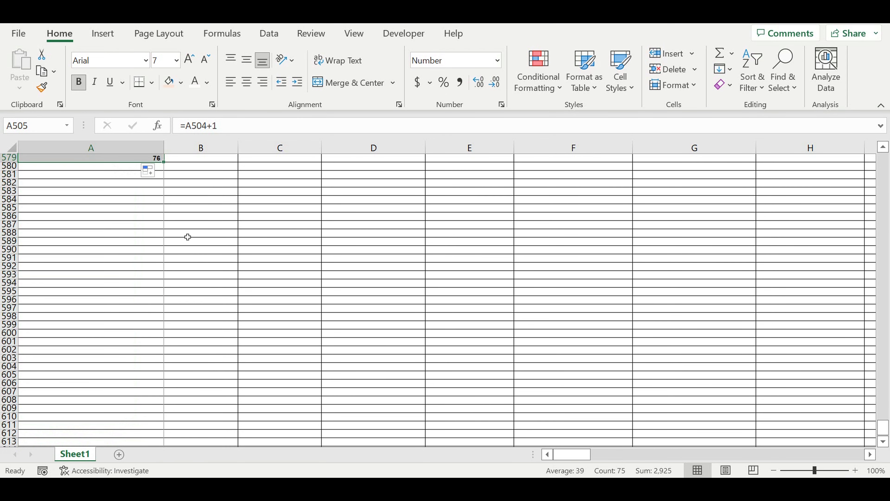
left_click_drag(164, 162, 143, 396)
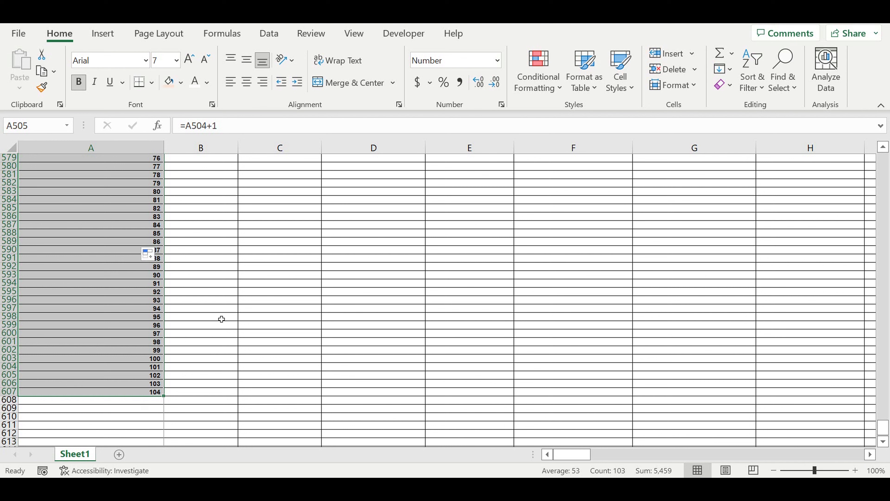
scroll(221, 318, "down", 9)
left_click_drag(164, 171, 162, 384)
left_click_drag(272, 359, 272, 359)
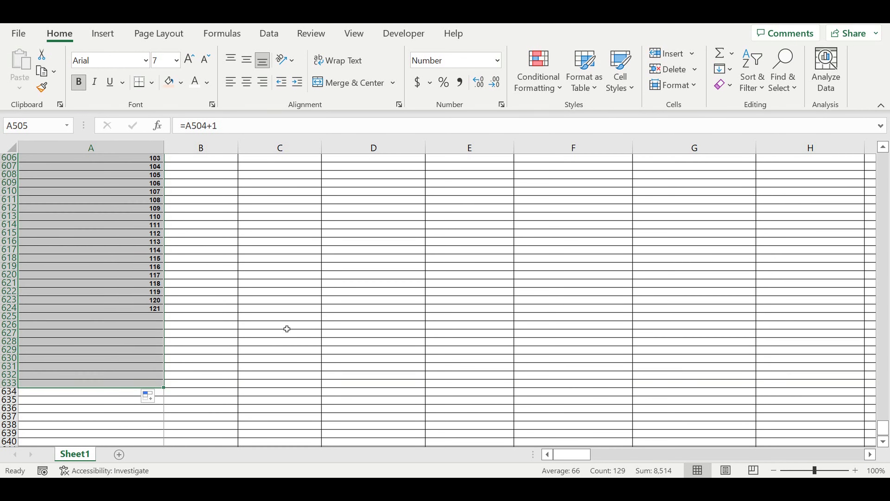
Delete the surplus rows 624 to 636 so the column A numbering ends at 120
left_click_drag(11, 308, 8, 408)
right_click(6, 363)
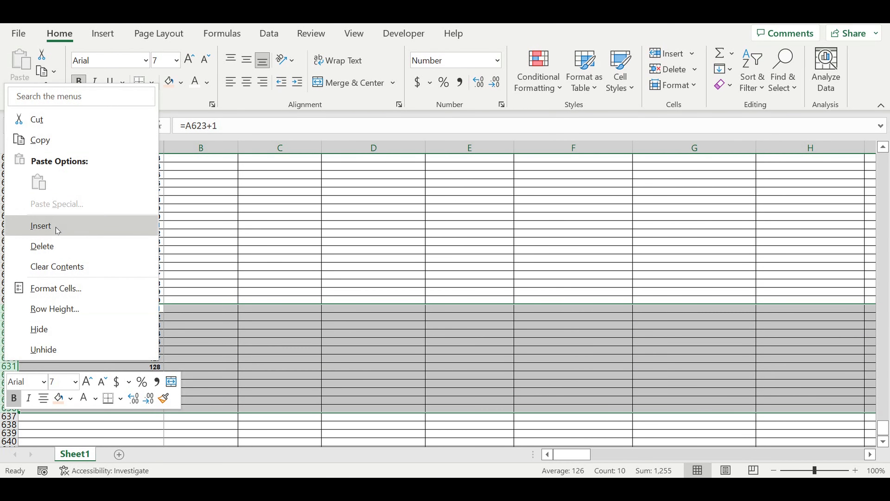
left_click(52, 245)
left_click(229, 260)
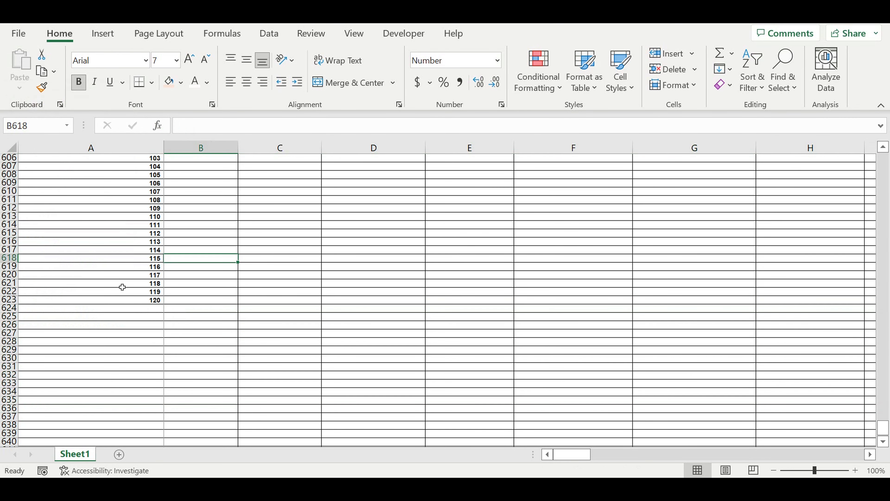
Fill row 624 below the numbered block with the black theme colour as a separator
left_click(10, 308)
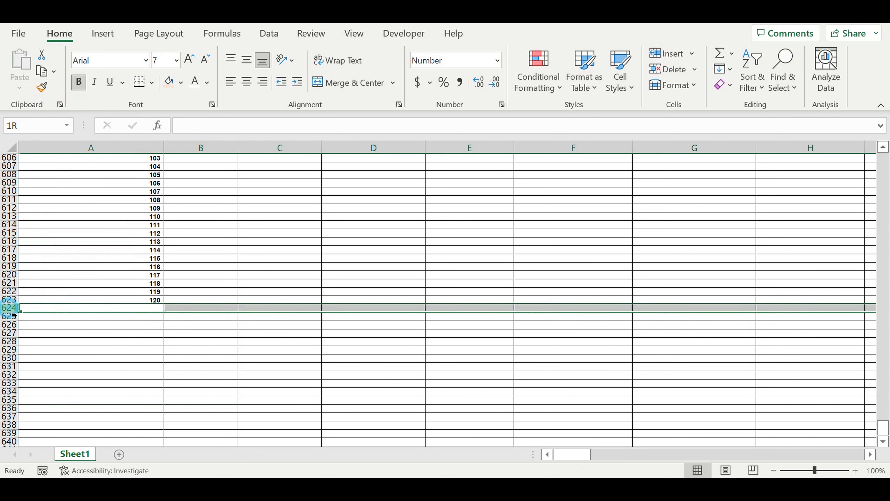
left_click(183, 86)
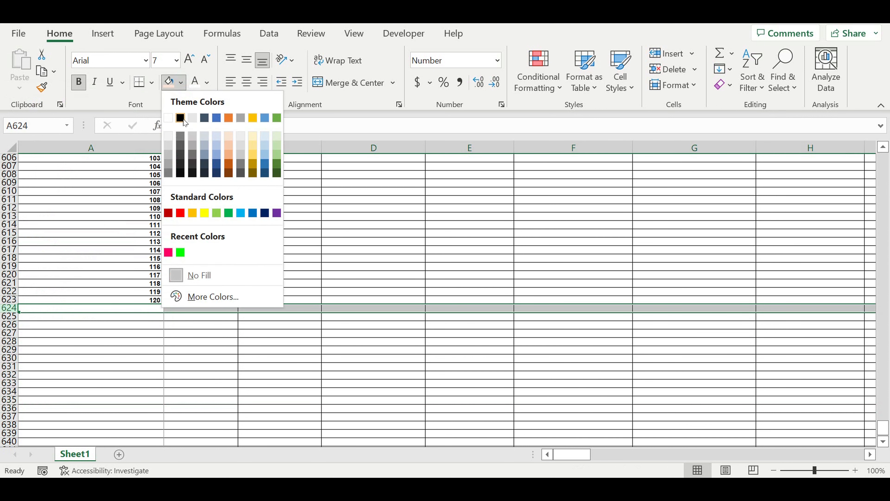
left_click(182, 116)
left_click(328, 277)
Link the block title in A501 to the first user type's name with =A459
scroll(327, 277, "up", 20)
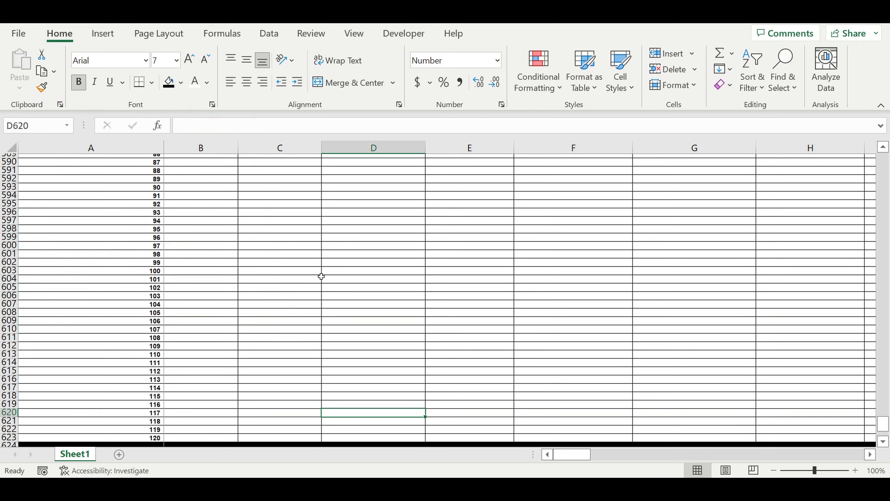
scroll(317, 274, "up", 8)
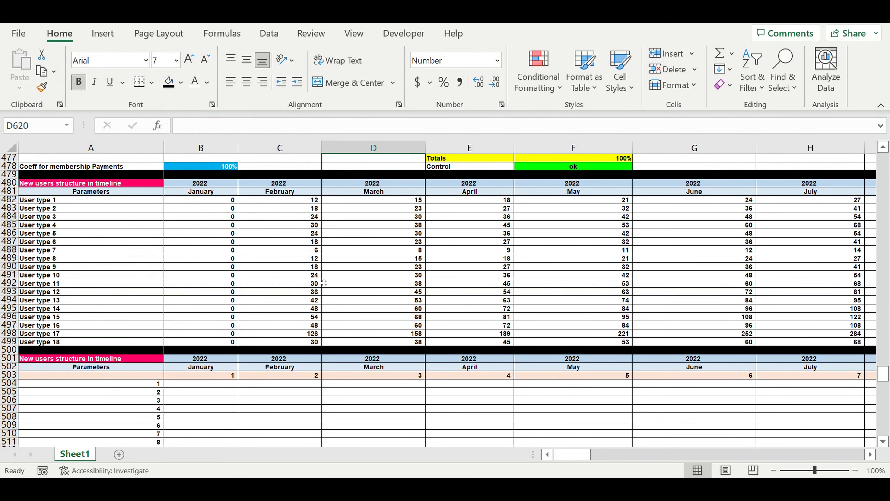
left_click(109, 359)
type("=")
scroll(155, 305, "up", 6)
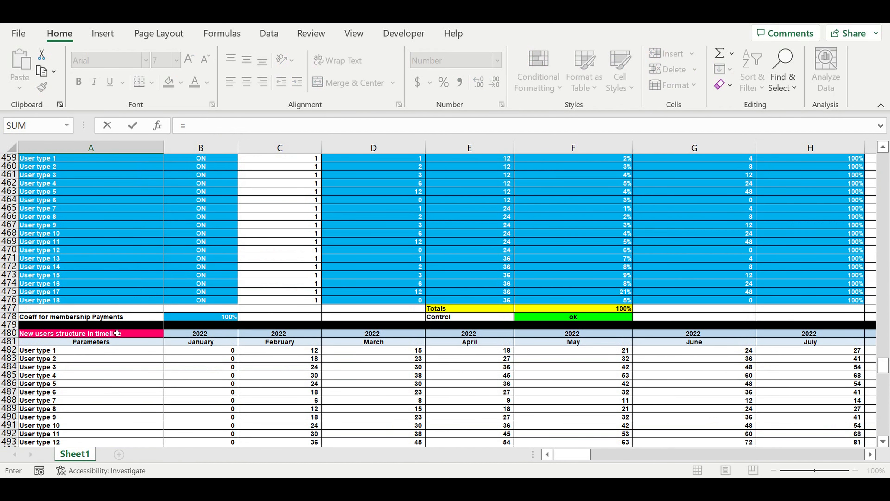
scroll(117, 333, "up", 4)
left_click(39, 263)
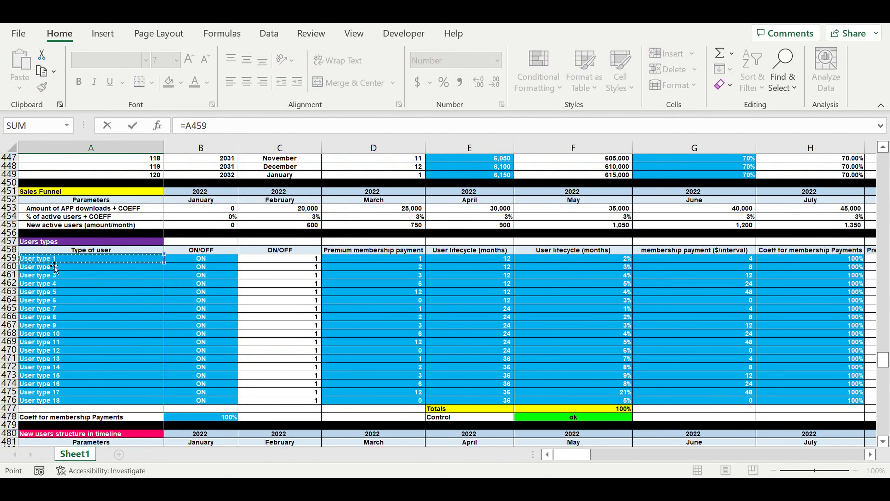
key("Return")
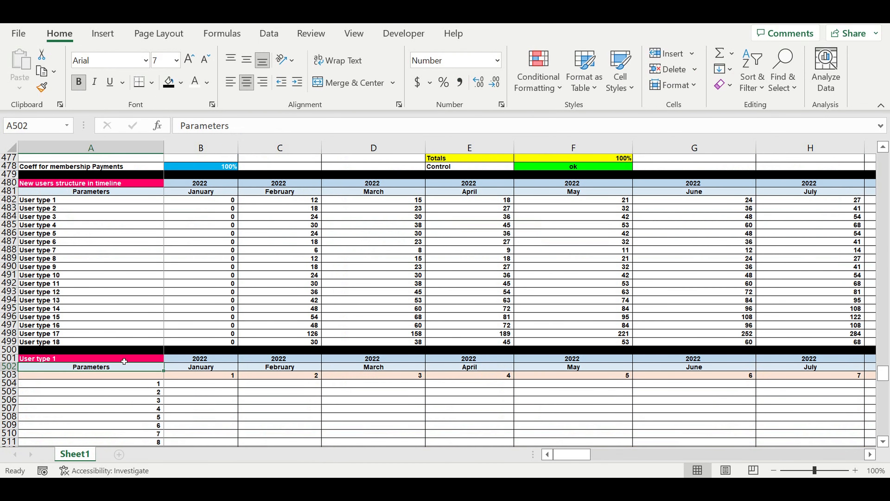
Clear the Parameters label in A502 and replace the title in A501 with "Step 1 transpose"
left_click(124, 361)
left_click(121, 368)
key("Delete")
left_click(115, 392)
left_click(92, 361)
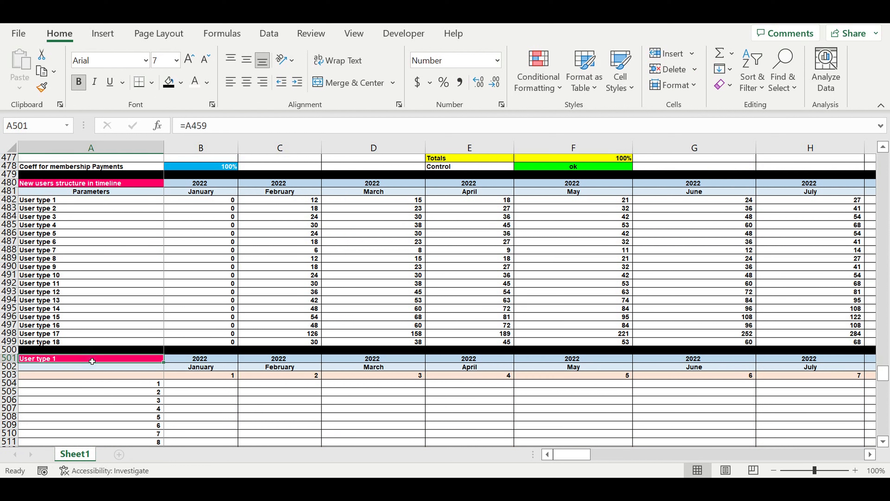
key("Delete")
left_click(95, 386)
left_click(100, 359)
type("Step")
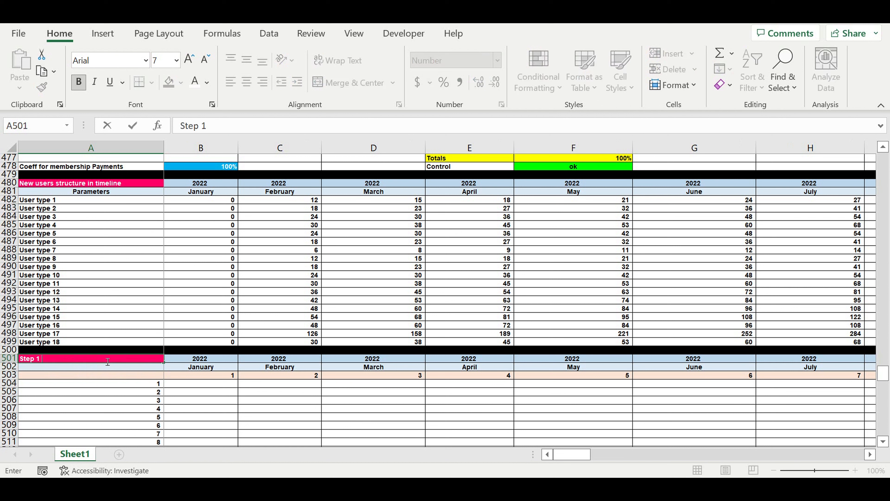
type("pose")
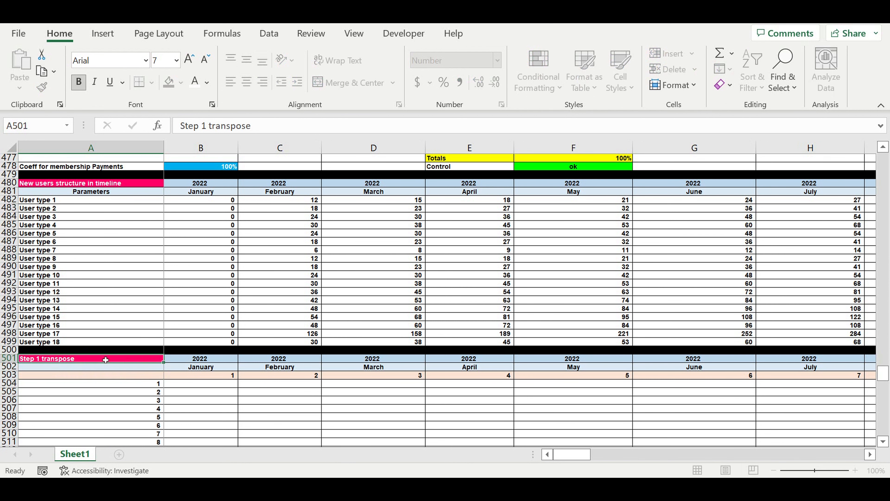
key("Return")
Link A502 to the User type 1 label with =A482 and align it left
type("=")
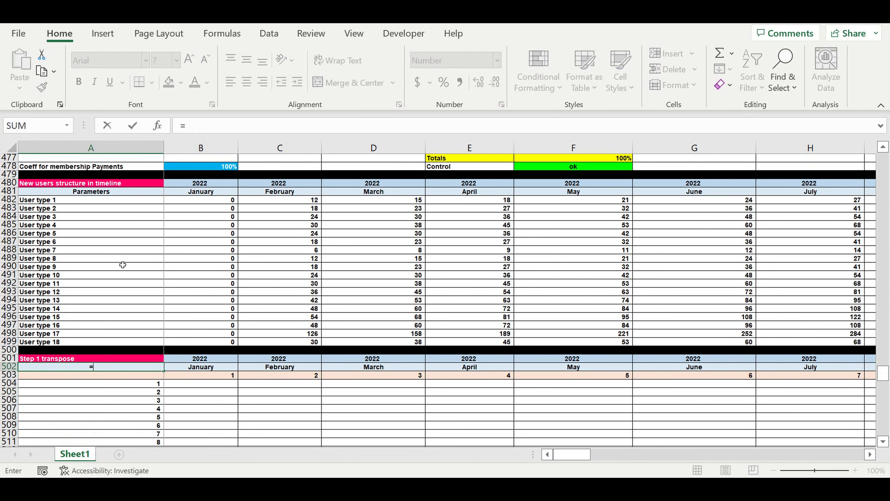
left_click(36, 201)
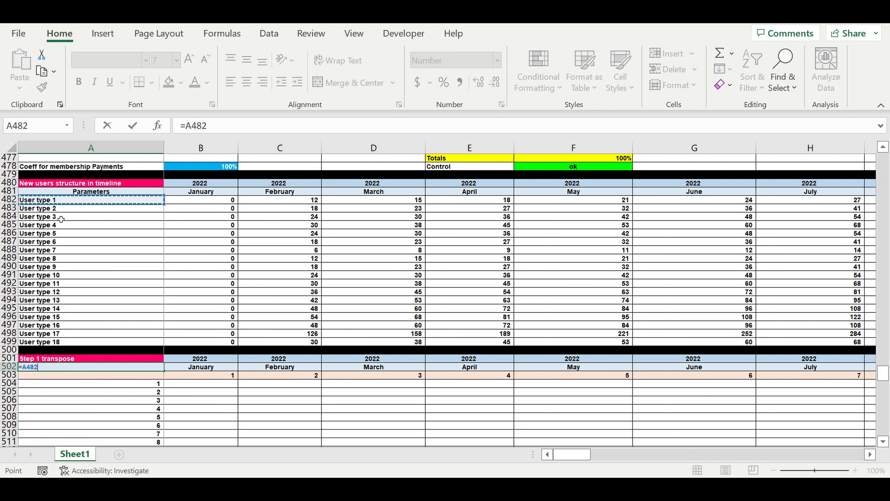
key("Return")
left_click(88, 367)
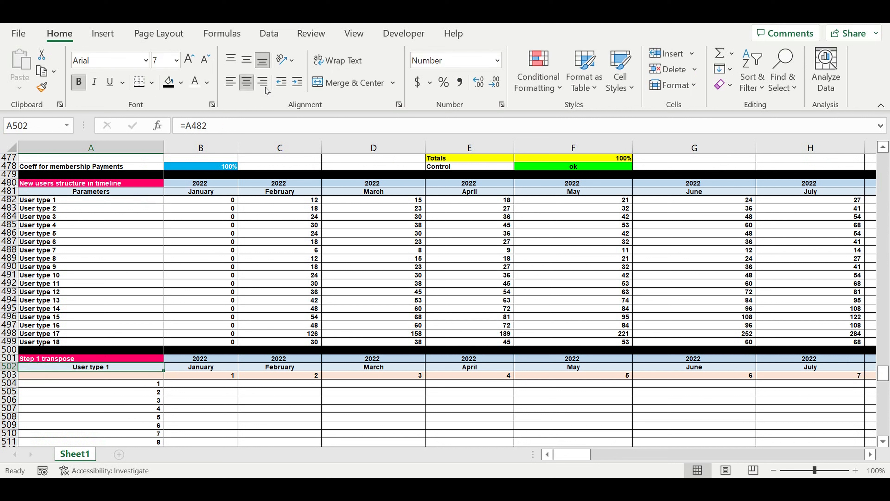
left_click(231, 82)
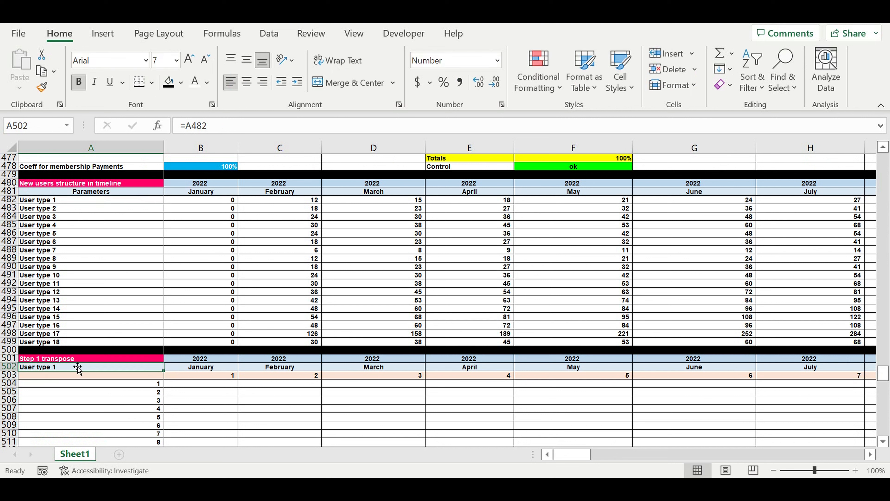
Fill the title cell A501 with purple and the user type cell A502 with yellow
left_click(73, 359)
left_click(181, 83)
left_click(281, 199)
left_click(88, 366)
left_click(181, 82)
left_click(208, 198)
Start an IF formula in B504 with the logical test B$503=$A504
left_click(191, 384)
type("=if(")
left_click(209, 375)
left_click(213, 126)
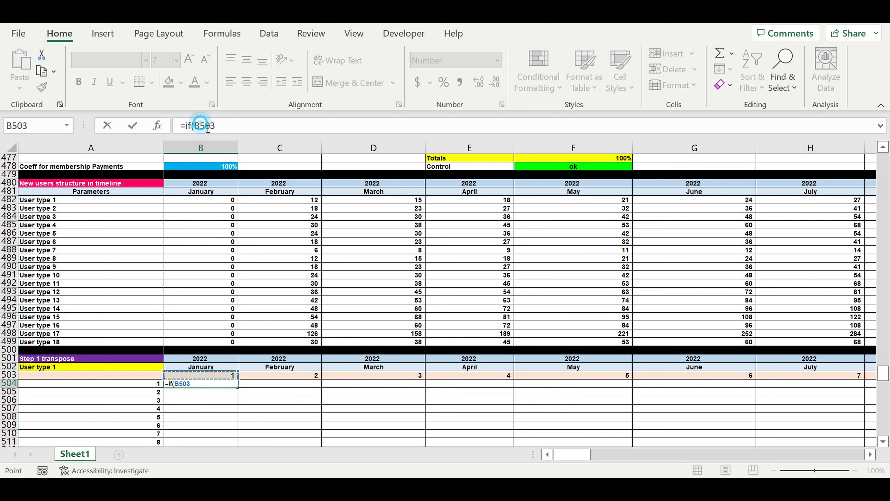
type("$")
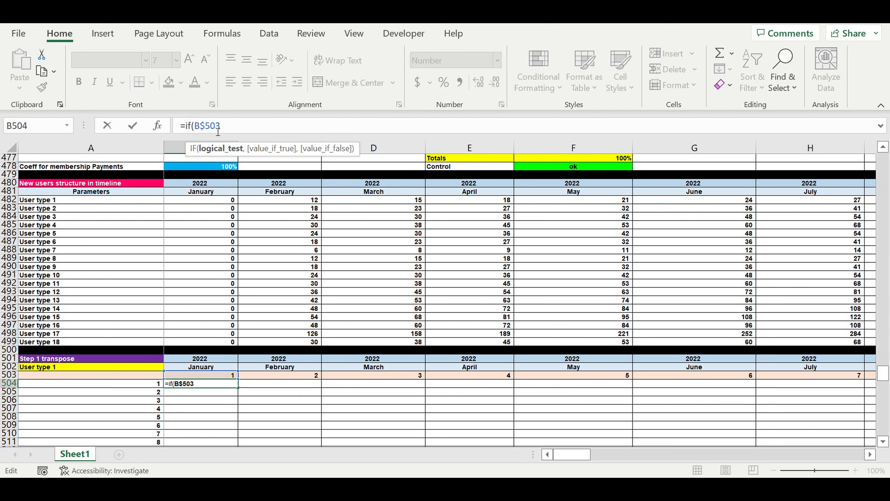
left_click(242, 132)
type("=")
left_click(145, 387)
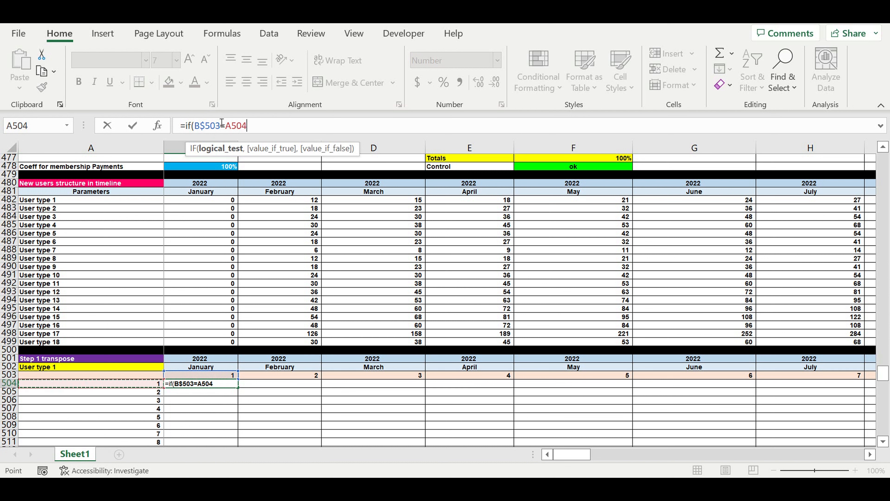
left_click(225, 123)
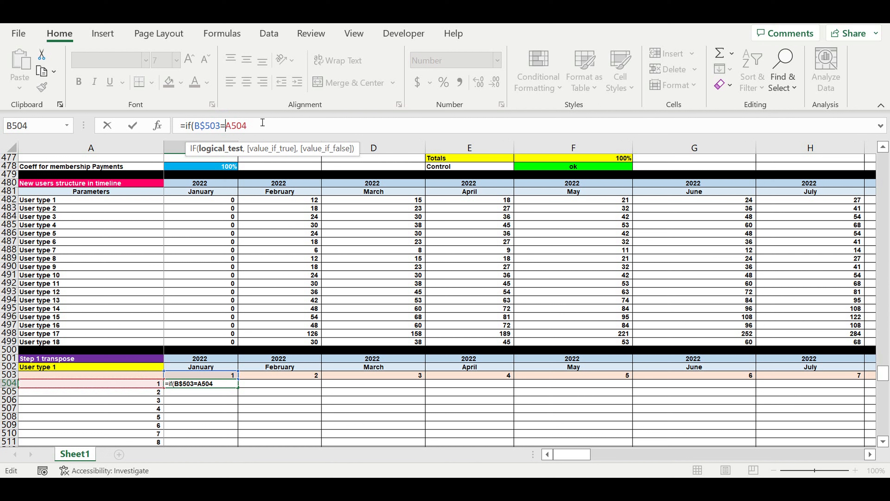
type("$")
left_click(273, 126)
Complete the IF formula in B504 with B$482 as the value if true and 0 as the value if false
type(",")
left_click(208, 204)
left_click(260, 126)
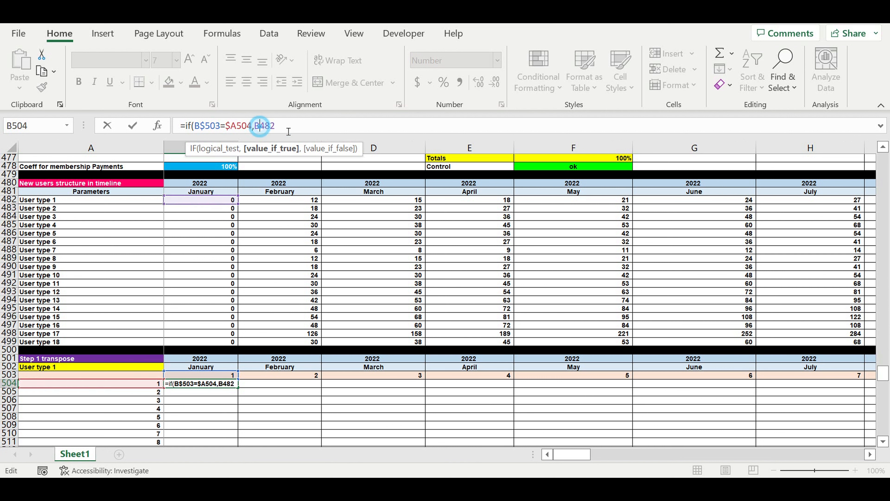
type("$")
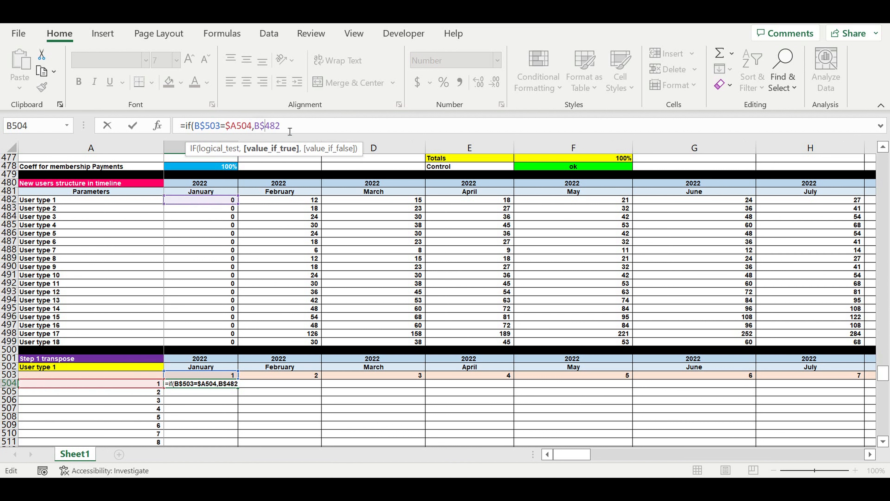
left_click(300, 127)
type(",")
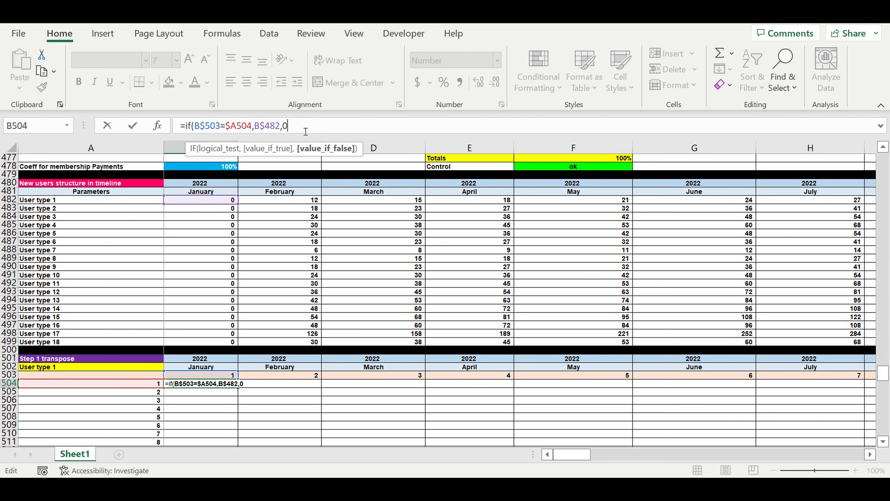
type("0)")
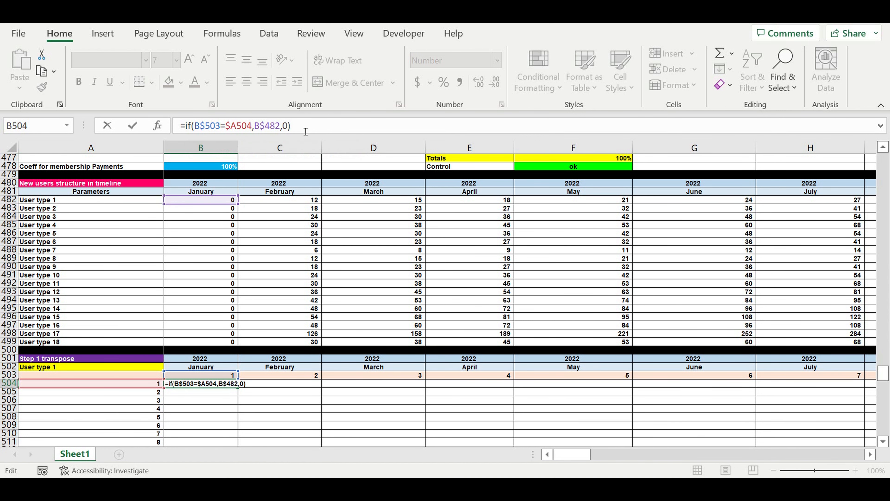
key("Return")
Fill the B504 formula across the timeline to column DQ and down to row 623
scroll(352, 392, "down", 7)
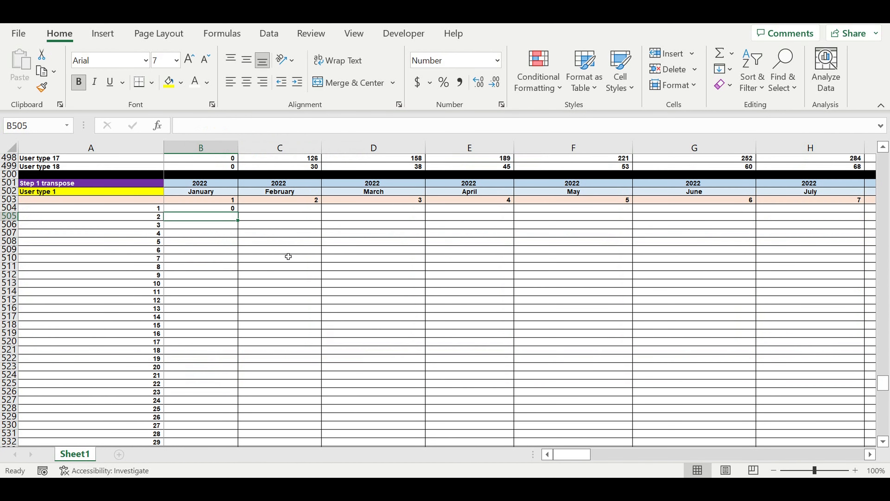
left_click(213, 208)
mouse_move(244, 216)
left_mouse_down()
mouse_move(240, 449)
mouse_move(222, 418)
mouse_move(242, 430)
mouse_move(842, 428)
mouse_move(807, 429)
mouse_move(825, 421)
mouse_move(807, 414)
mouse_move(857, 398)
mouse_move(829, 366)
mouse_move(851, 354)
mouse_move(841, 332)
mouse_move(817, 315)
left_mouse_up()
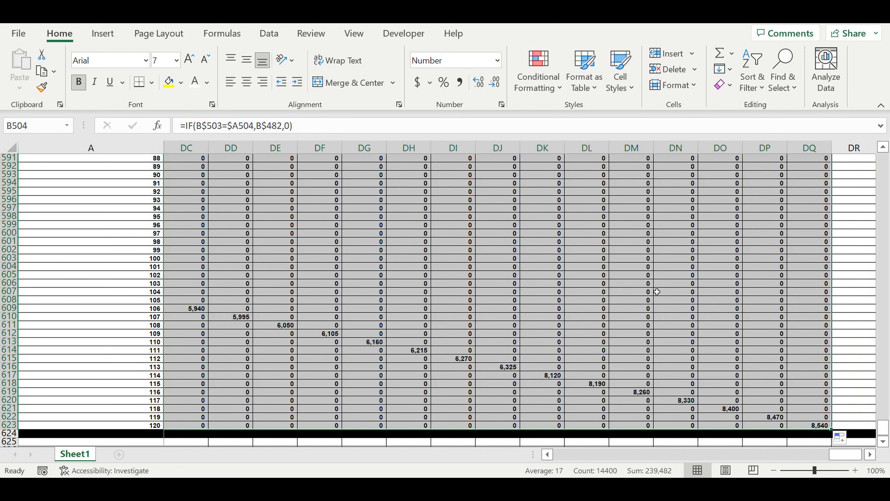
Check the transposed block against the User type 1 row by comparing the formulas in C482 and C505
scroll(657, 291, "up", 20)
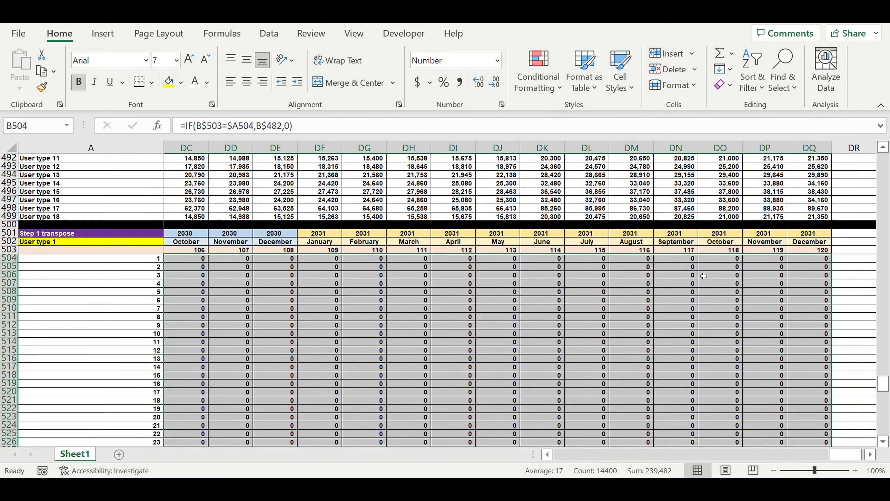
left_click_drag(845, 453, 465, 446)
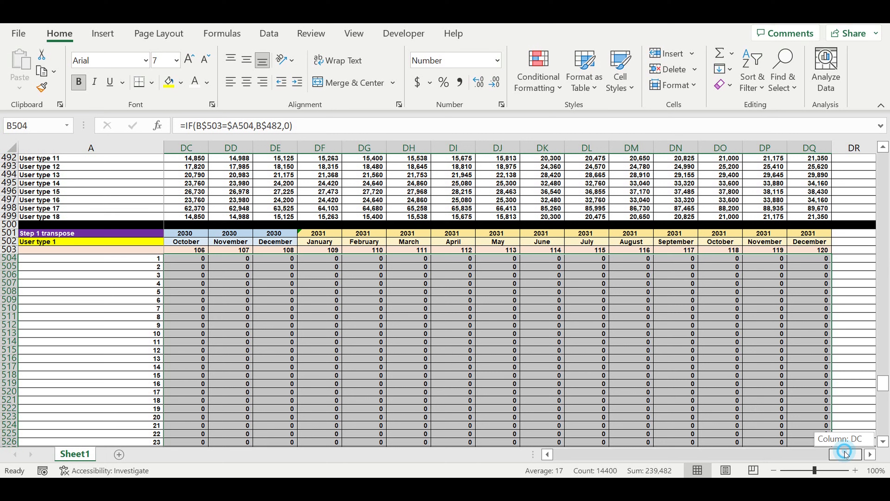
left_click(296, 346)
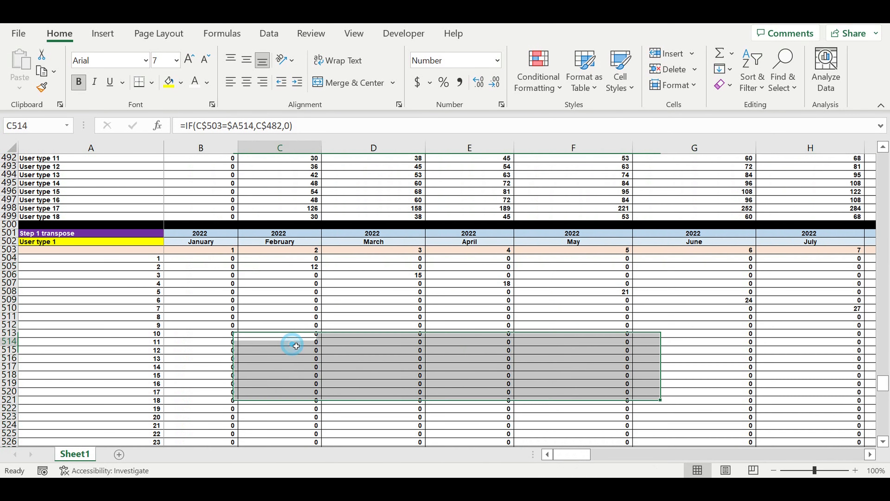
scroll(298, 327, "up", 4)
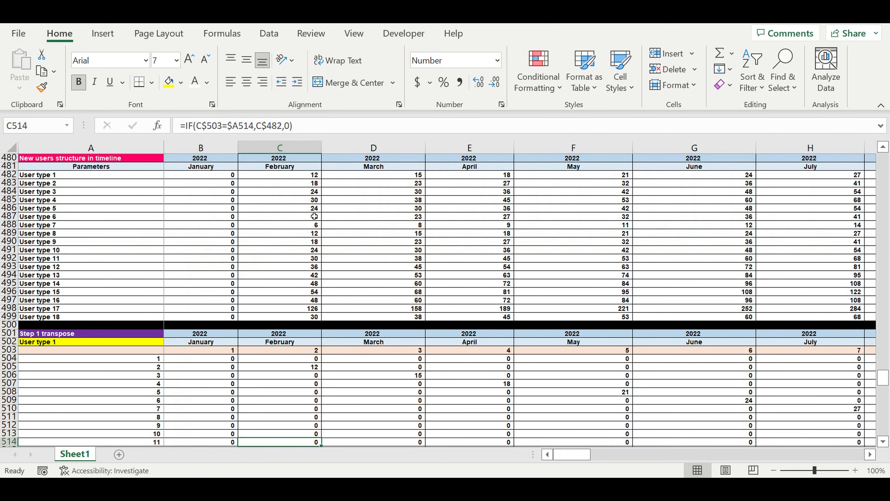
left_click(306, 175)
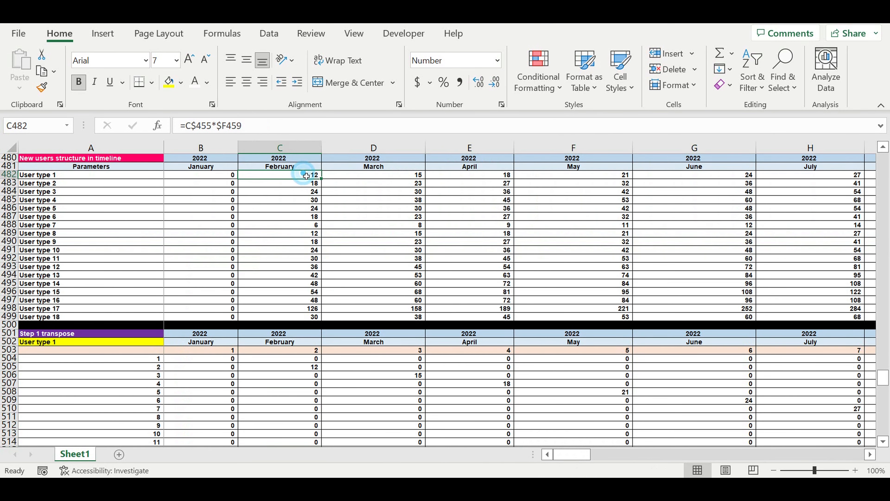
left_click(303, 369)
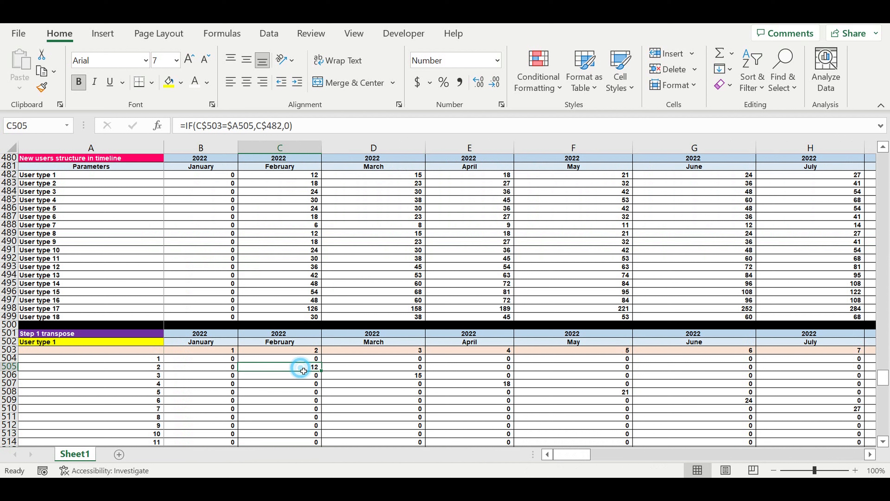
Trace how C505 picks up February's new users by checking its month header, the row number in A505 and the rest of row 505
left_click(277, 166)
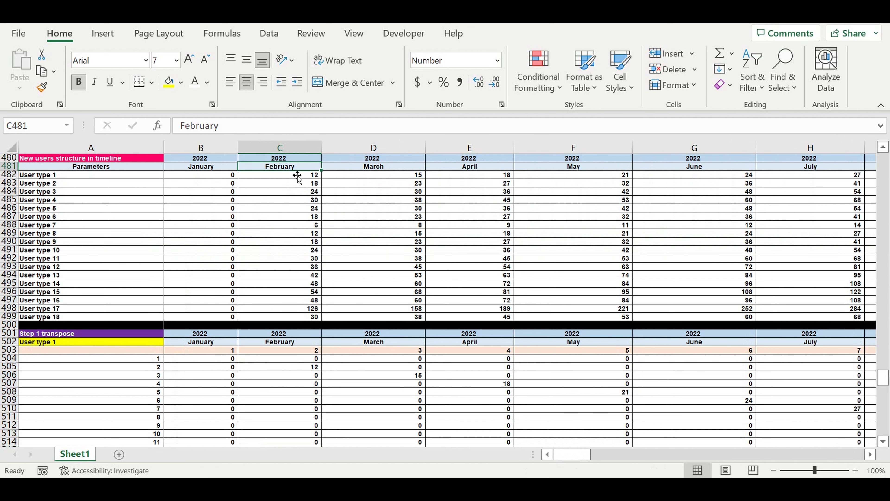
left_click(148, 368)
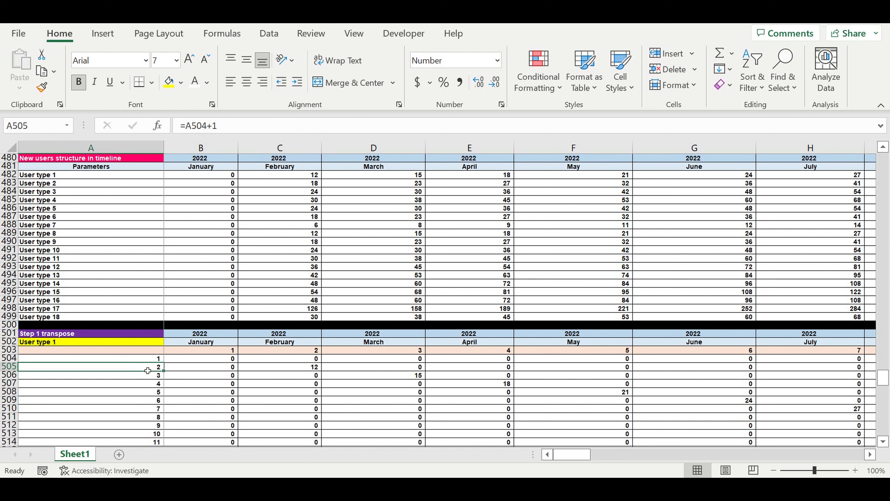
left_click(304, 368)
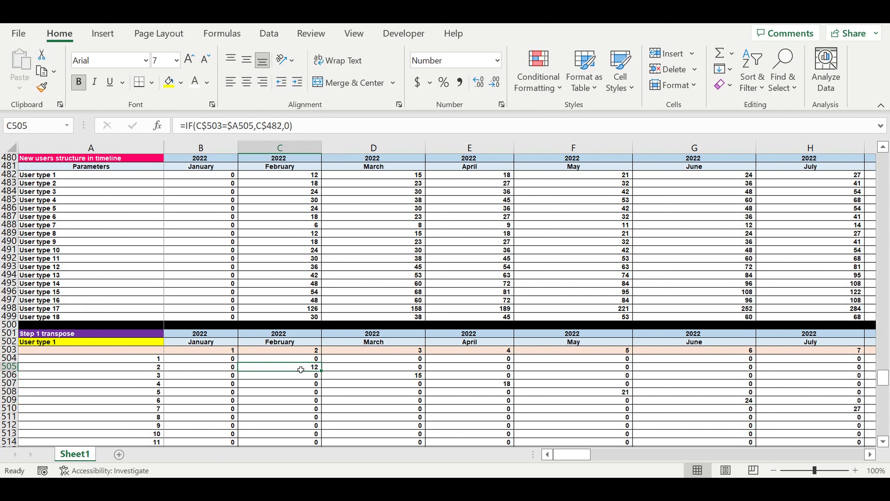
left_click_drag(295, 368, 642, 369)
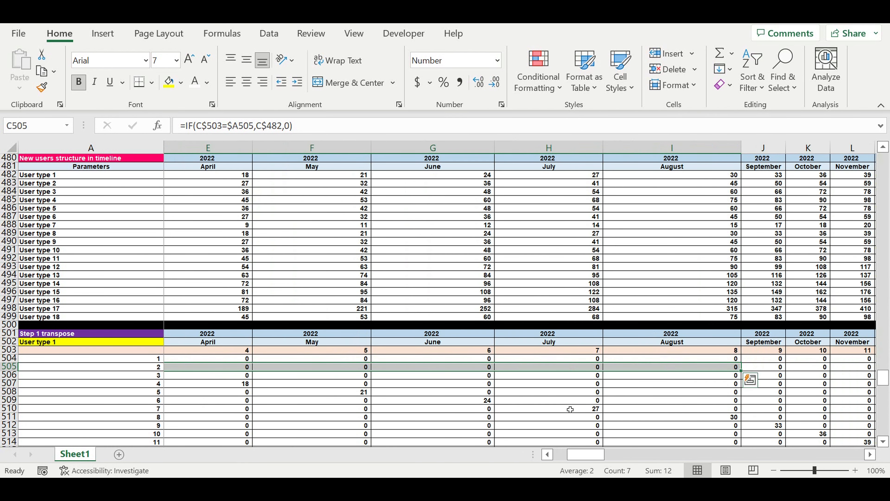
left_click_drag(585, 456, 561, 456)
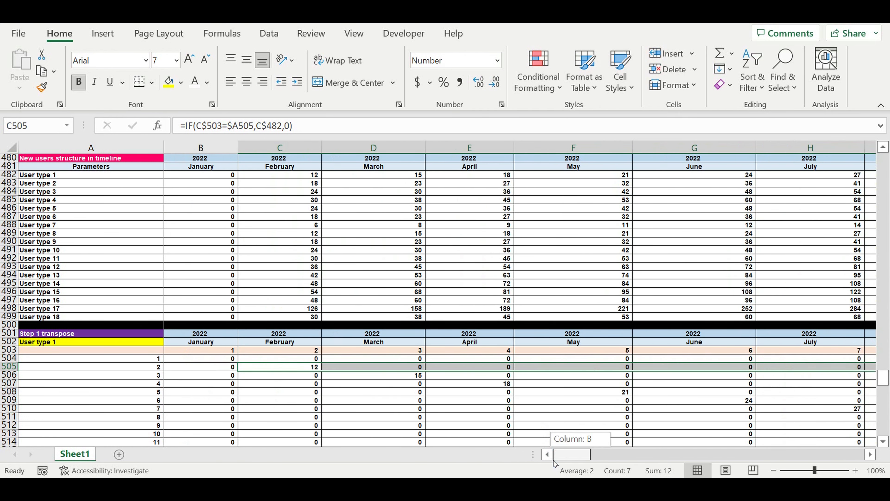
left_click(307, 369)
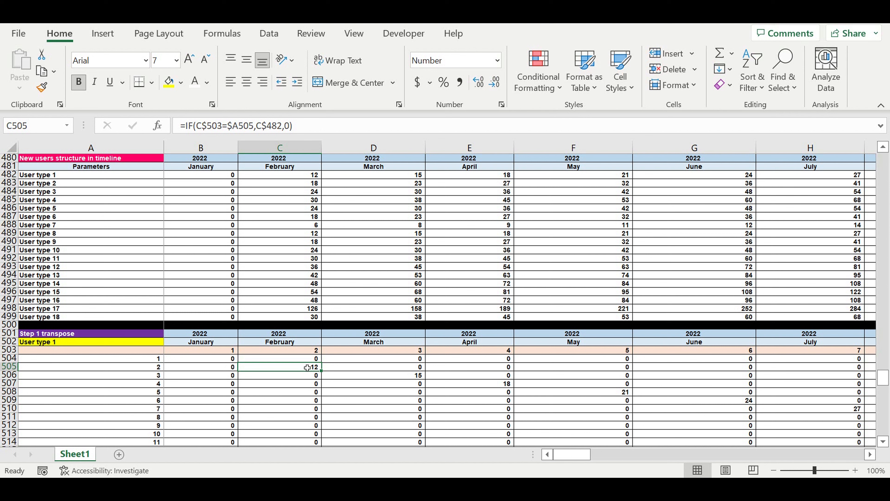
scroll(396, 336, "down", 3)
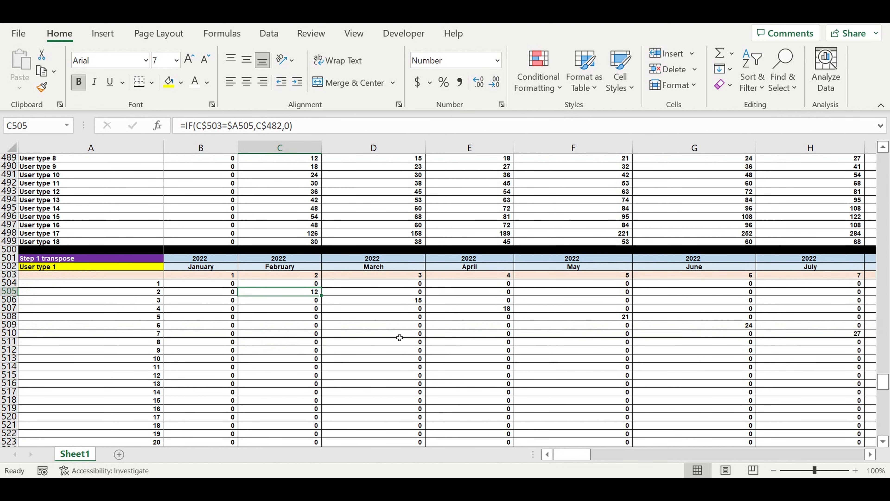
Extend the month-number header formatting into DR503, label the cell "totals", centre it and fill it yellow
left_click_drag(585, 452, 784, 449)
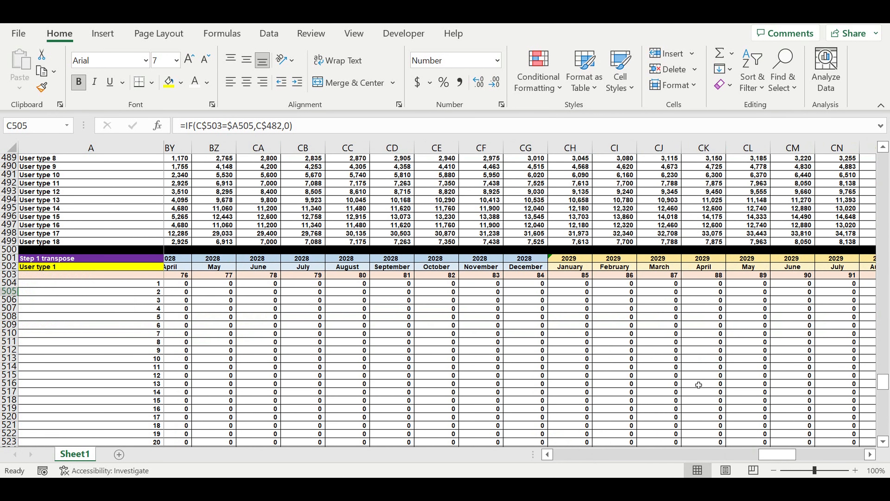
left_click_drag(788, 455, 867, 456)
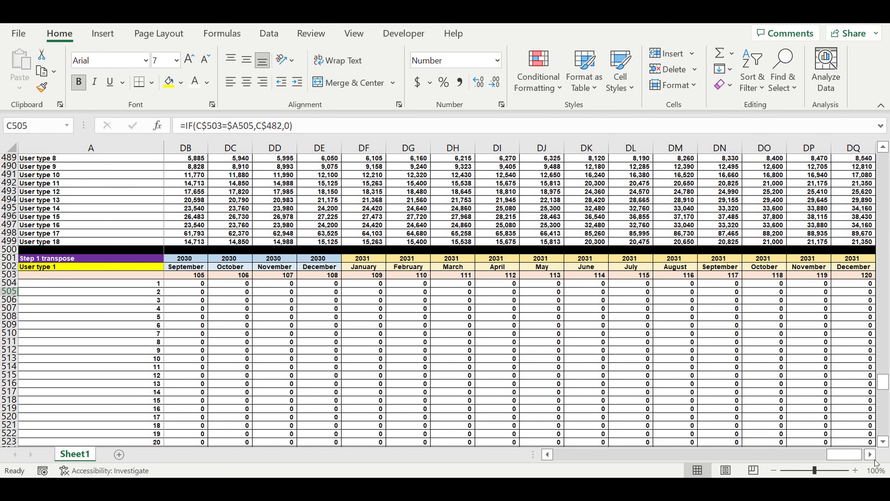
left_click(871, 456)
left_click(870, 456)
left_click(870, 456)
left_click(729, 277)
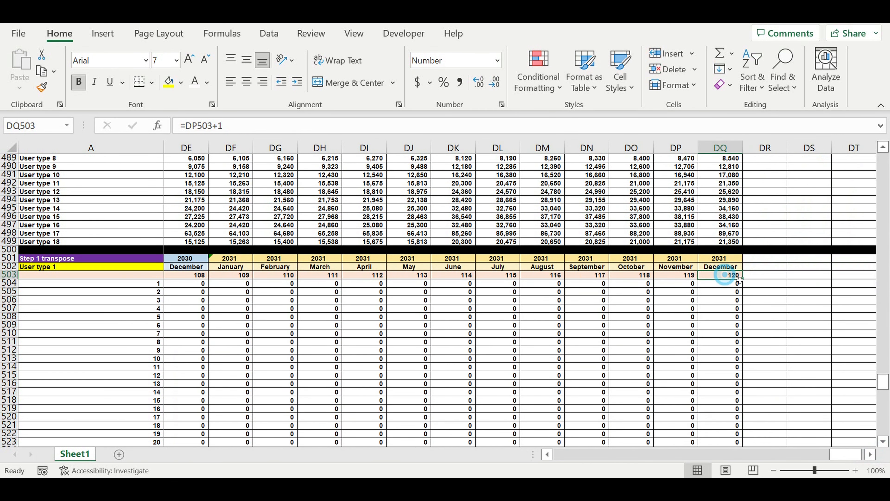
left_click_drag(743, 279, 778, 283)
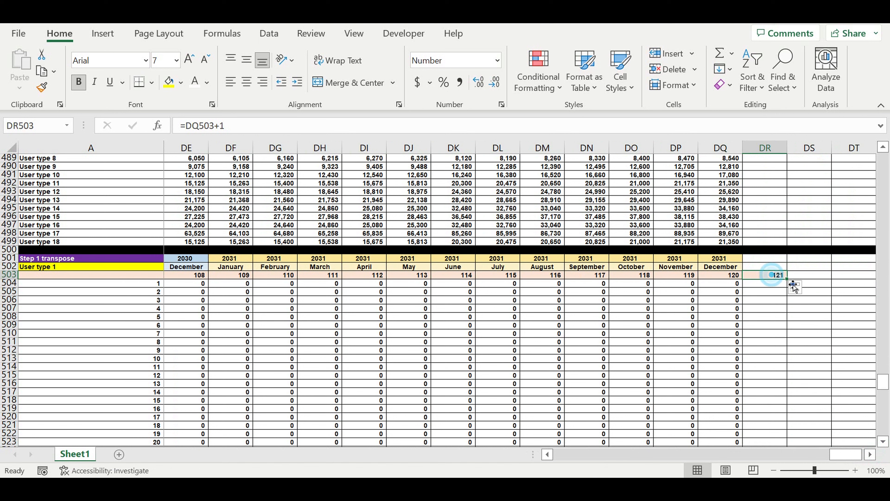
type("totals")
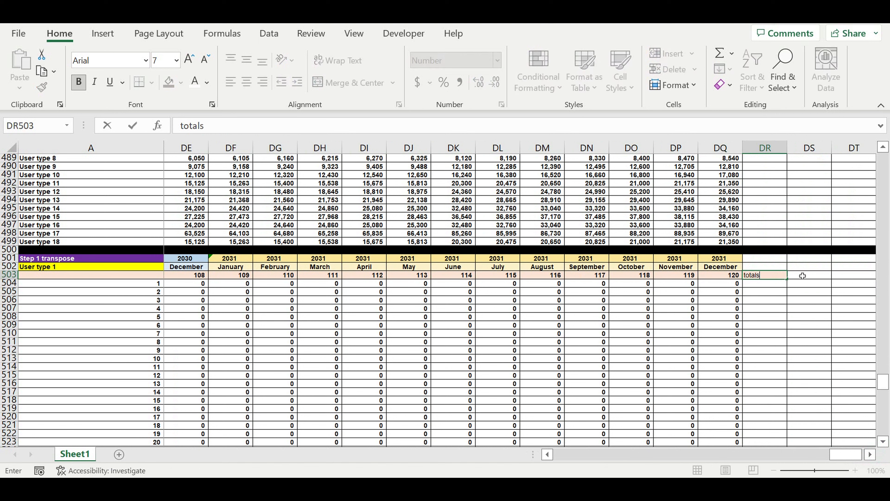
key("ctrl+Return")
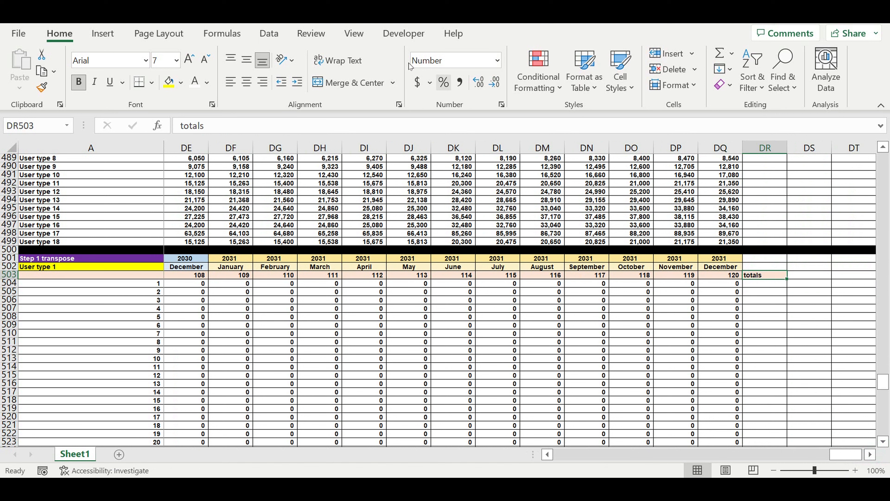
left_click(246, 82)
left_click(169, 81)
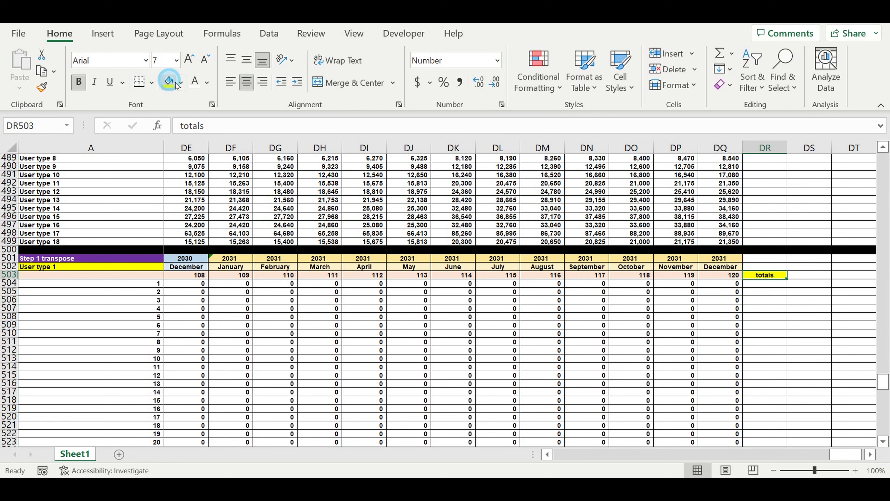
Give DR504, the first cell under the totals header, a light orange fill
left_click(765, 283)
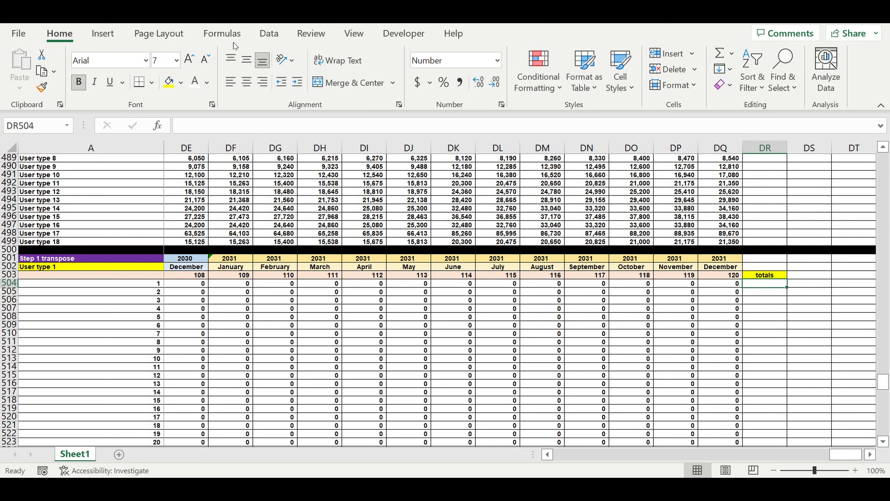
left_click(181, 83)
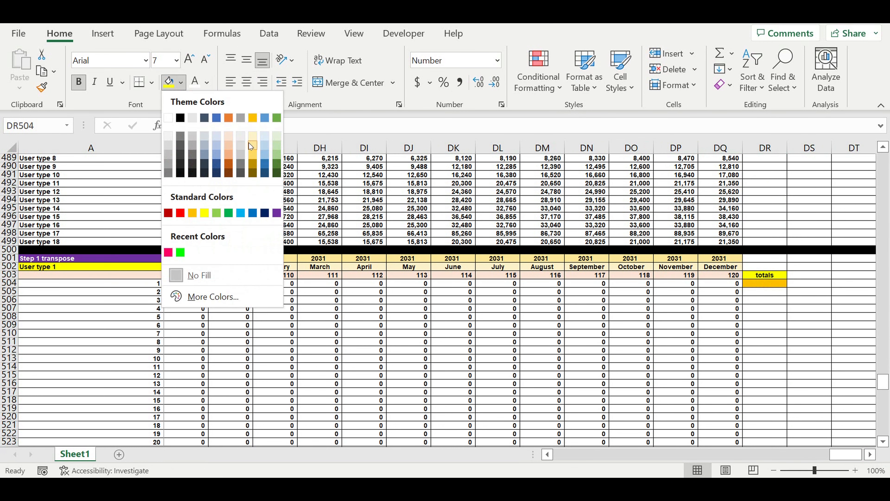
left_click(228, 145)
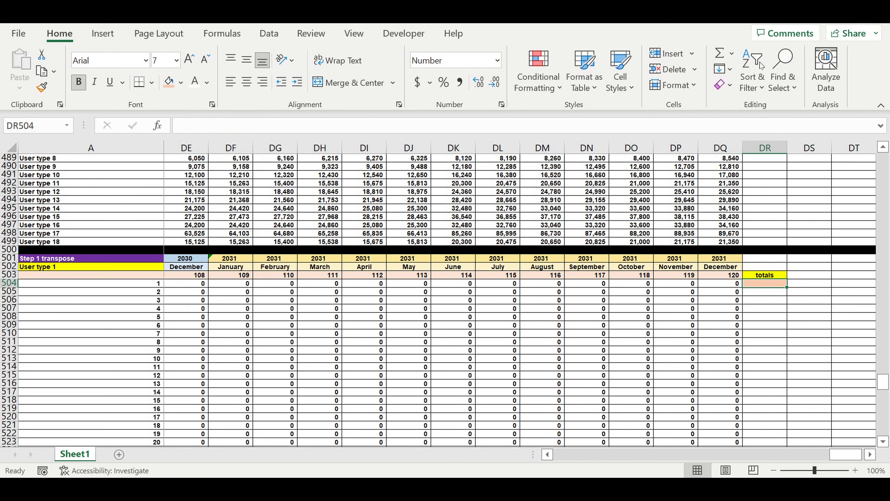
Enter the formula =SUM(B504:DQ504) in DR504, leaving the row number in column A out of the sum
left_click(719, 54)
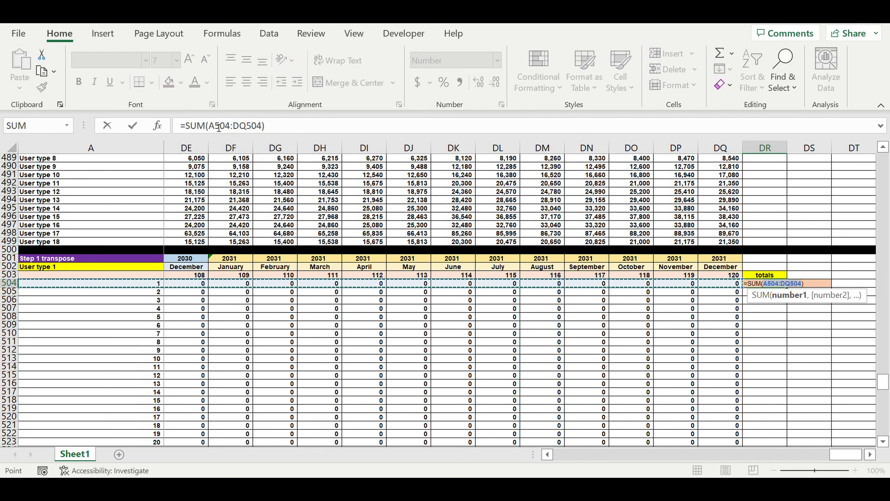
left_click(209, 126)
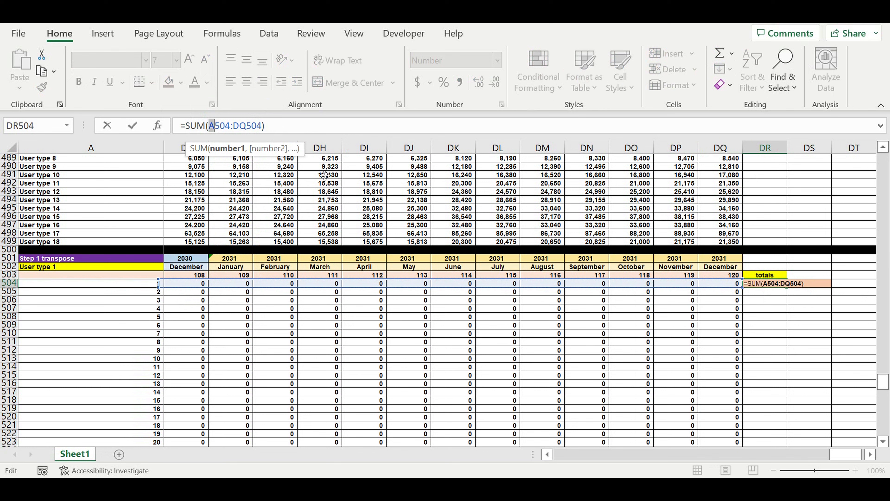
type("b")
left_click_drag(846, 457, 522, 445)
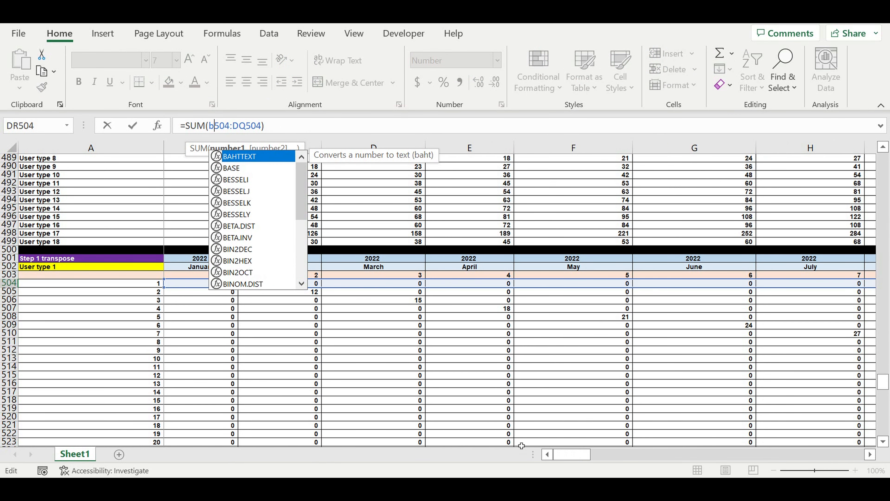
key("Return")
Fill the DR504 total formula down the totals column to row 623
left_click(867, 284)
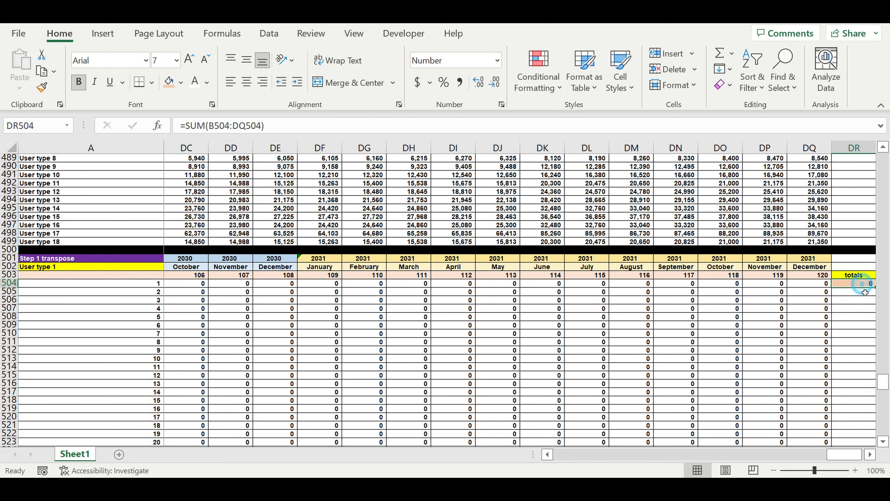
left_click(870, 454)
mouse_move(788, 287)
left_mouse_down()
mouse_move(794, 439)
mouse_move(774, 437)
left_mouse_up()
left_click(810, 342)
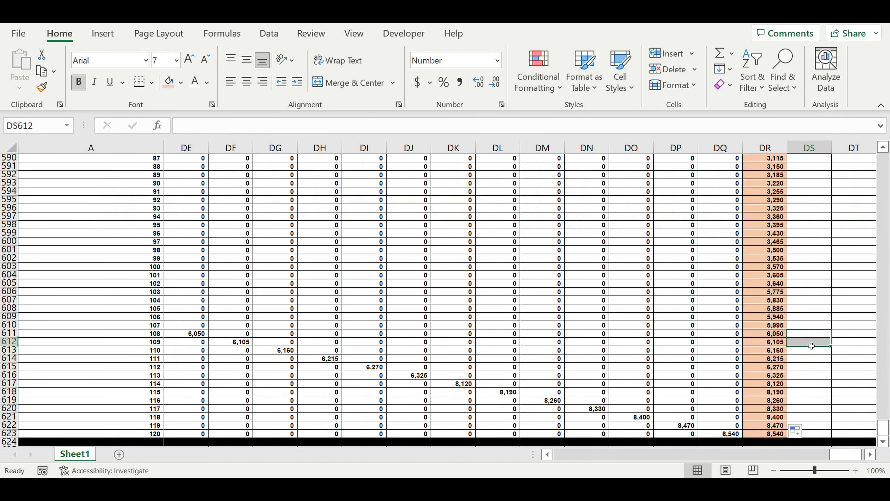
Review the totals column and the diagonal formulas in C505, D506 and E507 against the block label in A502
scroll(801, 330, "up", 1)
scroll(801, 324, "up", 20)
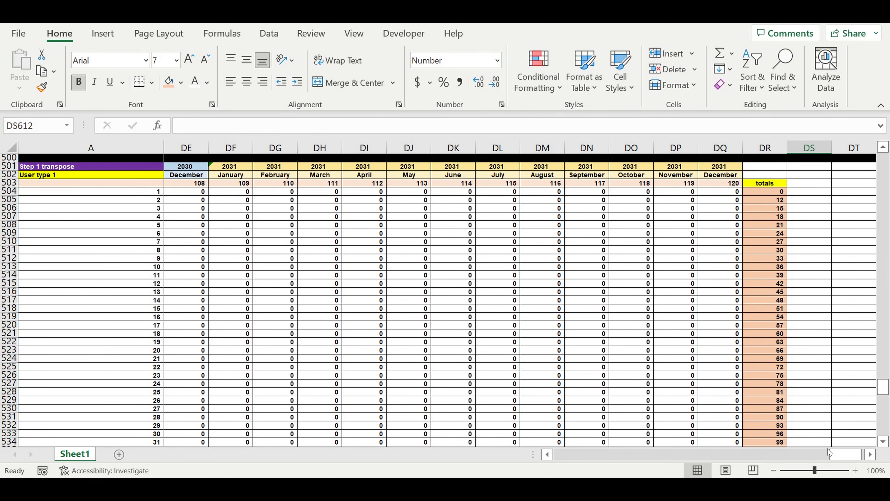
left_click_drag(805, 460, 803, 459)
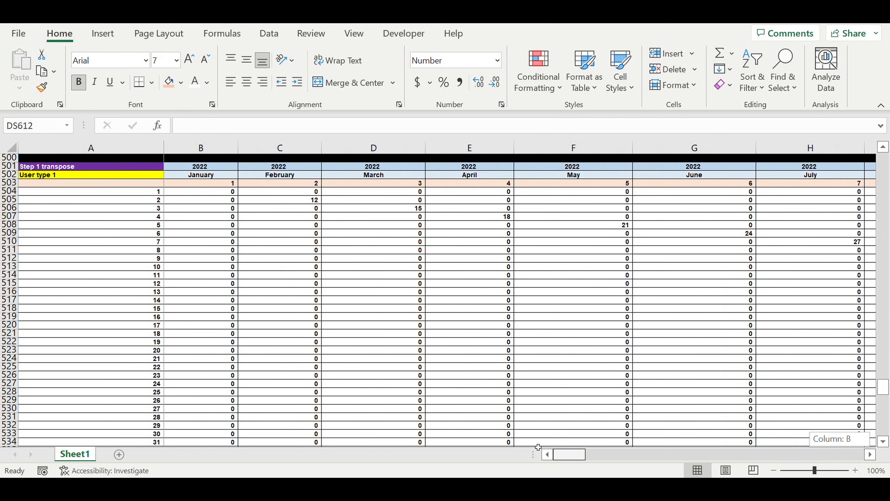
left_click(301, 200)
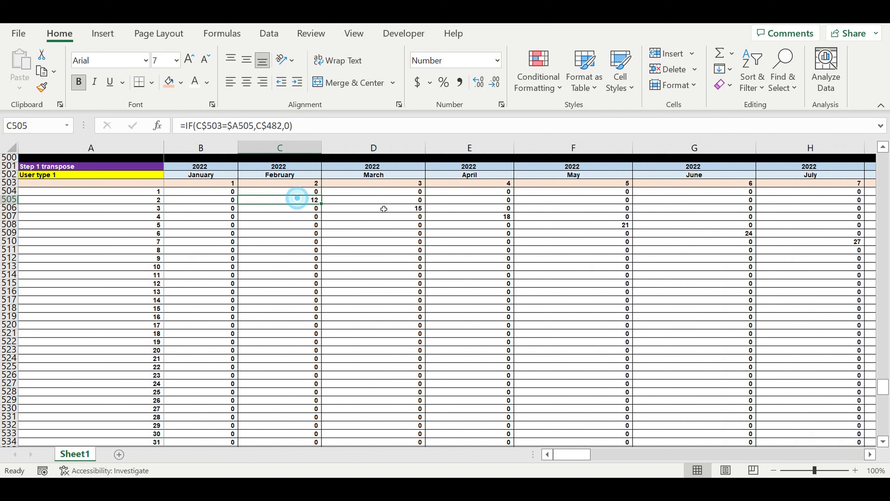
left_click(399, 209)
left_click(488, 217)
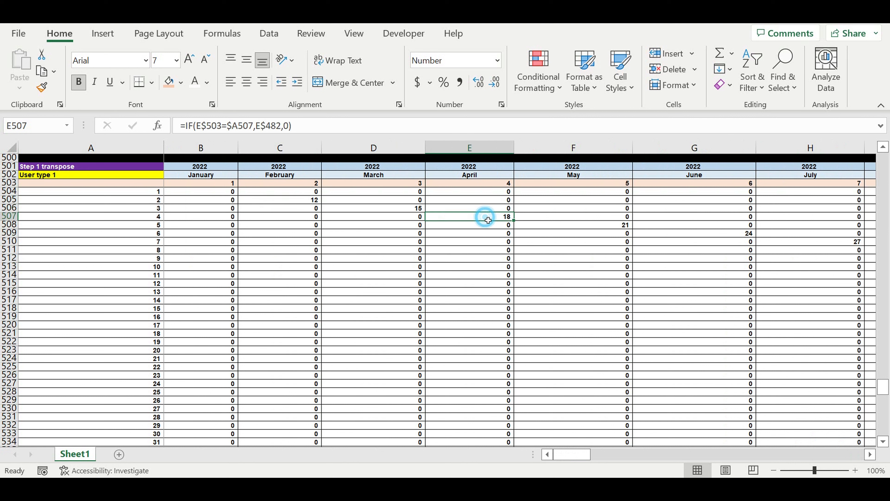
left_click(43, 177)
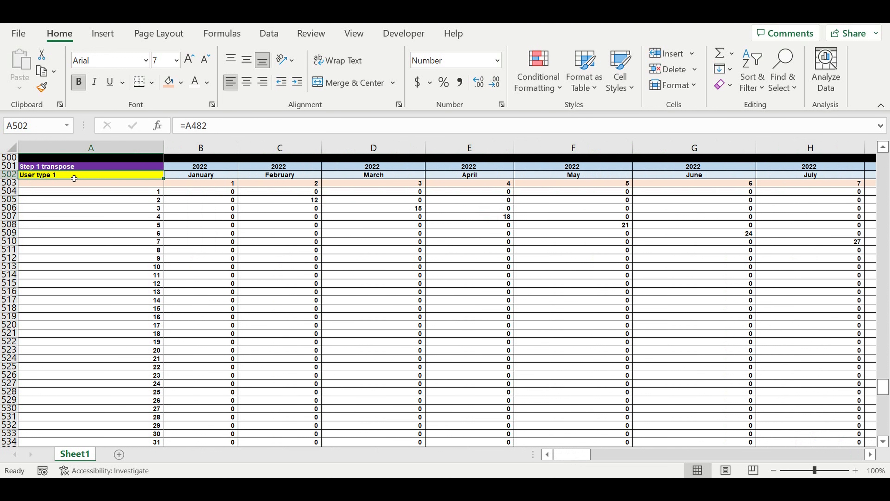
left_click(331, 293)
Group rows 503 to 623 of the transpose block twice, creating two nested outline levels
left_click_drag(10, 183, 3, 425)
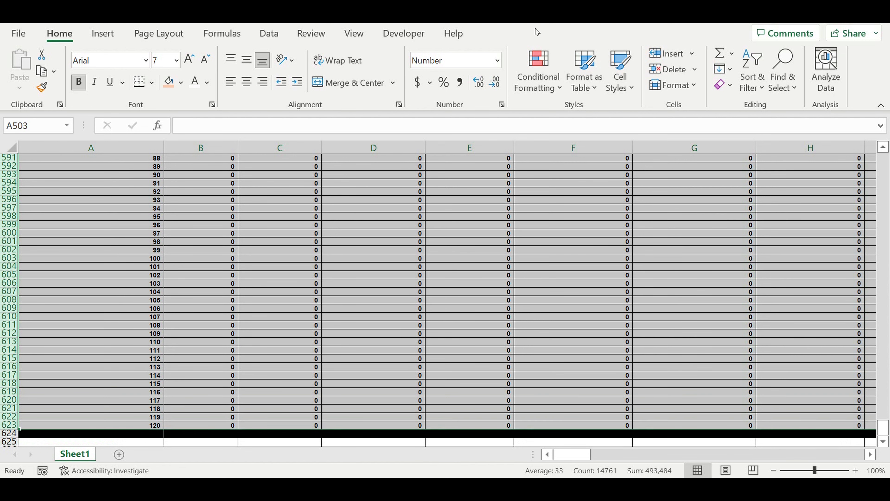
left_click(354, 34)
left_click(270, 34)
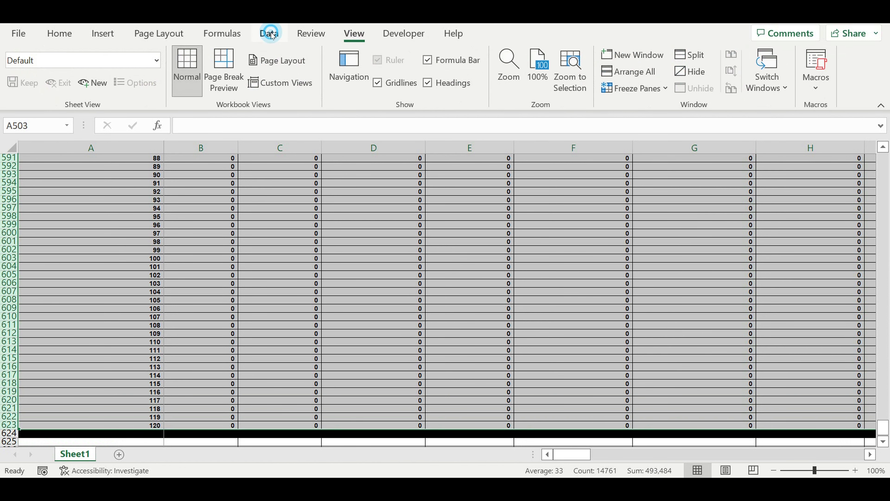
left_click(835, 74)
left_click(741, 154)
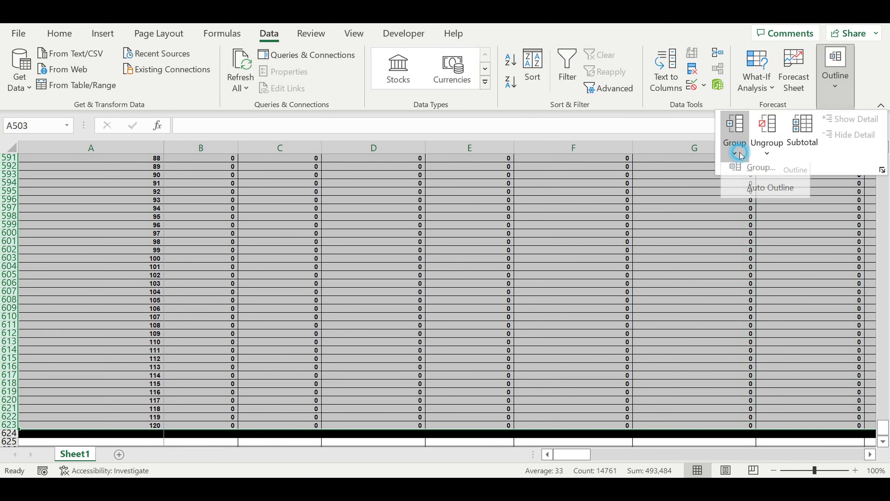
left_click(753, 171)
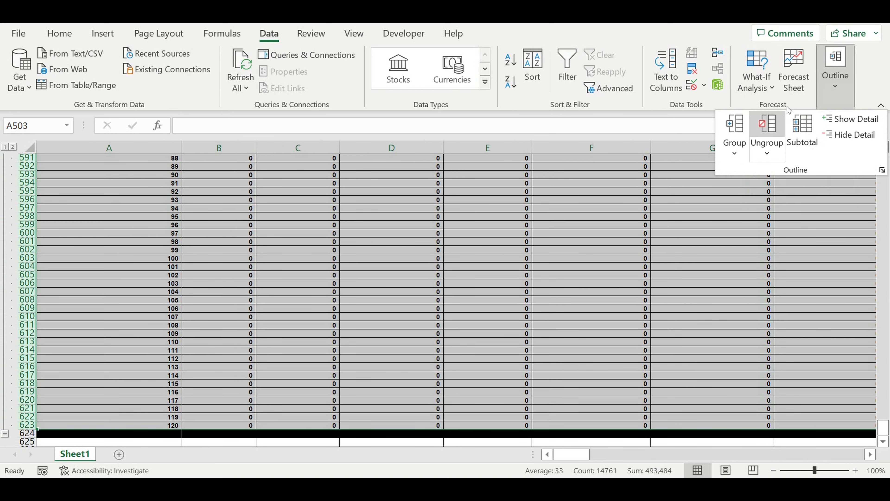
left_click(729, 130)
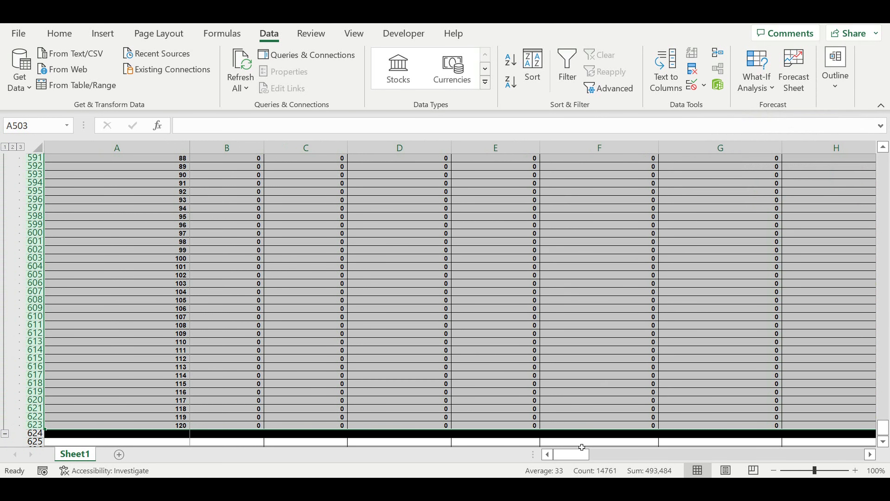
Collapse the outer group of rows 503 to 623 and select A628 in the empty area below the block
left_click(4, 435)
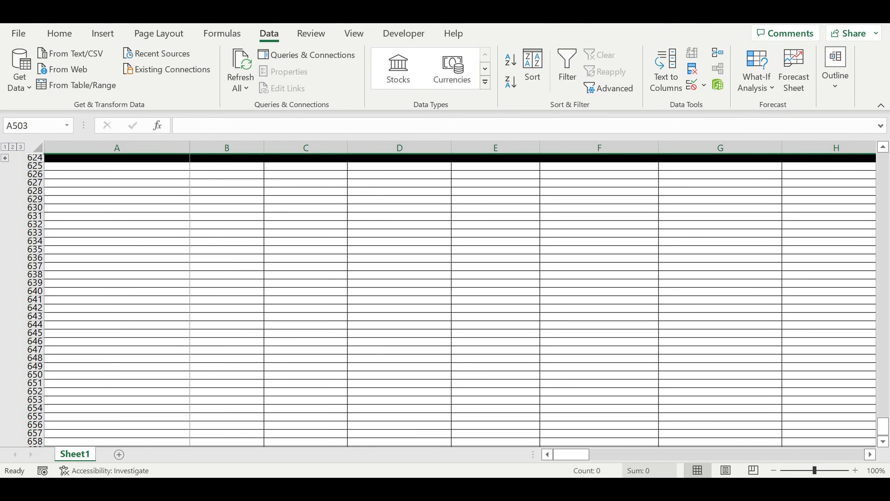
left_click(575, 455)
scroll(210, 277, "up", 8)
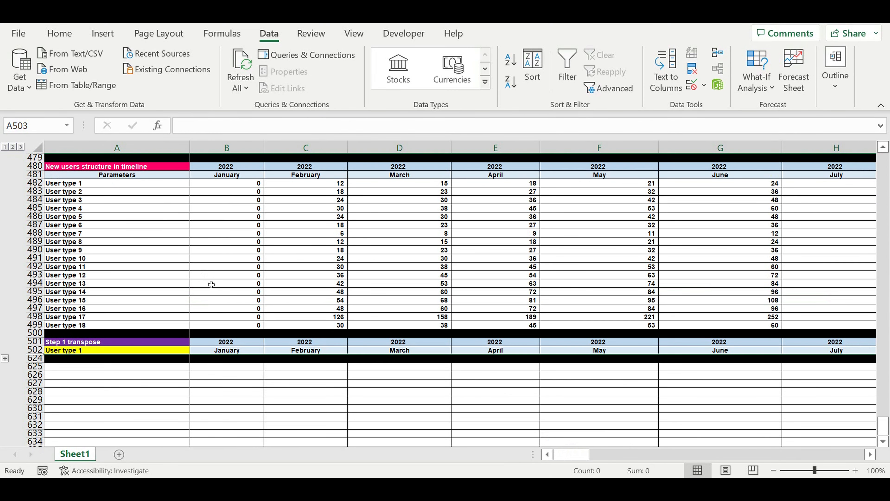
scroll(228, 302, "down", 2)
left_click(104, 342)
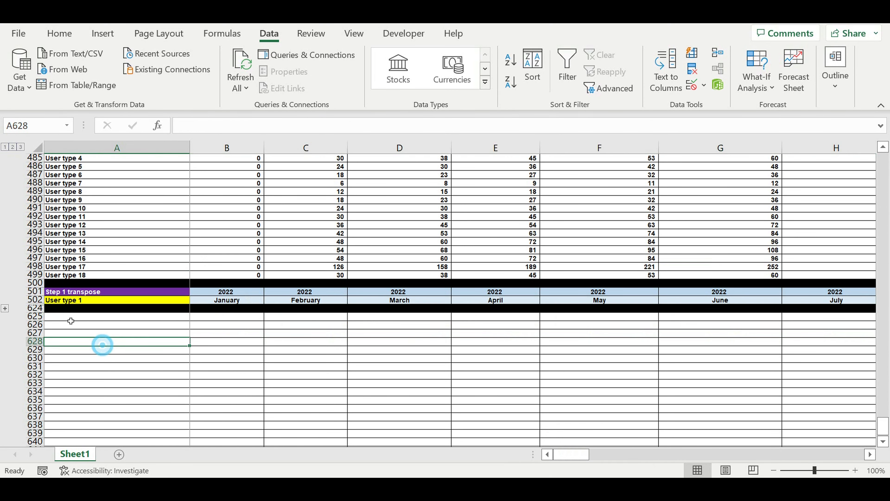
Copy the collapsed User type 1 transpose block in rows 501 to 624 and paste it at A625
left_click_drag(35, 292, 35, 309)
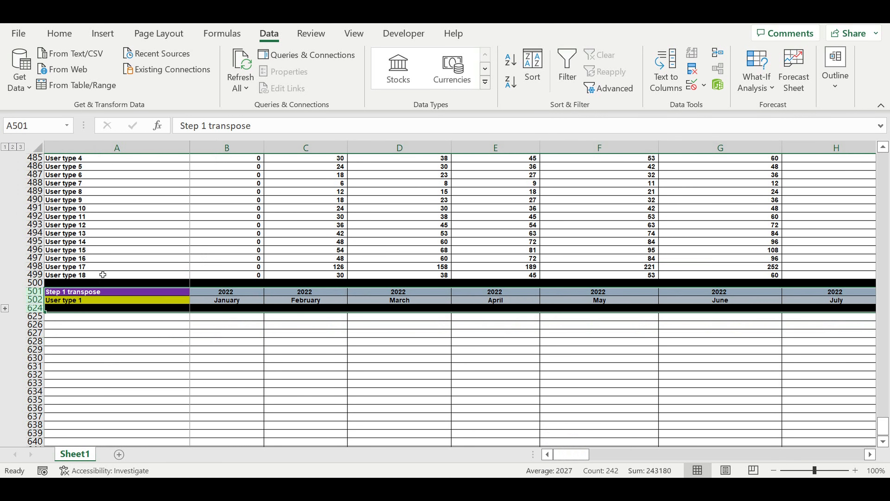
key("ctrl+c")
left_click(98, 317)
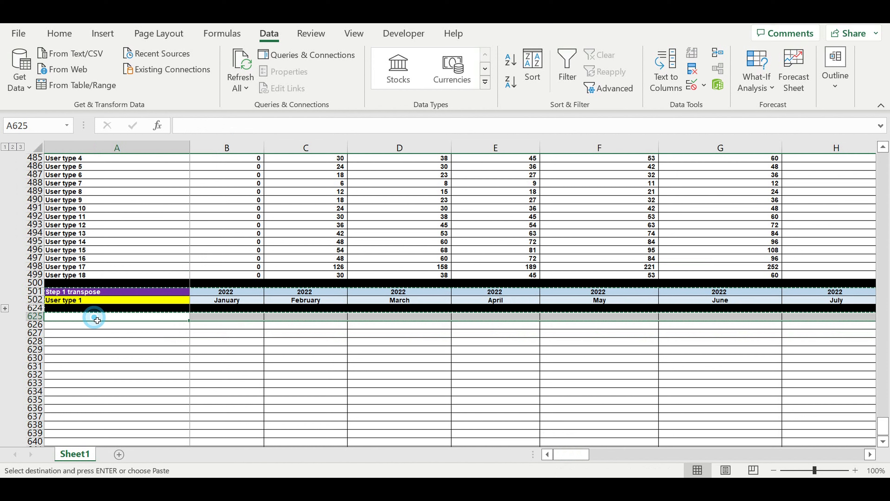
key("ctrl+v")
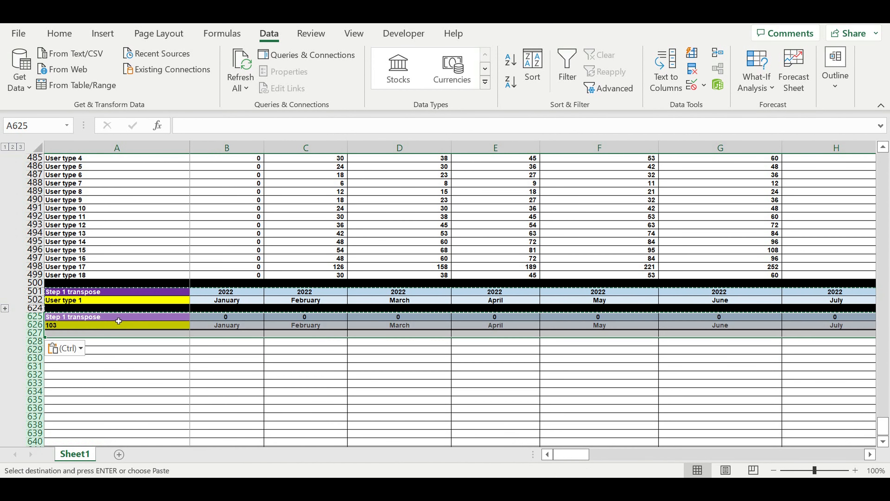
Link the first year header of the pasted block, B625, to B501 with the formula =B501
left_click(223, 319)
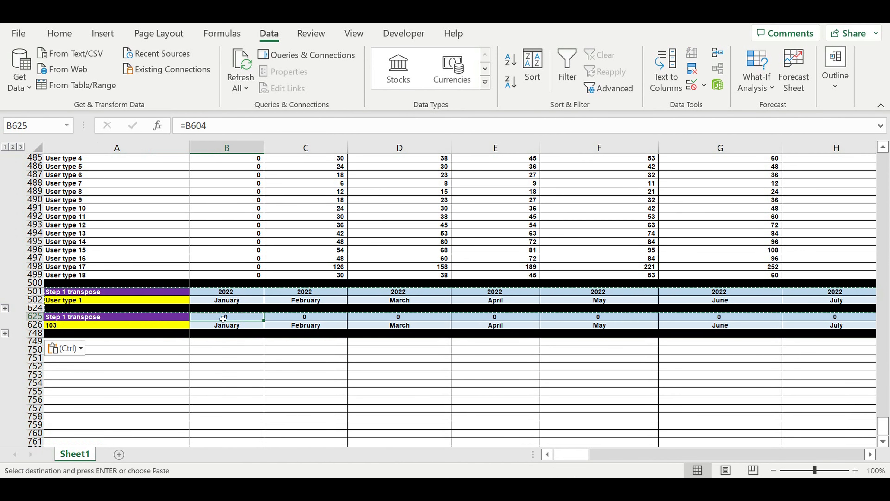
type("=")
left_click(226, 294)
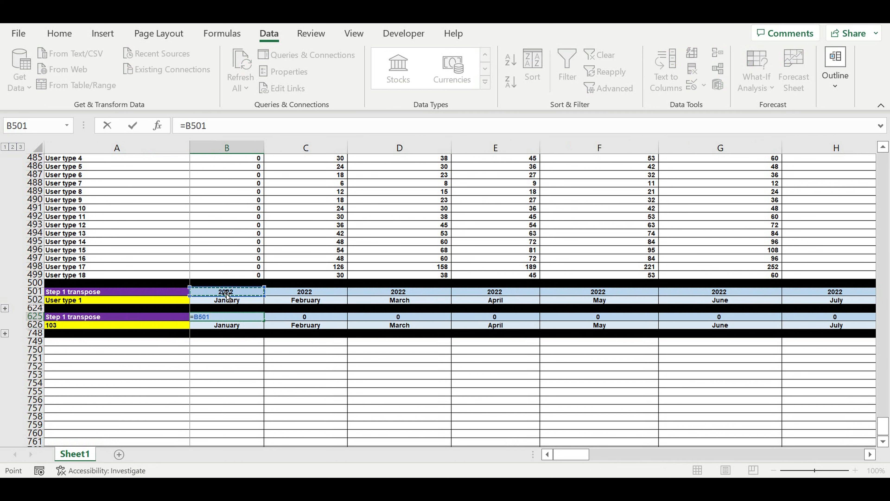
key("Return")
left_click(232, 360)
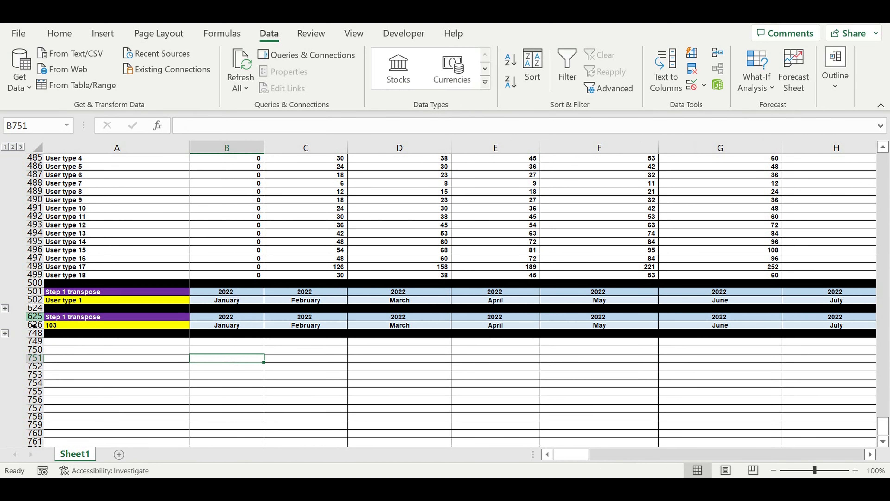
Copy the transpose block in rows 625 to 748 and paste it at A749, A873 and A997
left_click_drag(36, 317, 33, 334)
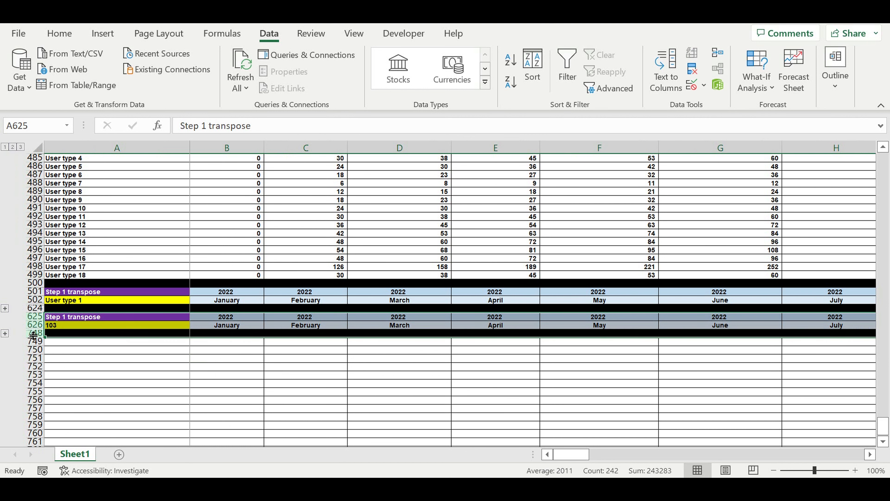
key("ctrl+c")
left_click(99, 342)
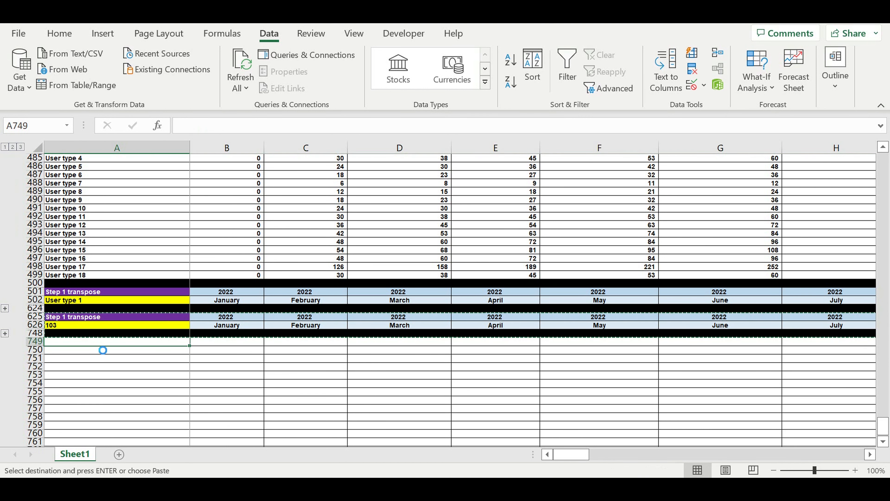
key("ctrl+v")
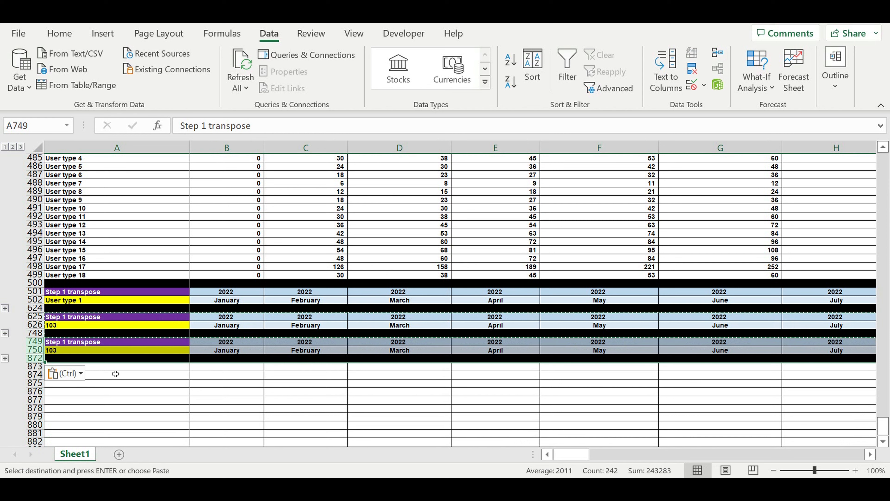
left_click(115, 367)
key("ctrl+v")
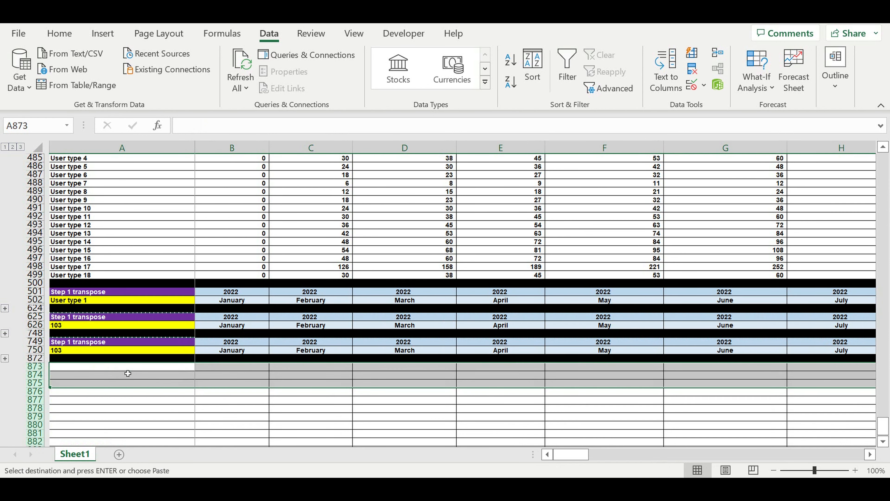
left_click(150, 392)
key("ctrl+v")
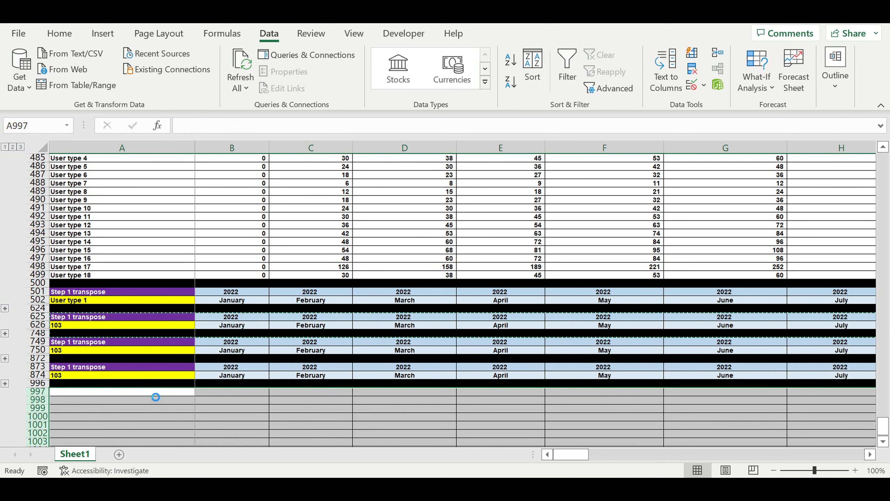
Paste four more copies of the transpose block at A1121, A1245, A1369 and A1493
scroll(163, 370, "down", 5)
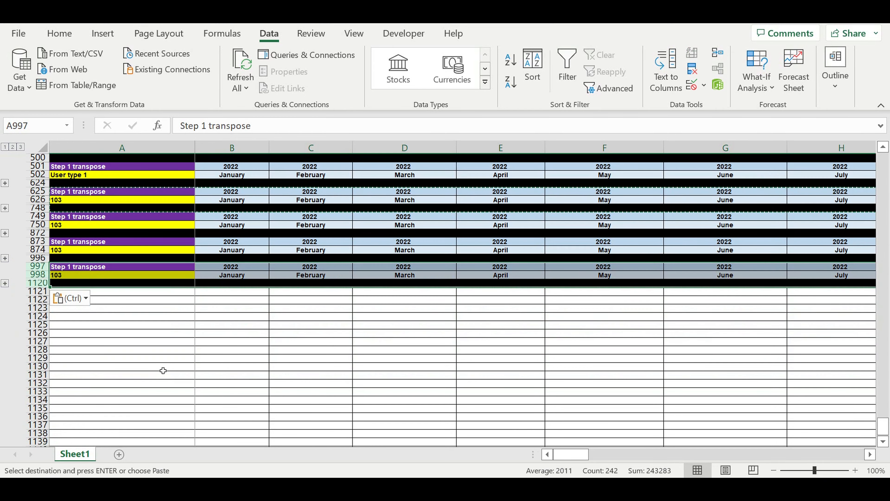
left_click(179, 292)
key("ctrl+v")
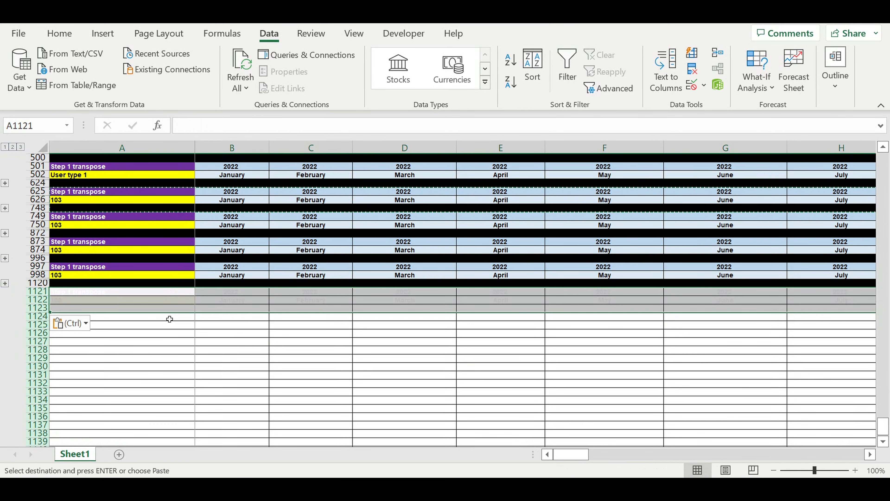
left_click(170, 318)
key("ctrl+v")
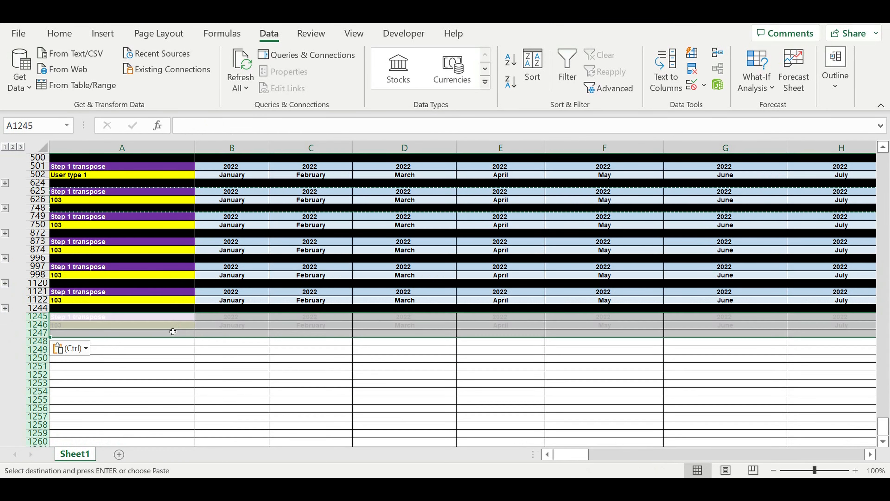
left_click(170, 350)
key("ctrl+v")
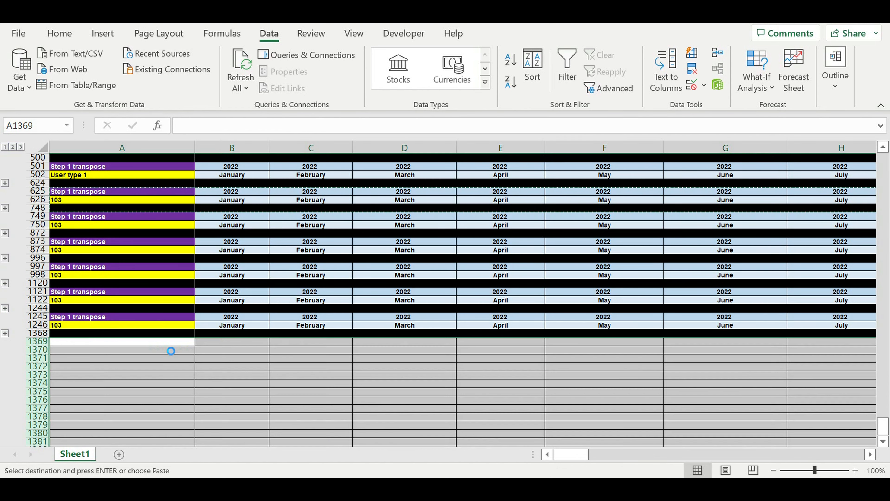
left_click(172, 367)
key("ctrl+v")
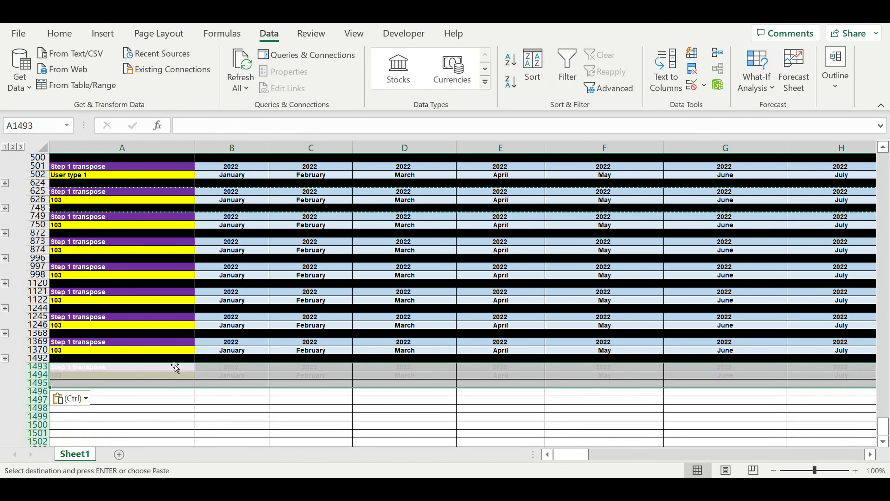
Paste five more copies of the transpose block at A1617, A1741, A1865, A1989 and A2113
scroll(174, 365, "down", 5)
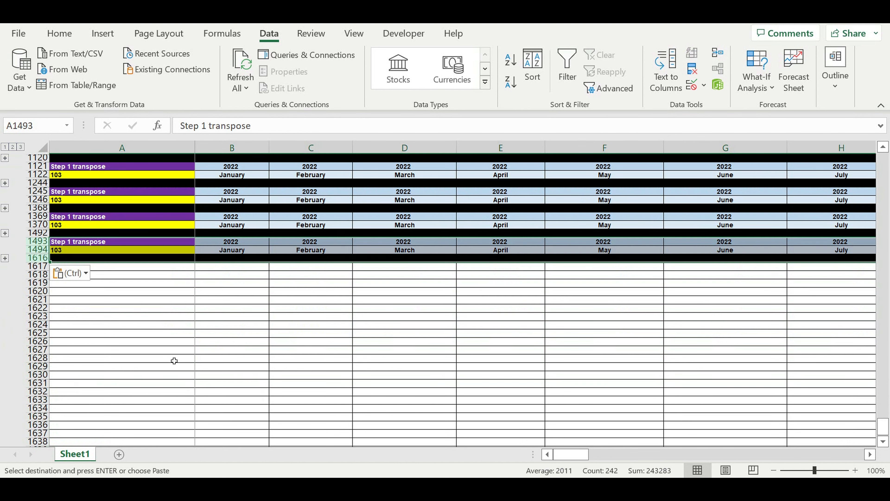
left_click(181, 269)
key("ctrl+v")
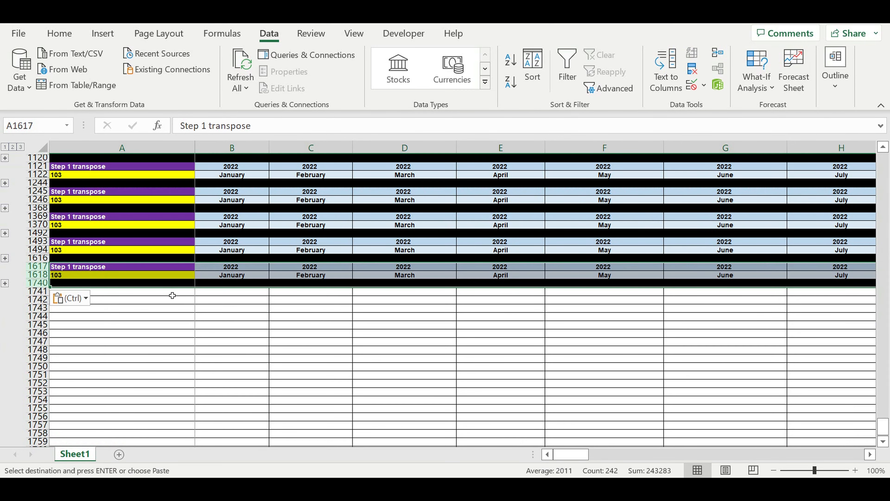
left_click(172, 293)
key("ctrl+v")
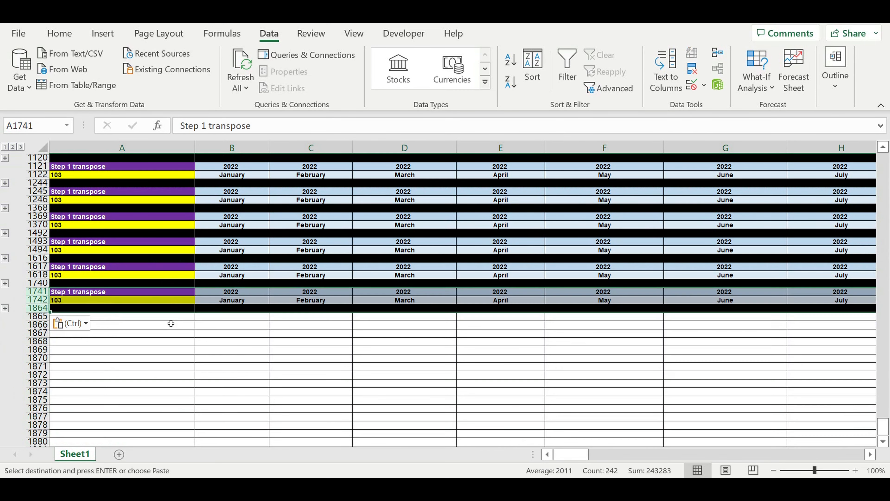
left_click(173, 316)
key("ctrl+v")
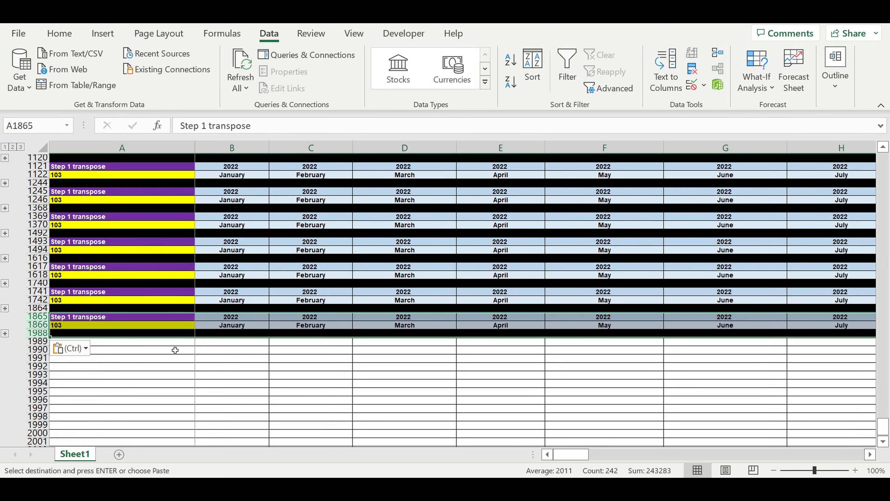
left_click(173, 341)
key("ctrl+v")
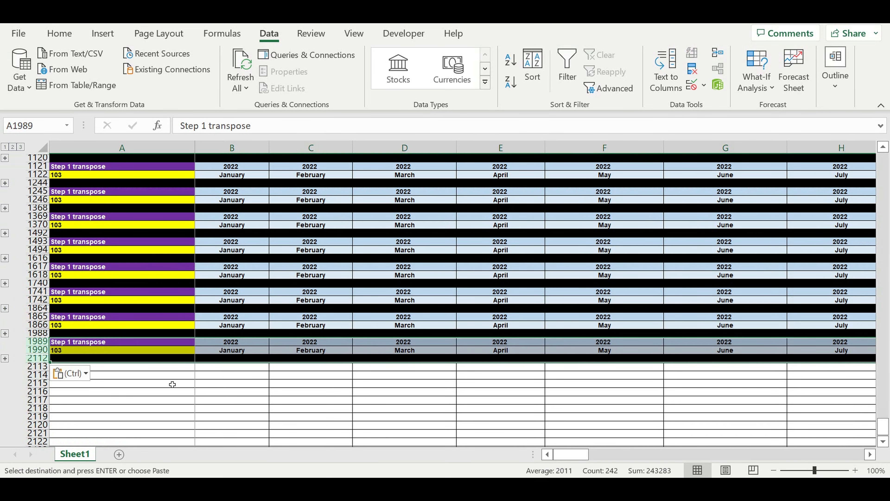
left_click(177, 366)
key("ctrl+v")
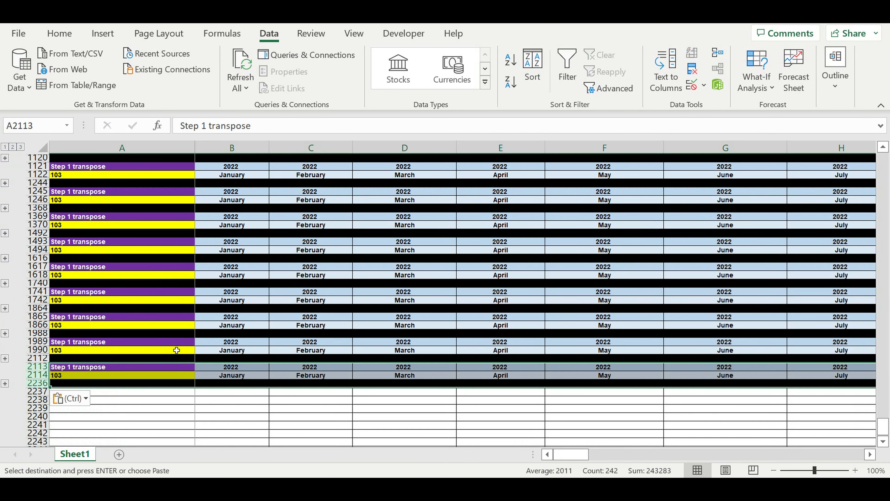
Paste the last four copies of the transpose block at A2237, A2361, A2485 and A2609
scroll(181, 352, "down", 5)
left_click(178, 269)
key("ctrl+v")
left_click(179, 294)
key("ctrl+v")
left_click(179, 317)
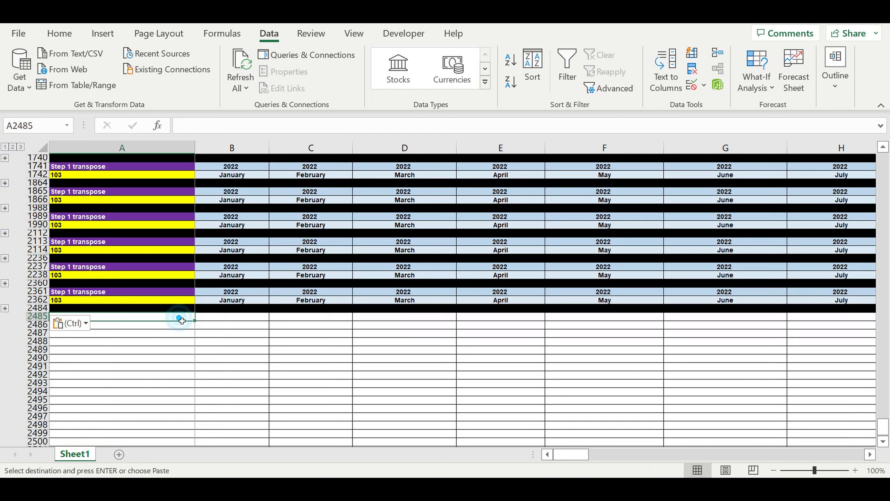
key("ctrl+v")
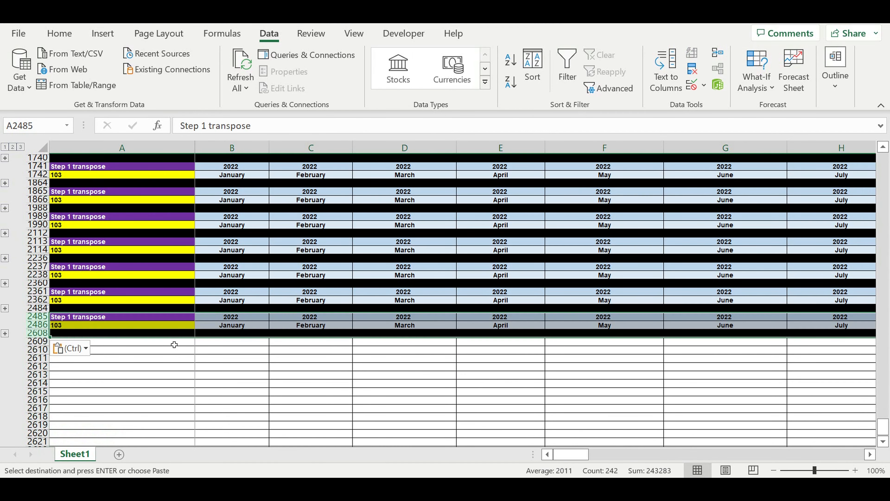
left_click(175, 345)
key("ctrl+v")
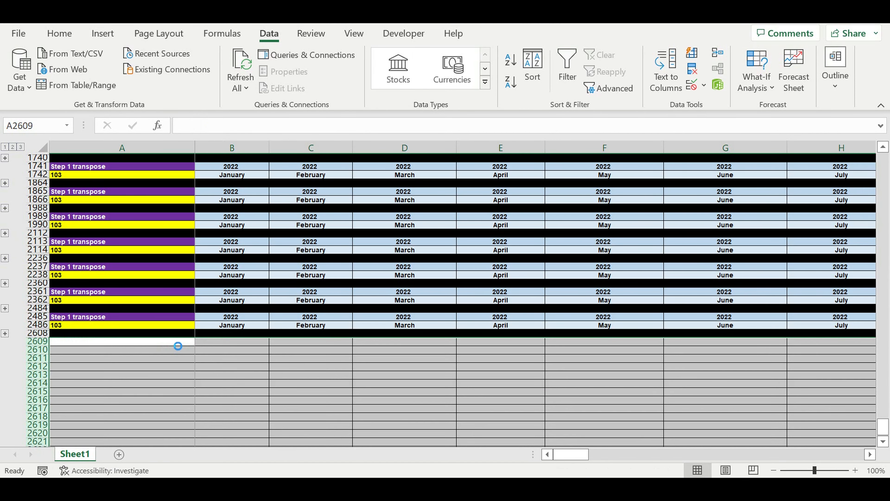
left_click(227, 384)
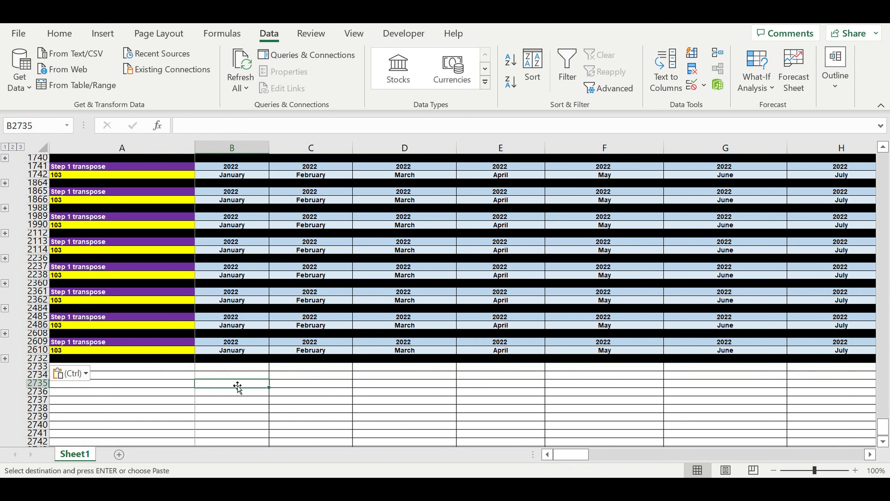
Link the second block's label in A626 to the User type 2 name with the formula =A483
scroll(239, 373, "up", 5)
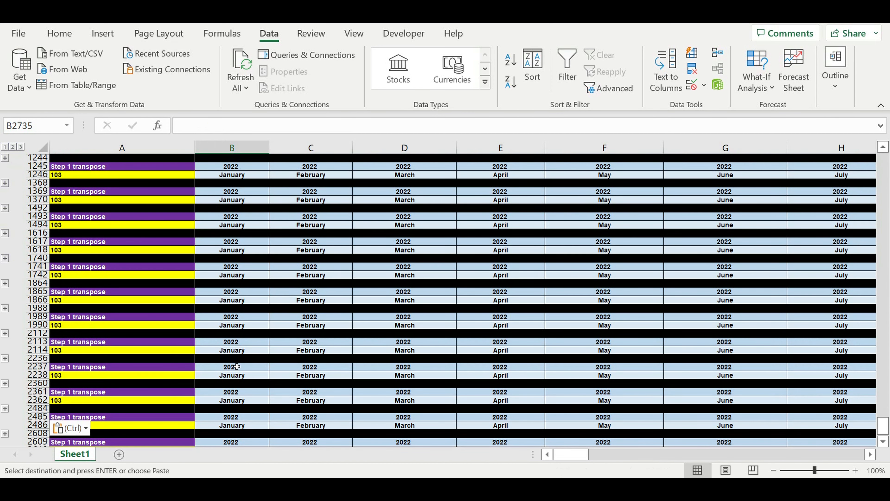
scroll(233, 364, "up", 4)
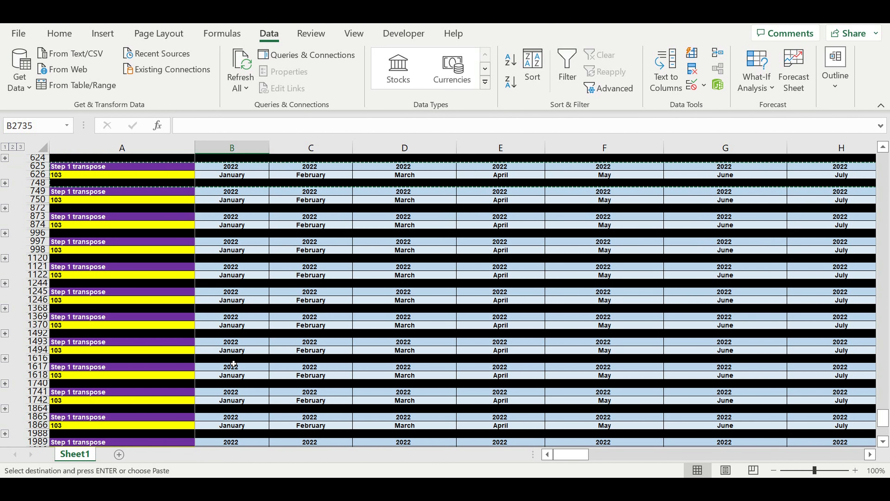
scroll(235, 348, "up", 4)
scroll(236, 347, "up", 1)
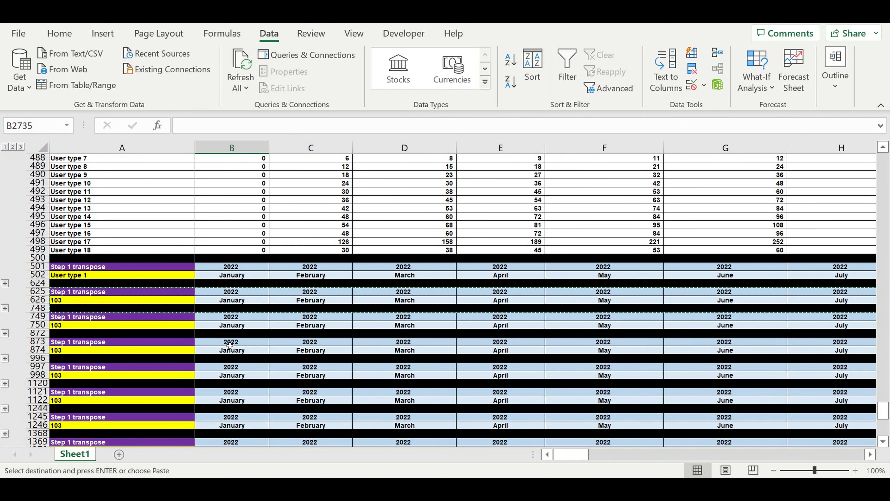
left_click(75, 304)
type("=")
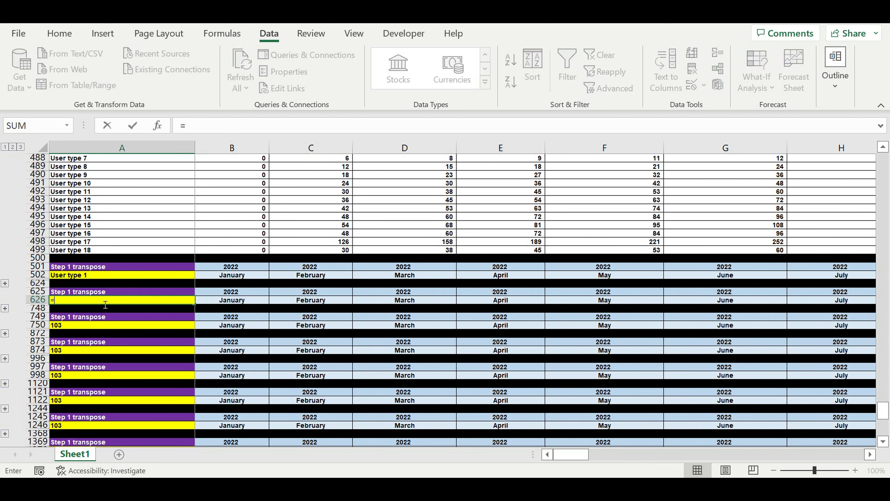
scroll(121, 303, "up", 4)
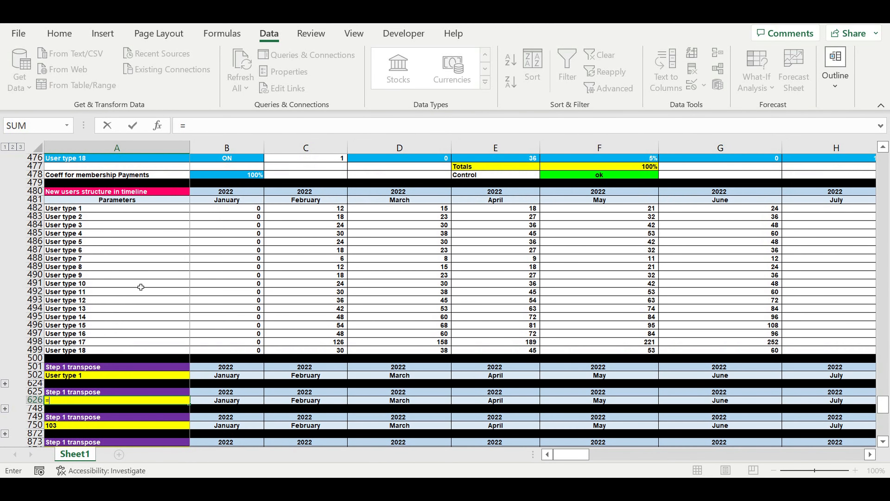
left_click(80, 218)
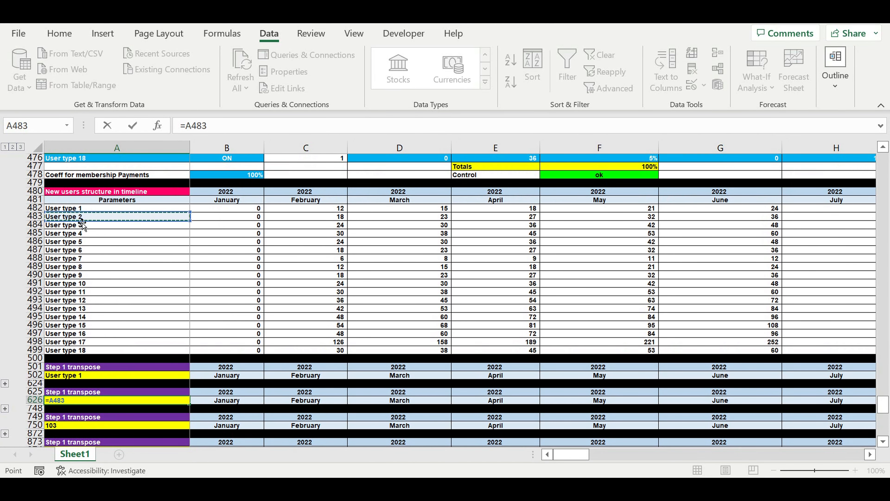
key("Return")
Link the third block's label in A750 to the User type 3 name with the formula =A484
scroll(182, 330, "down", 2)
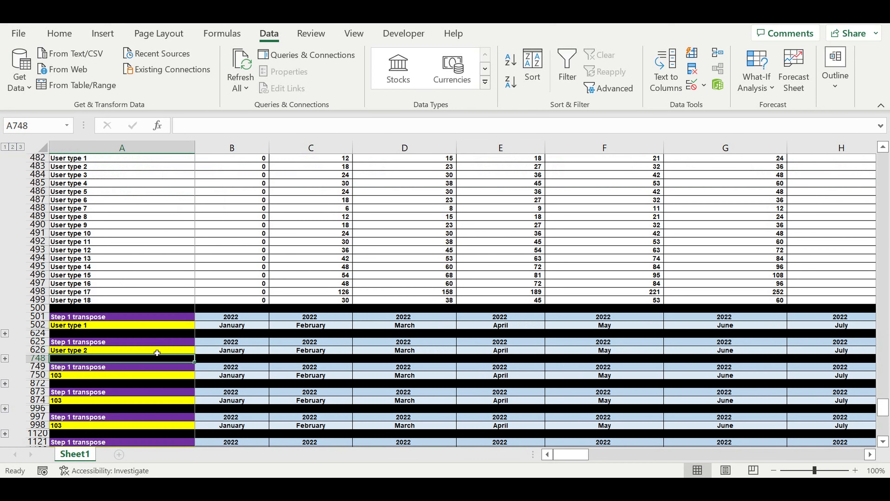
left_click(95, 379)
type("=")
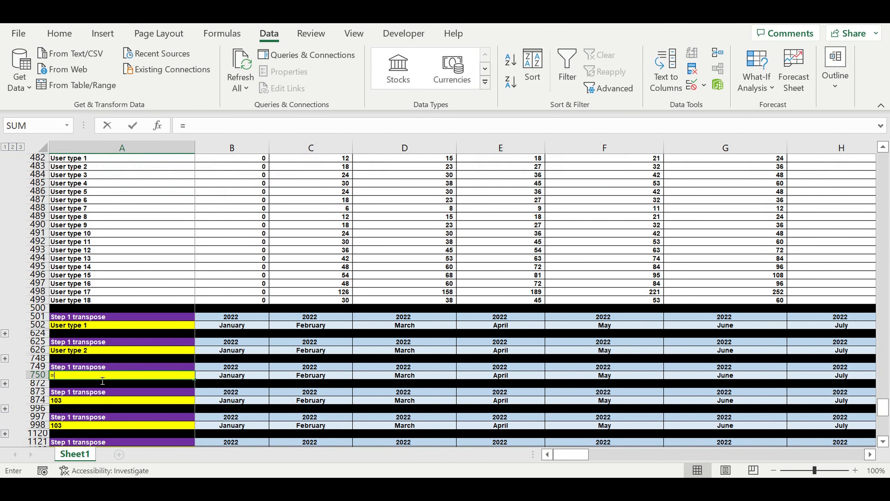
scroll(95, 260, "up", 4)
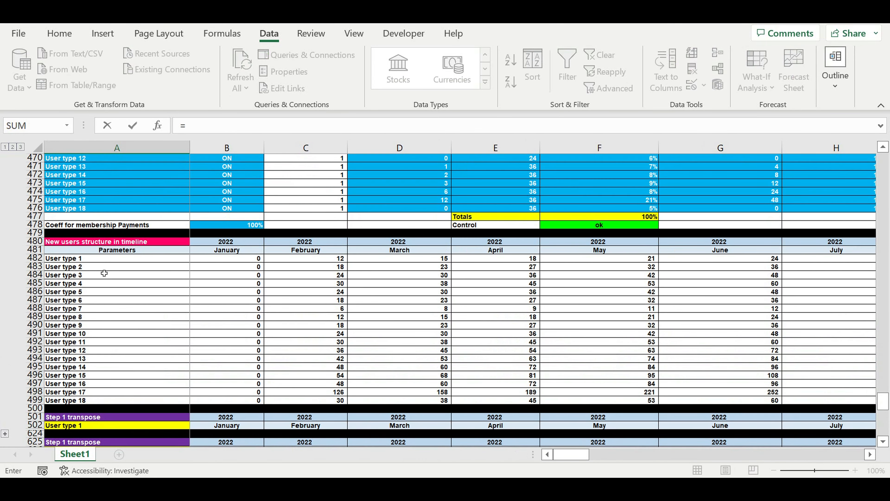
left_click(92, 276)
key("Return")
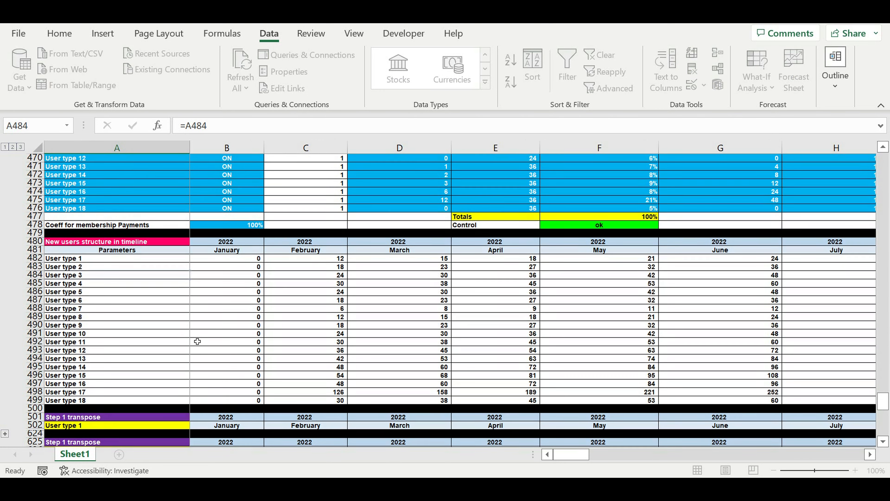
Link the fourth block's label in A874 to the User type 4 name with the formula =A485
scroll(193, 344, "down", 4)
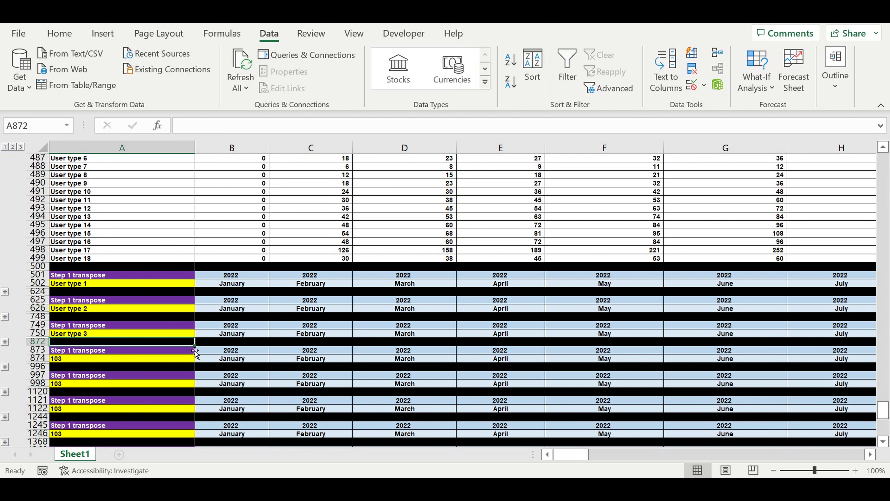
left_click(102, 362)
type("=")
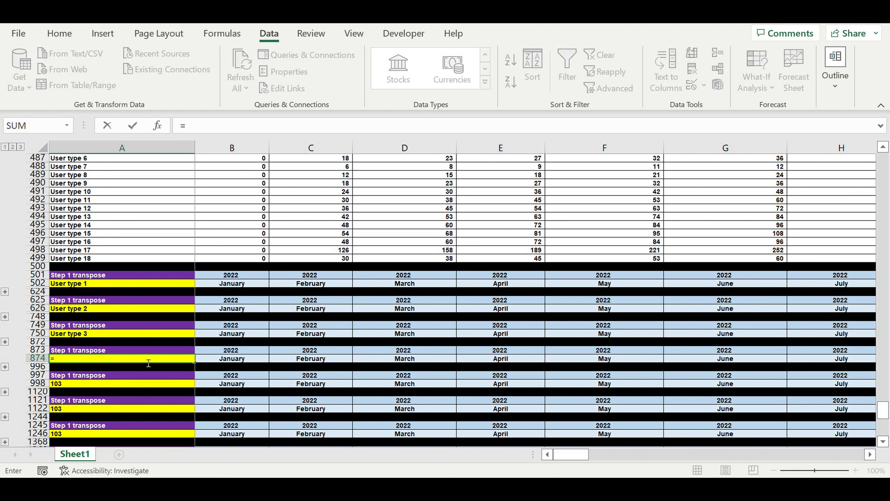
scroll(109, 259, "up", 3)
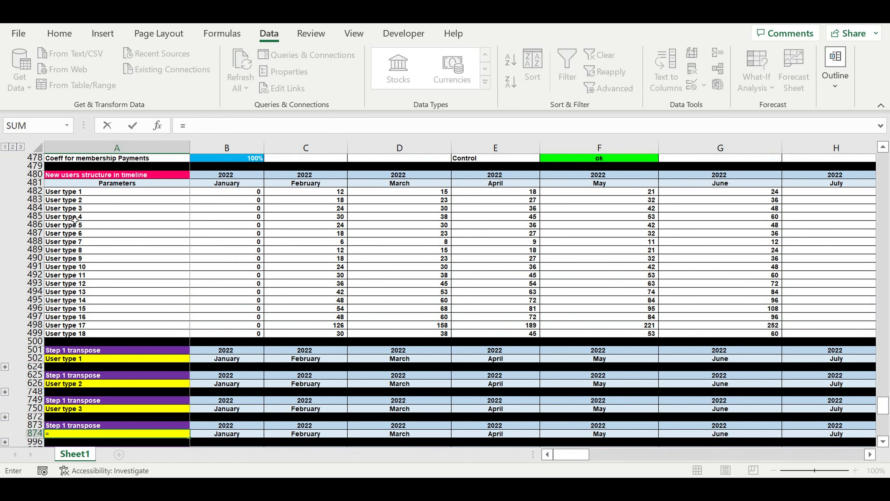
left_click(74, 216)
key("Return")
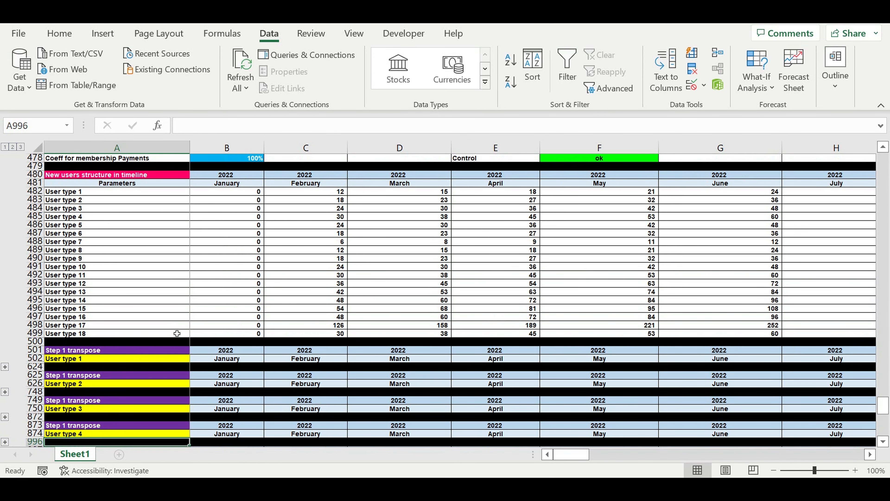
Link the fifth block's label in A998 to the User type 5 name with the formula =A486
scroll(173, 342, "down", 5)
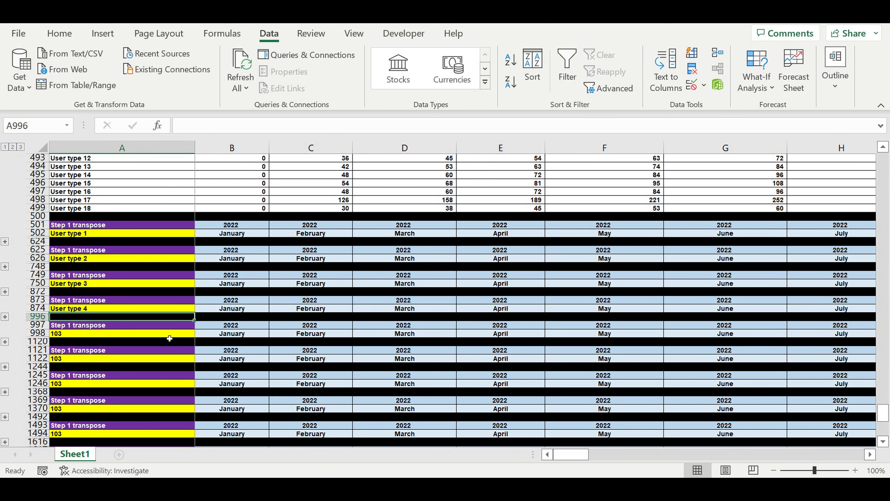
left_click(79, 336)
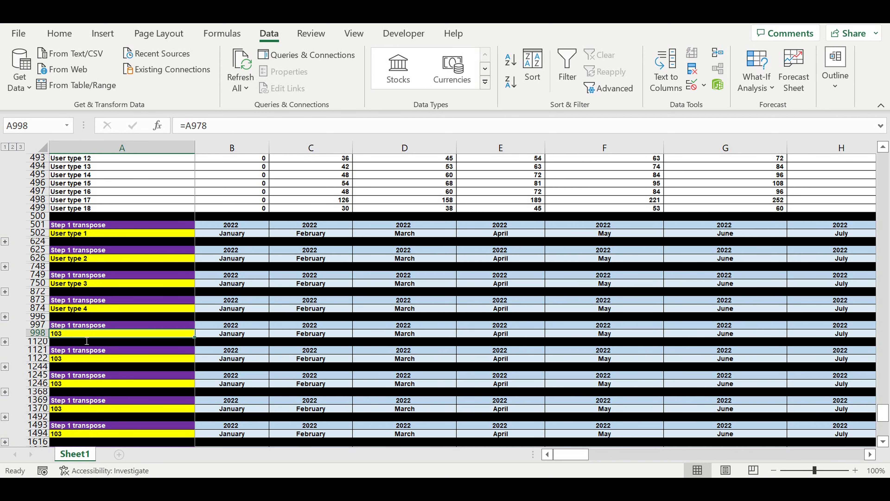
type("=")
scroll(133, 298, "up", 4)
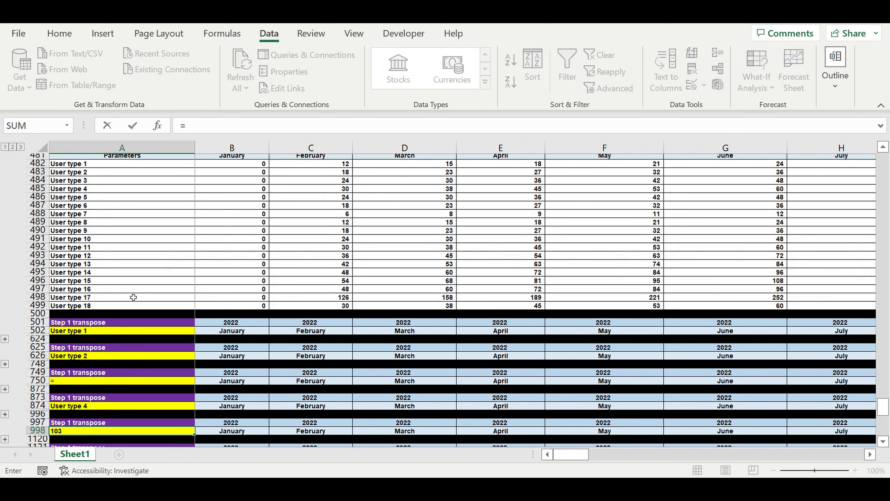
left_click(72, 201)
key("Return")
Link the seventh block's label in A1246 to the User type 7 name with the formula =A488
scroll(89, 387, "down", 4)
left_click(89, 386)
type("=")
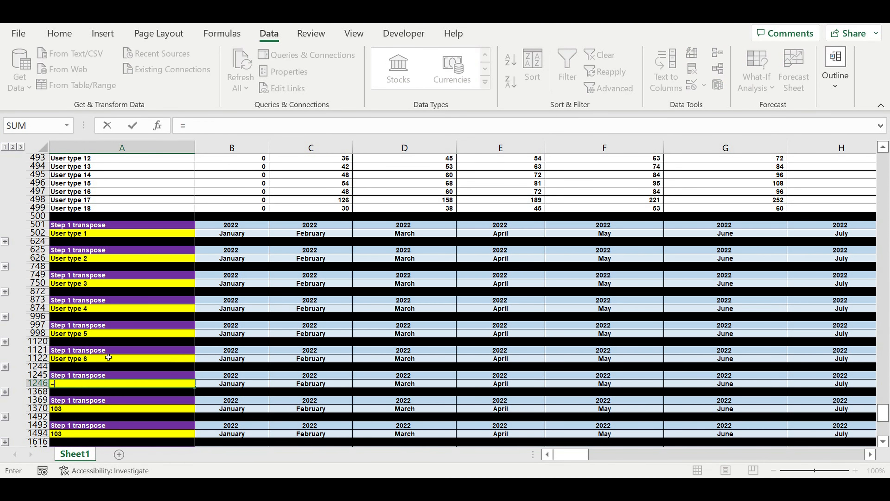
scroll(101, 316, "up", 5)
left_click(76, 242)
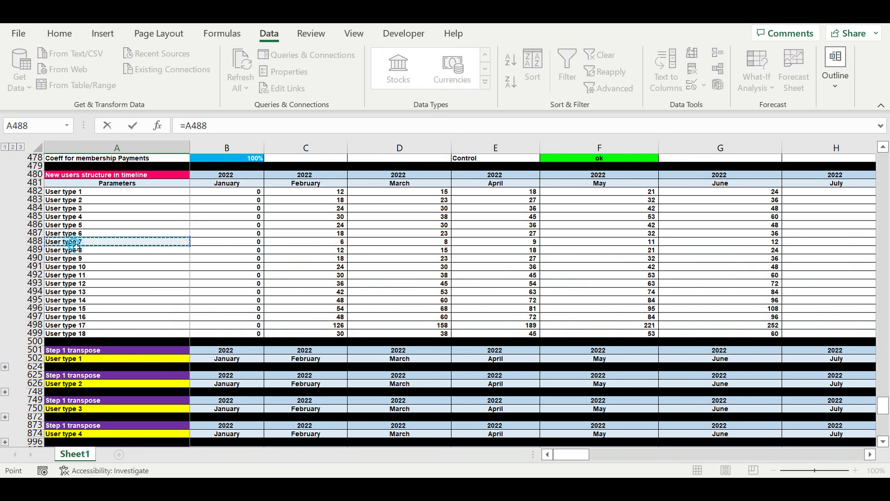
key("Return")
Link the eighth block's label in A1370 to the User type 8 name with the formula =A489
scroll(157, 395, "down", 4)
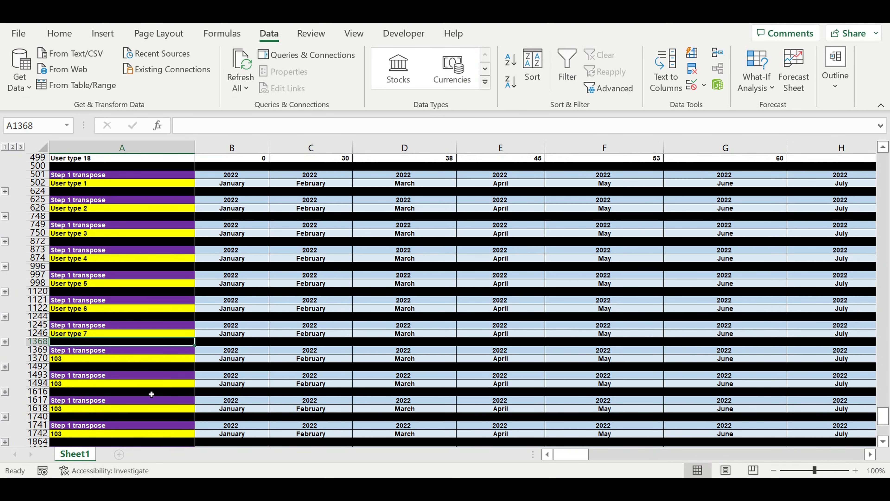
left_click(94, 361)
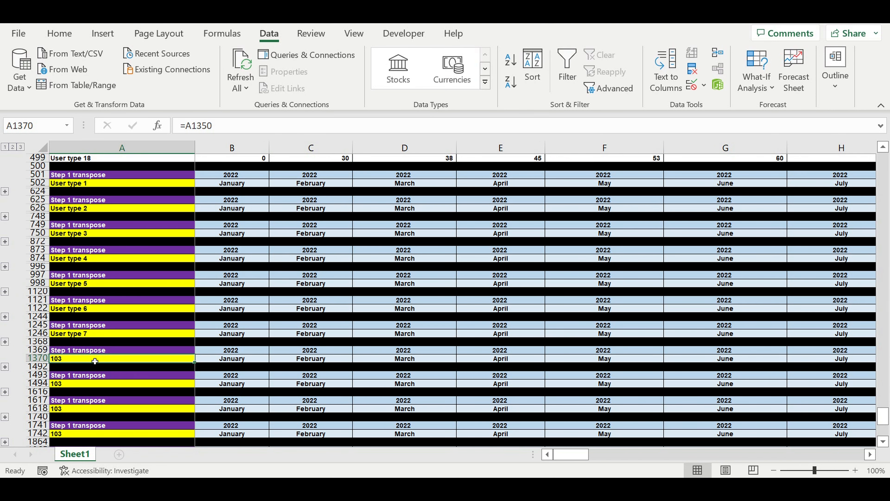
type("=")
scroll(106, 315, "up", 5)
left_click(89, 200)
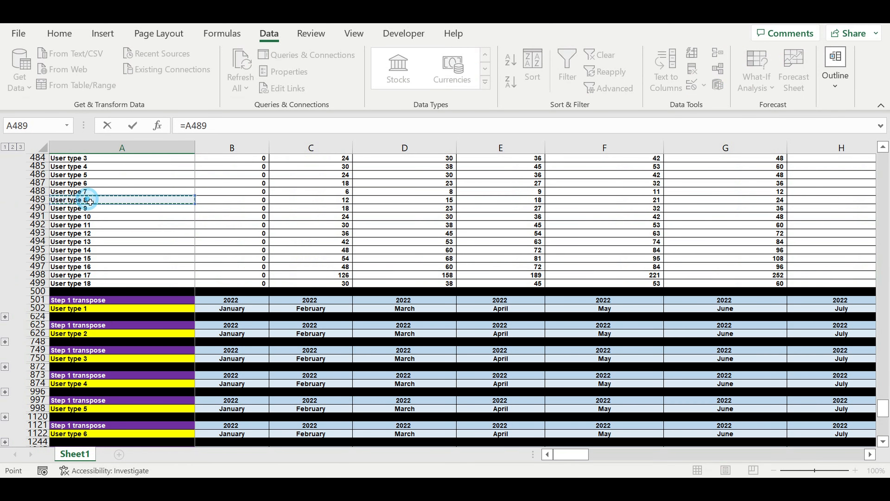
key("Return")
Link the ninth block's label in A1494 to the User type 9 name with the formula =A490
scroll(150, 323, "down", 2)
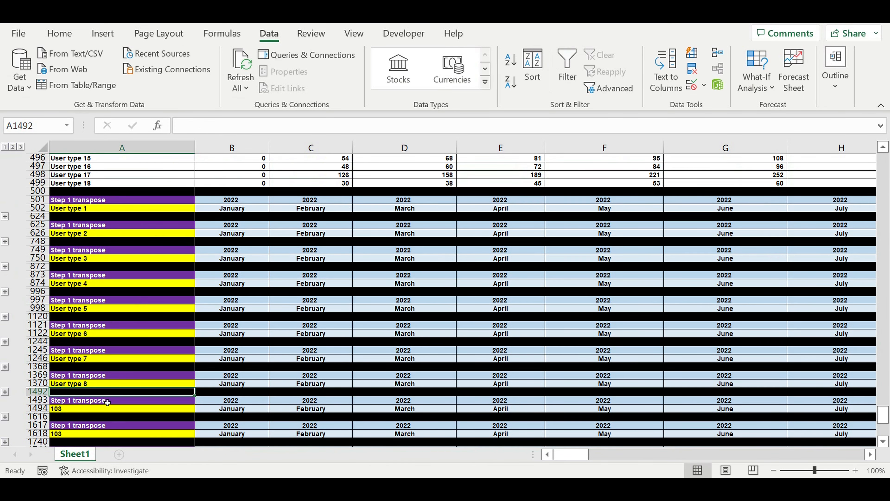
left_click(92, 412)
type("=")
scroll(98, 316, "up", 4)
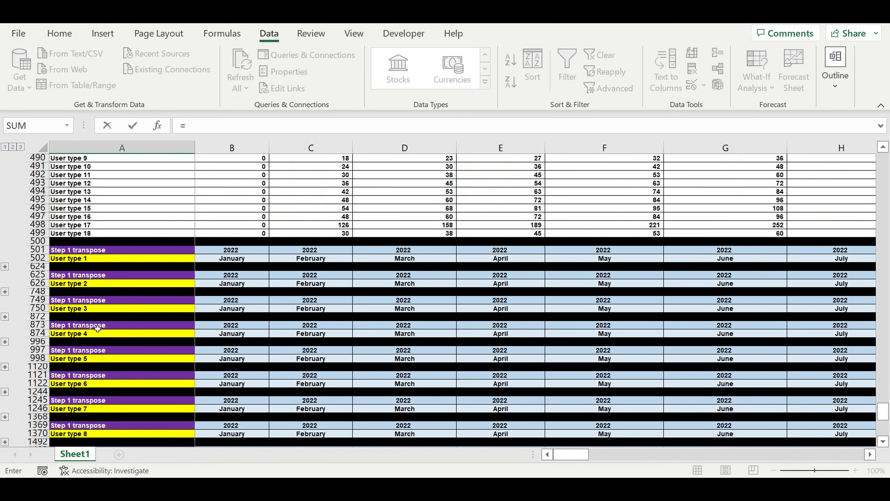
left_click(76, 210)
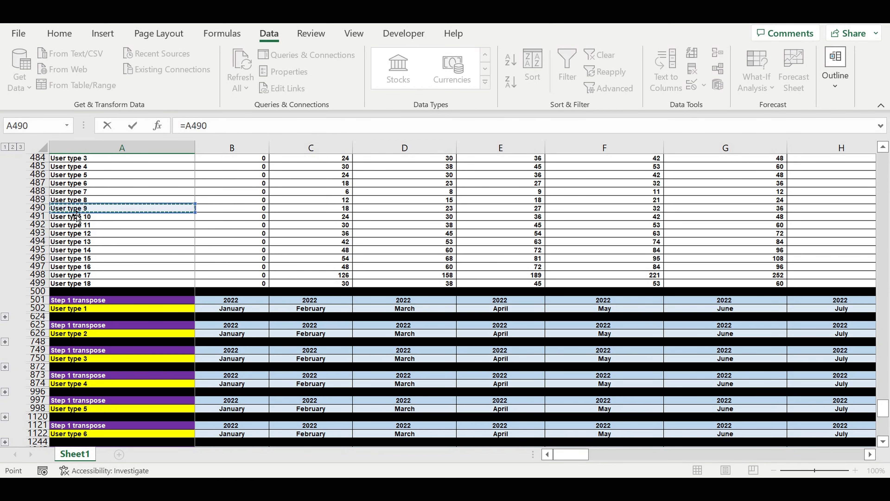
key("Return")
Link the tenth block's label in A1618 to the User type 10 name with the formula =A491
left_click(78, 387)
type("=")
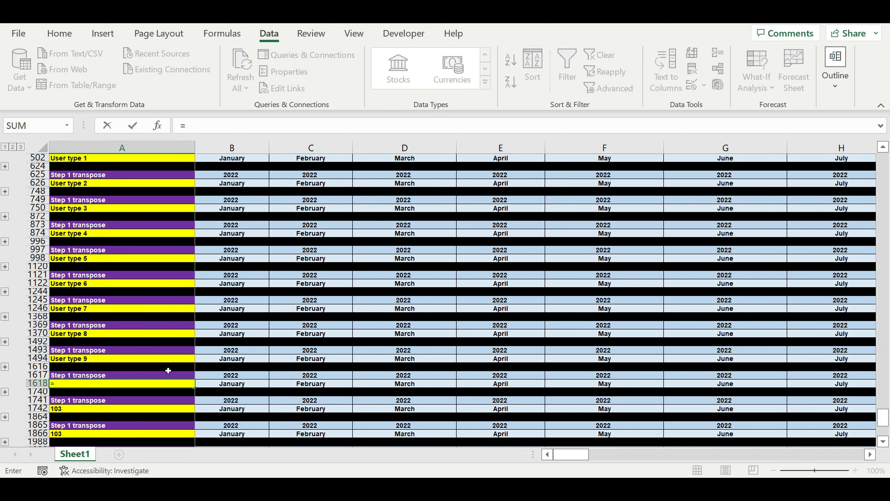
scroll(161, 364, "up", 2)
scroll(159, 362, "down", 2)
scroll(161, 355, "up", 5)
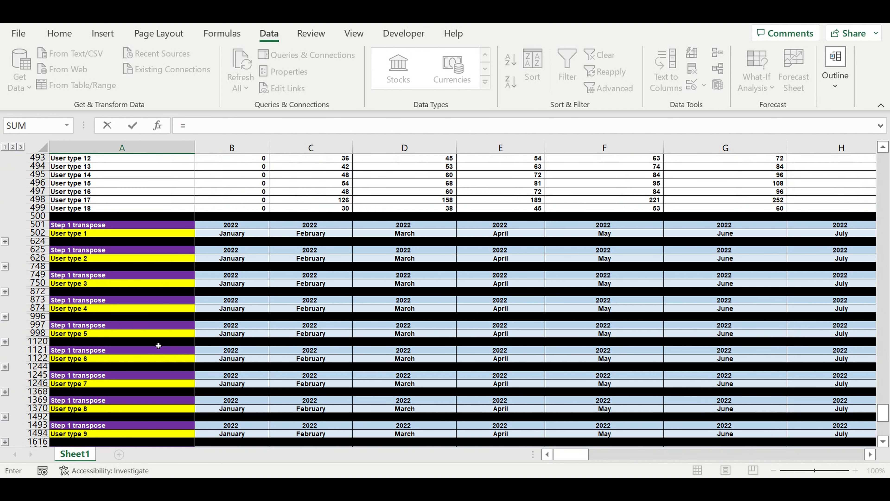
left_click(92, 193)
key("Return")
Link the eleventh block's label in A1742 to the User type 11 name with the formula =A492
scroll(161, 334, "down", 5)
left_click(108, 410)
type("=")
scroll(118, 307, "up", 6)
scroll(118, 307, "up", 1)
left_click(96, 225)
key("Return")
Link the twelfth block's label in A1866 to the User type 12 name with the formula =A493
scroll(89, 388, "down", 9)
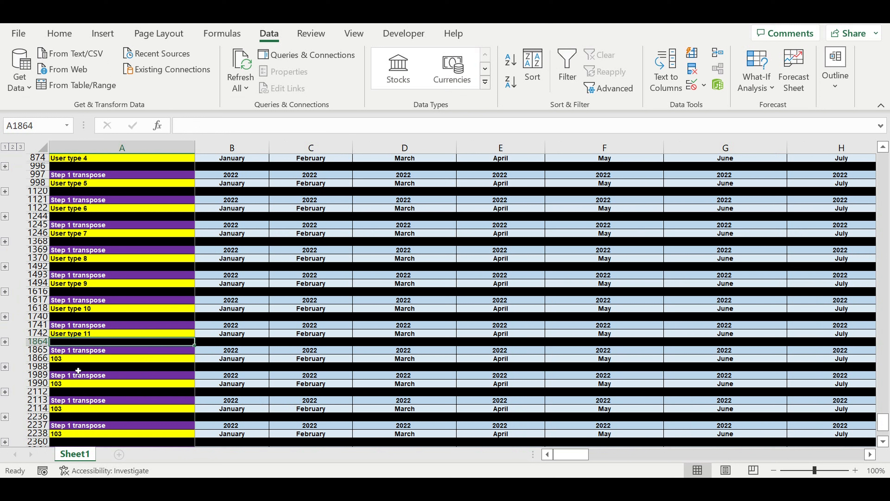
left_click(85, 364)
type("=")
scroll(113, 294, "up", 9)
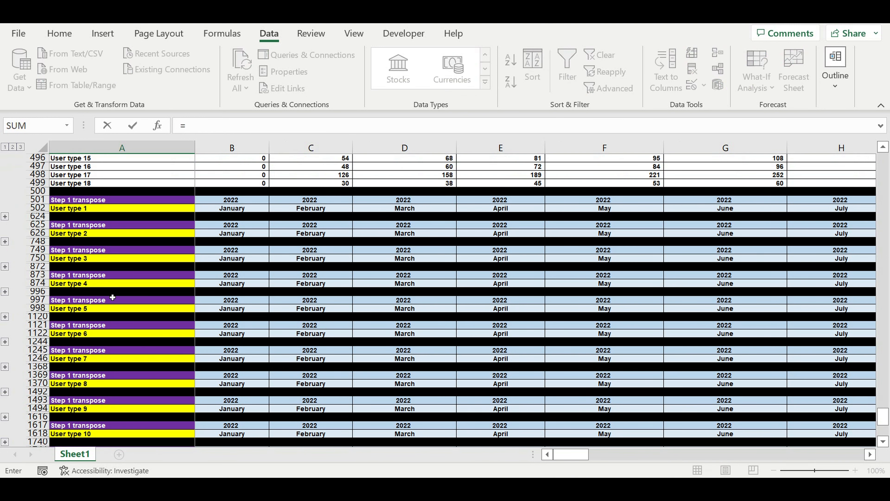
left_click(105, 207)
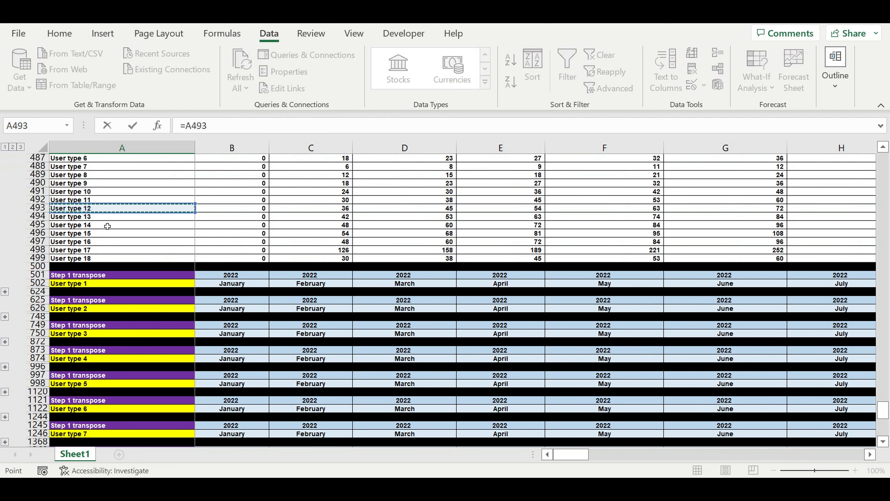
key("Return")
Link the thirteenth block's label in A1990 to the User type 13 name with the formula =A494
scroll(156, 341, "down", 3)
left_click(100, 387)
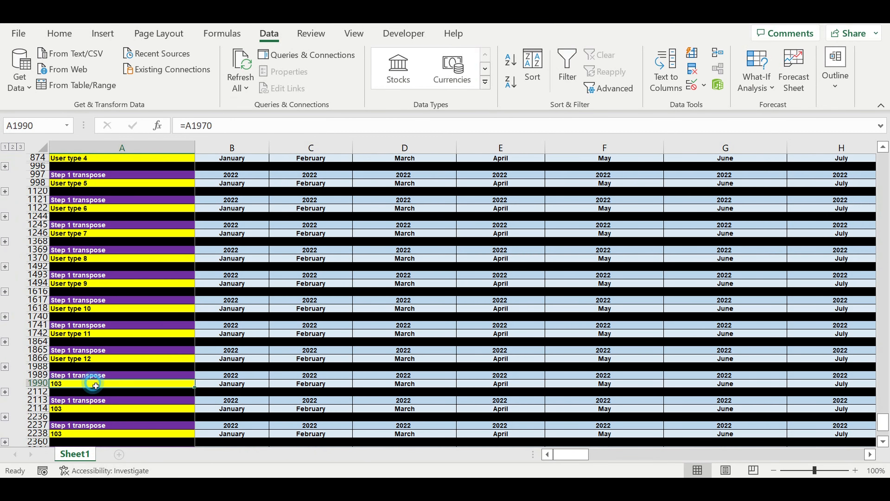
type("=")
scroll(124, 288, "up", 7)
scroll(123, 288, "up", 3)
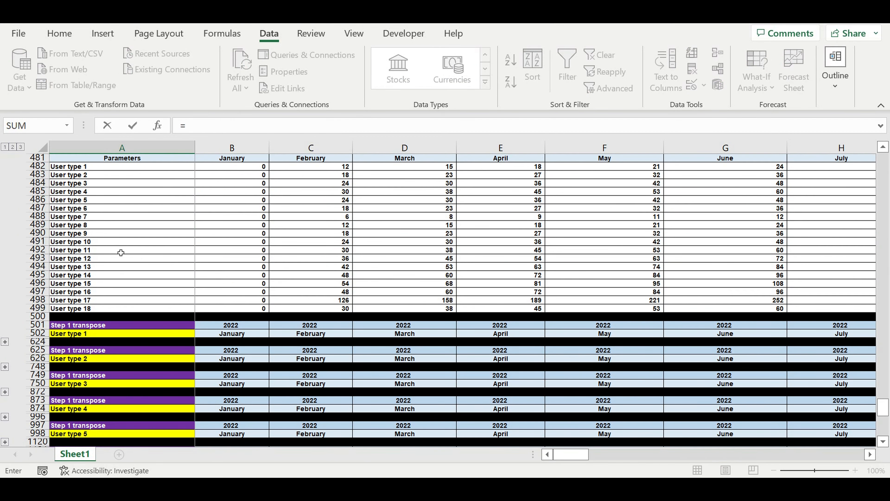
left_click(102, 270)
key("Return")
Link the fourteenth block's label in A2114 to the User type 14 name with the formula =A495
scroll(107, 386, "down", 4)
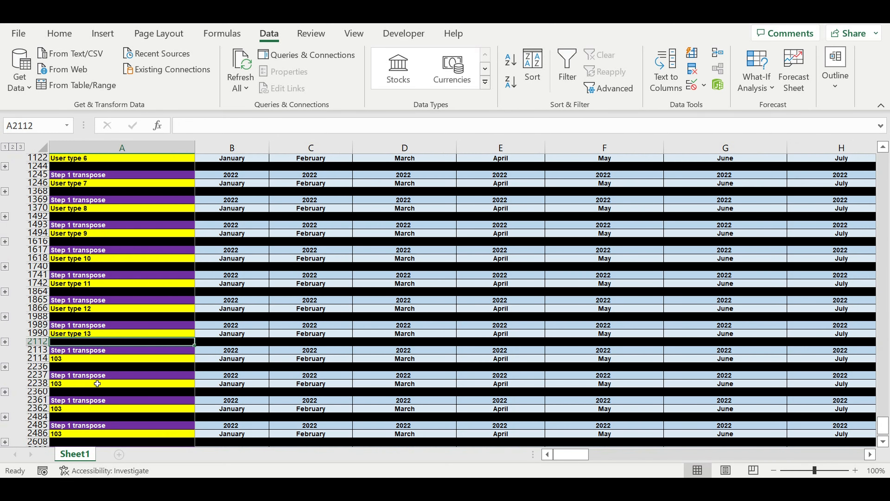
left_click(97, 363)
type("=")
scroll(99, 363, "up", 10)
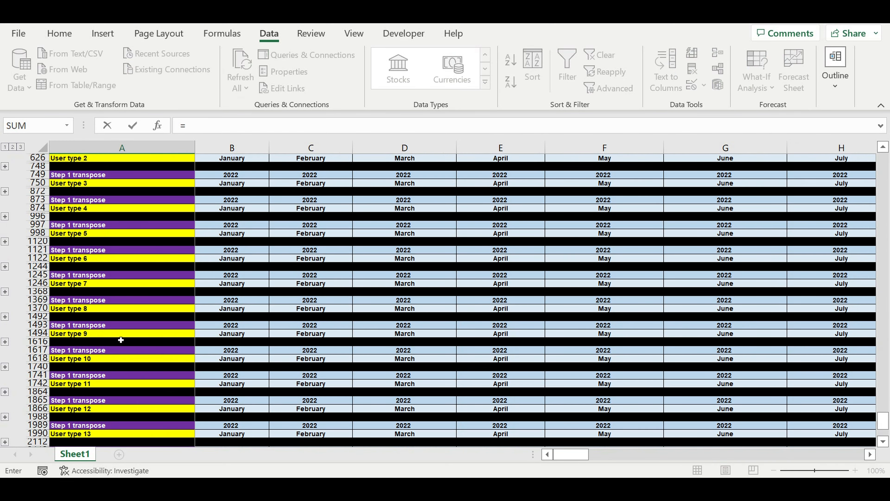
left_click(100, 228)
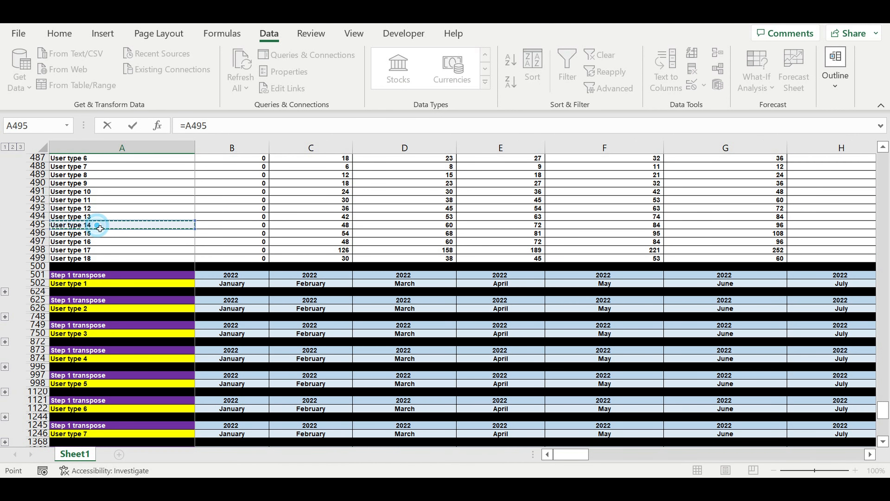
key("Return")
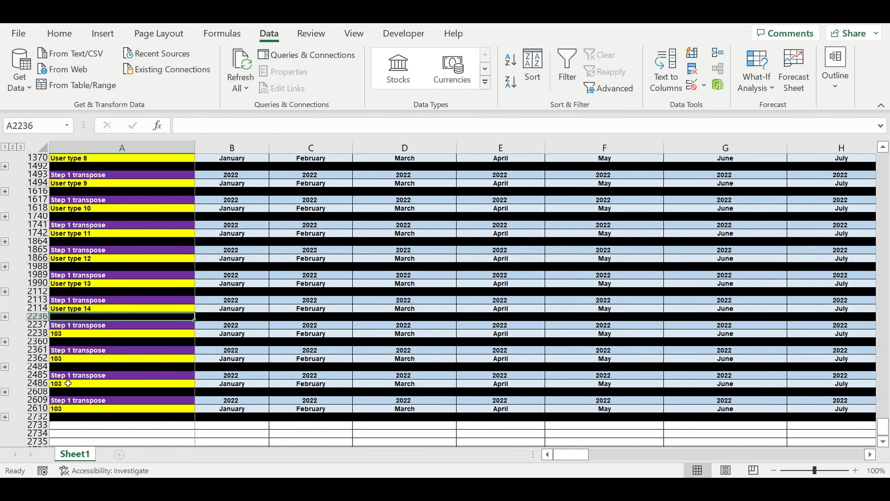
Link the fifteenth block's label in A2238 to the User type 15 name with the formula =A496
left_click(91, 336)
type("=")
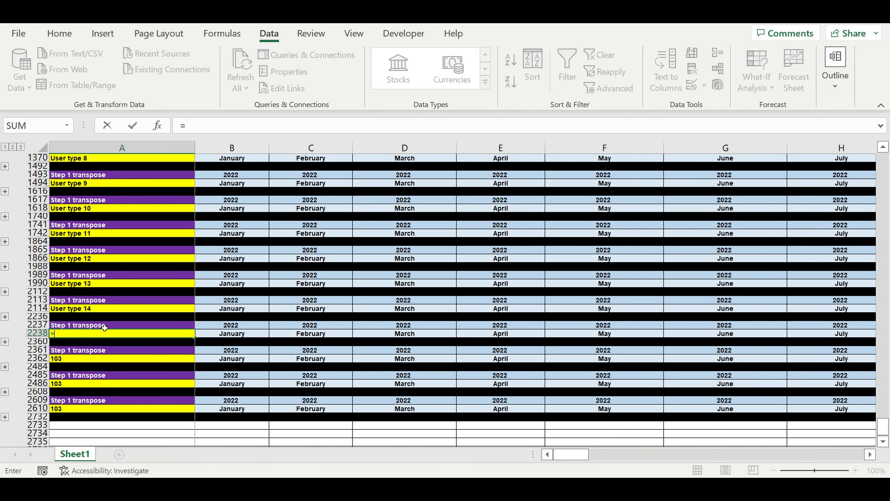
scroll(106, 302, "up", 8)
scroll(117, 273, "up", 4)
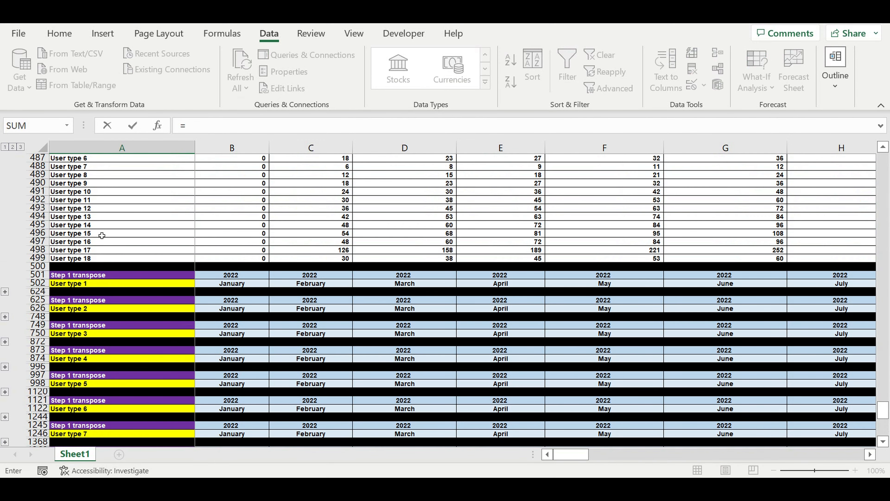
left_click(96, 236)
key("Return")
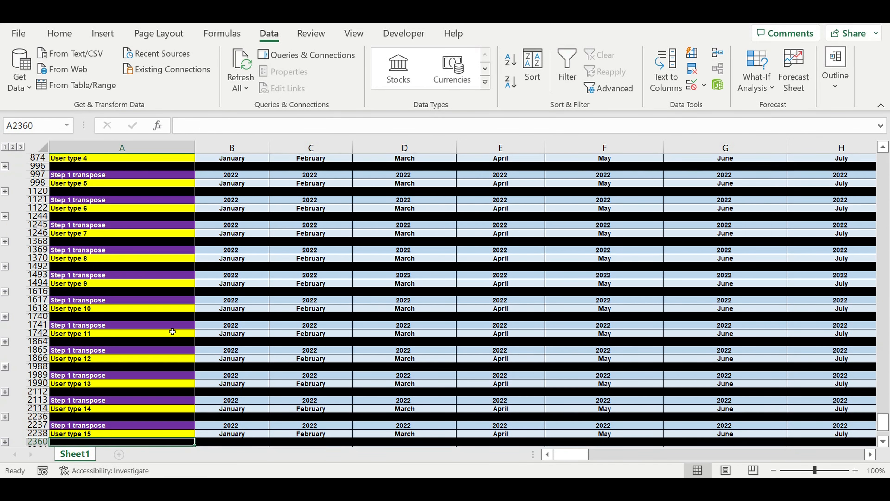
Link the sixteenth block's label in A2362 to the User type 16 name with the formula =A497
left_click(91, 384)
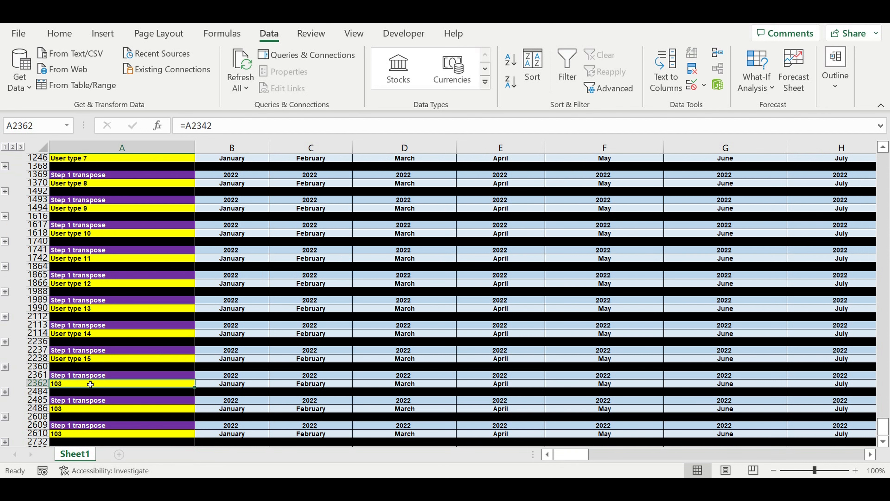
type("=")
scroll(120, 315, "up", 14)
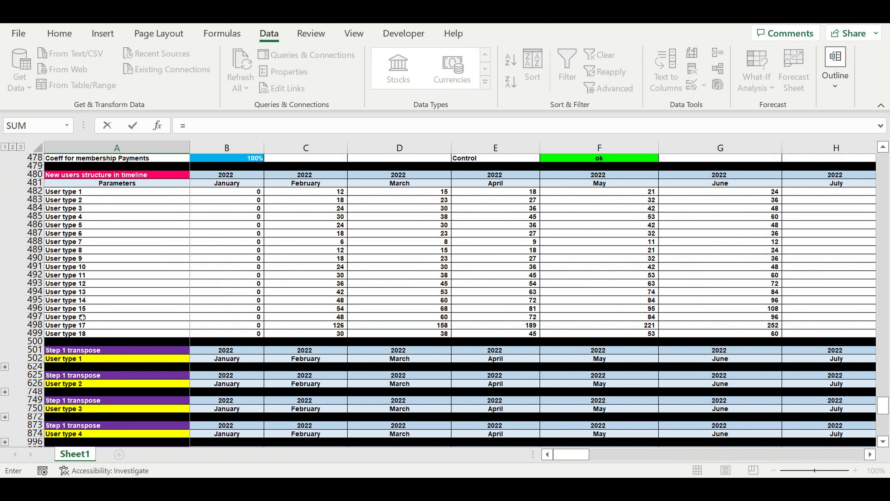
left_click(82, 317)
key("Return")
Link the seventeenth block's label in A2486 to the User type 17 name with the formula =A498
scroll(140, 312, "up", 3)
left_click(72, 287)
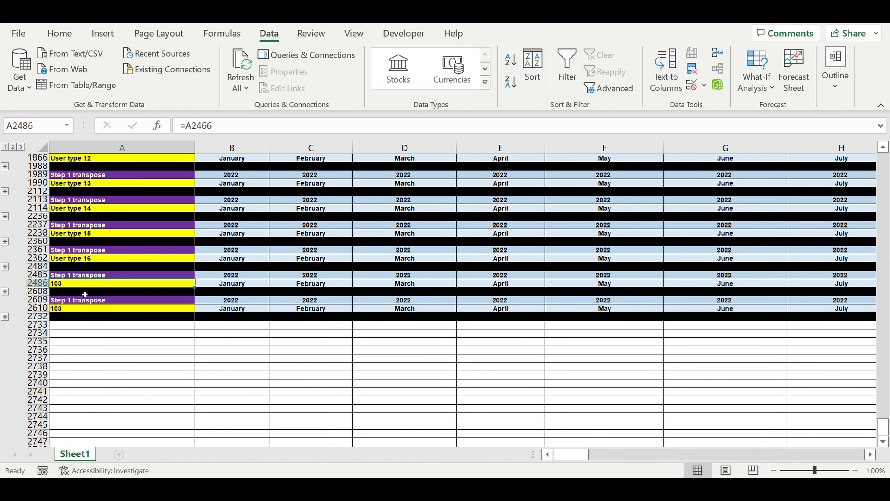
type("=")
scroll(84, 294, "up", 15)
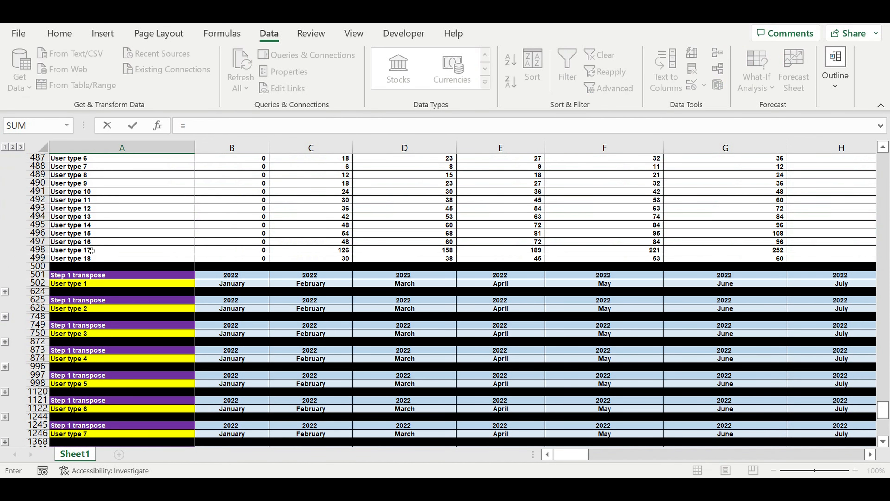
left_click(91, 250)
key("Return")
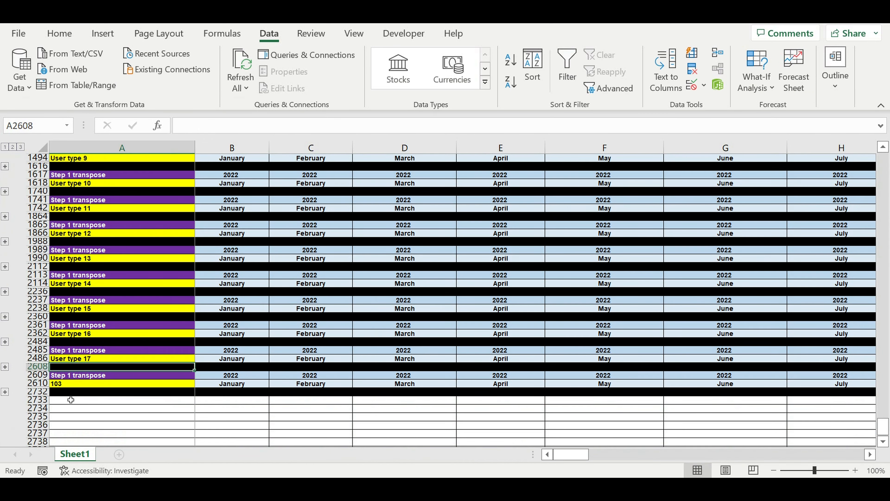
Link the eighteenth block's label in A2610 to the User type 18 name with the formula =A499
left_click(74, 385)
type("=")
scroll(128, 310, "up", 13)
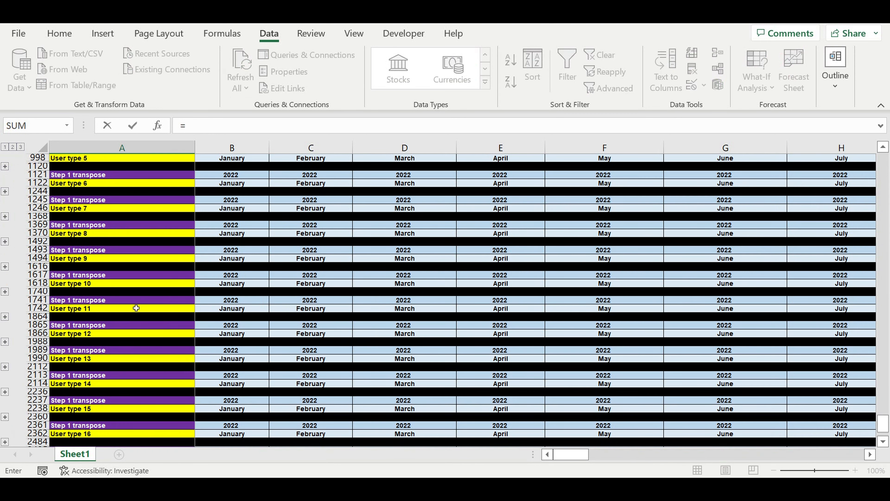
left_click(94, 260)
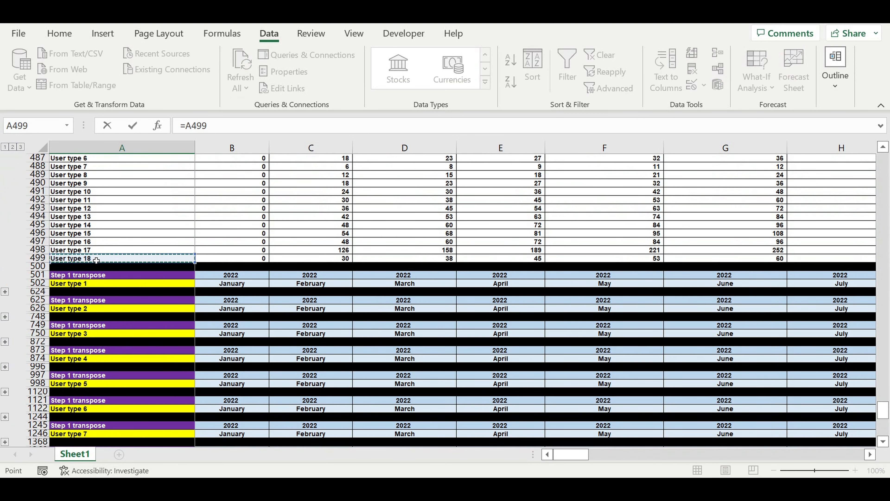
key("Return")
scroll(260, 330, "down", 3)
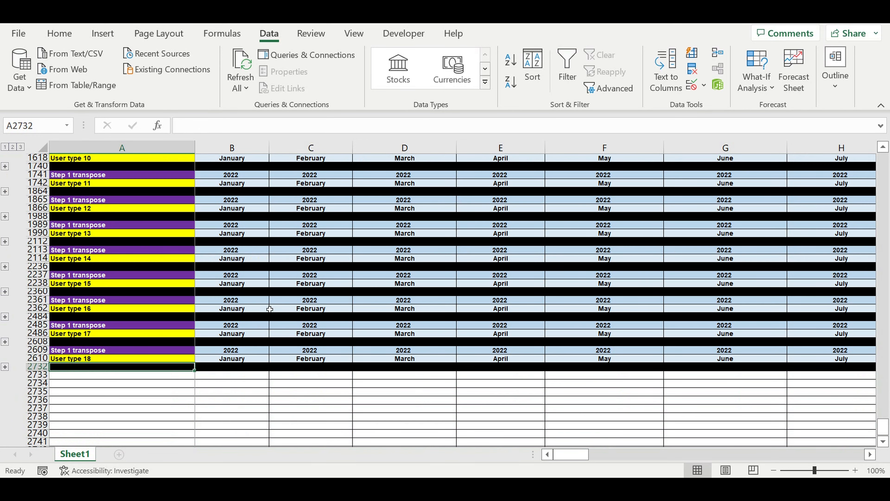
Expand the User type 1 block and inspect which cells the formula in B504 refers to
left_click(261, 293)
scroll(262, 294, "up", 14)
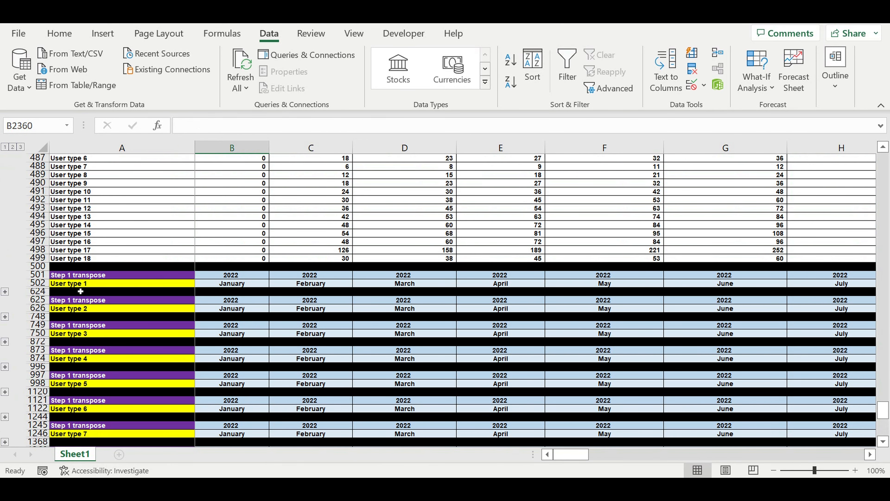
left_click(100, 284)
left_click(232, 284)
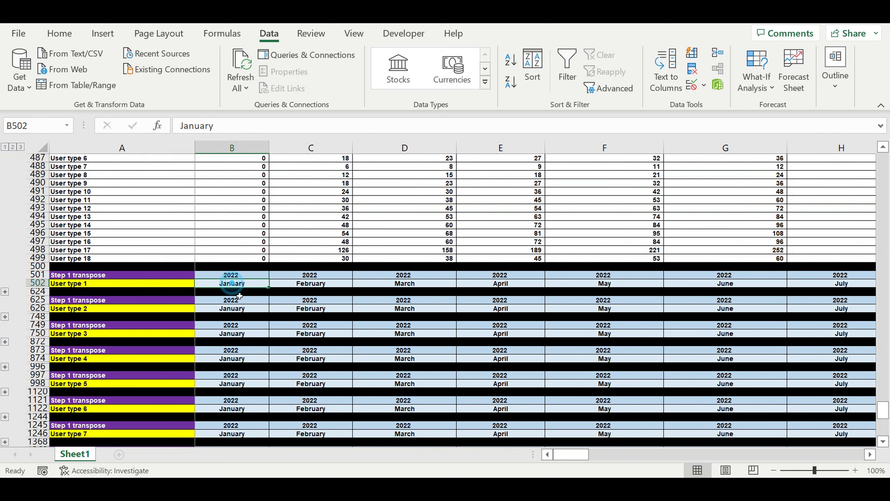
left_click(5, 291)
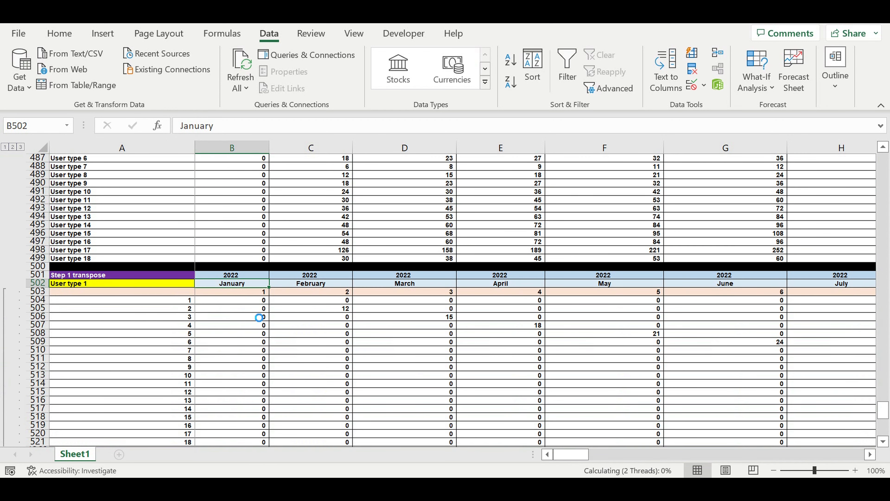
scroll(257, 316, "down", 20)
scroll(261, 297, "up", 20)
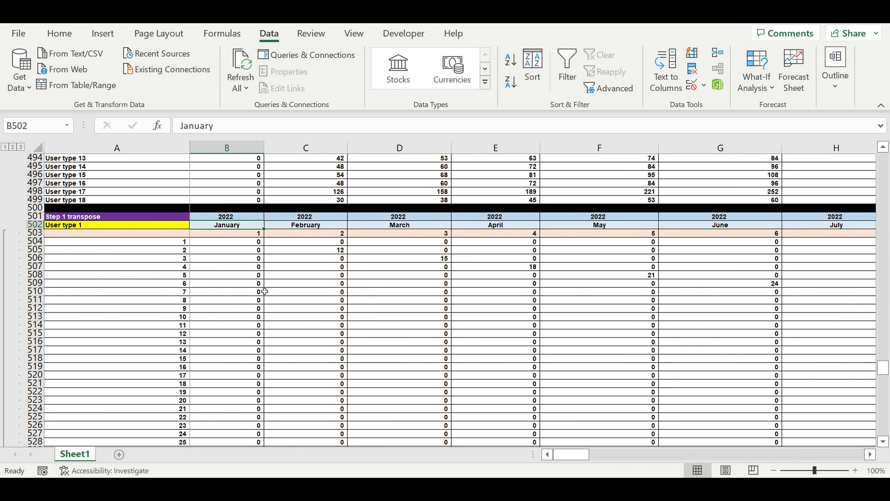
scroll(264, 291, "up", 6)
left_click(238, 394)
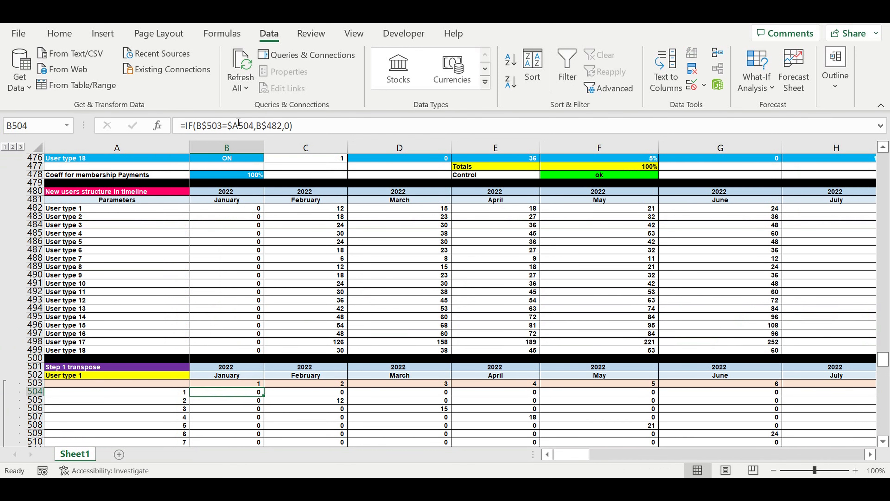
left_click(233, 127)
key("Return")
left_click(324, 386)
left_click(254, 396)
Review the User type 1 block down to month 120 and collapse its row group
scroll(307, 380, "down", 5)
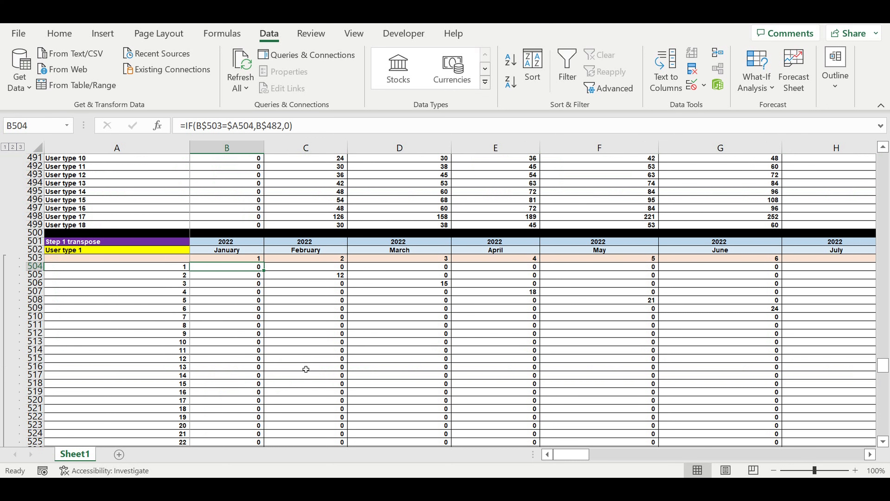
scroll(306, 369, "down", 20)
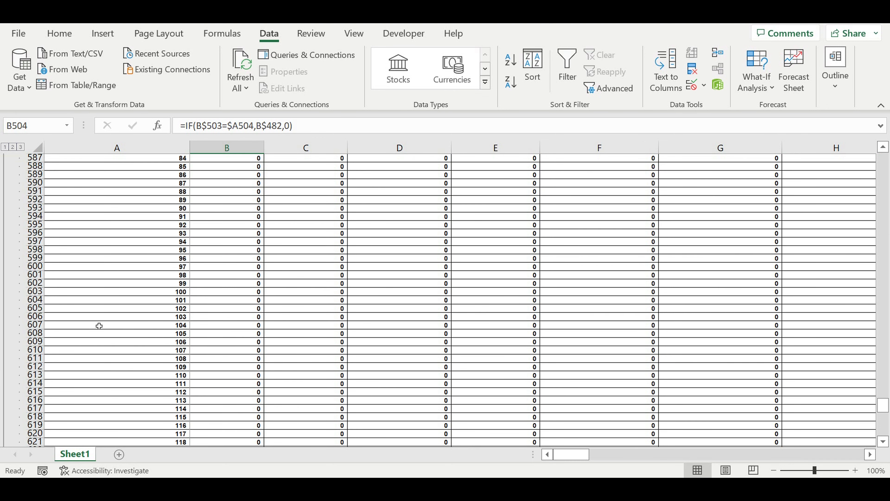
scroll(131, 315, "down", 13)
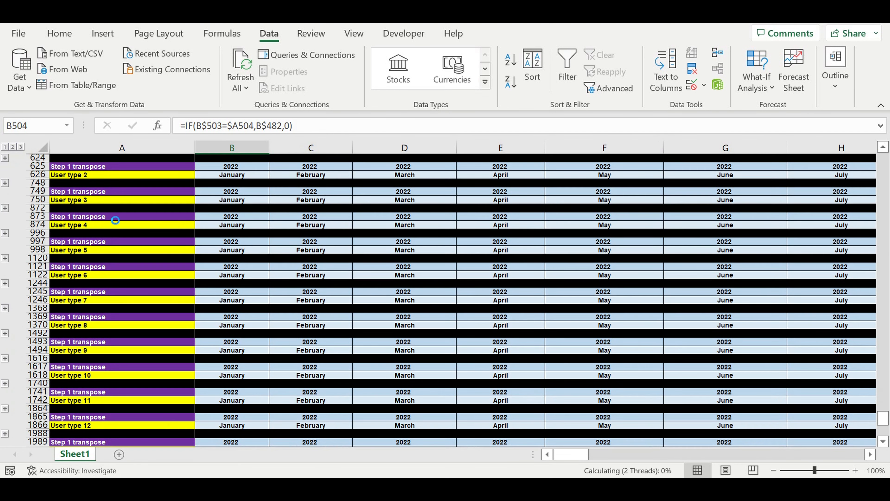
left_click(4, 216)
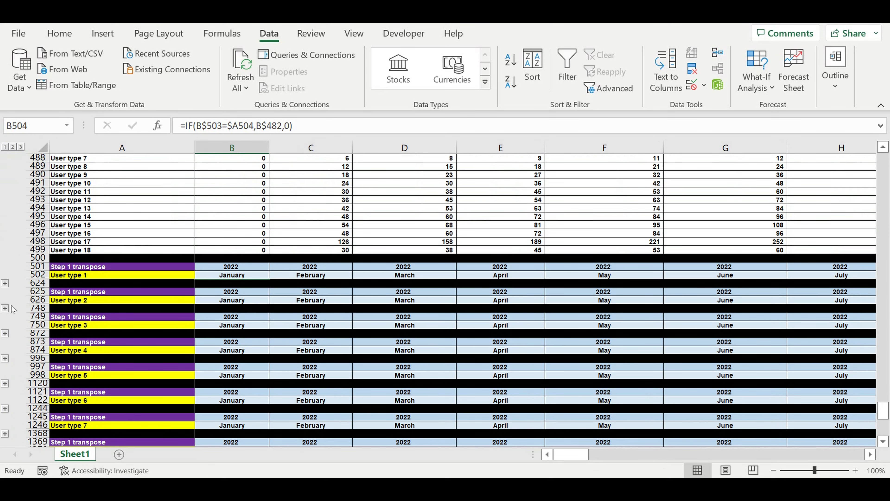
Expand the User type 2 block and repoint B628 to the User type 2 row with =IF(B$503=$A628,B$483,0)
left_click(5, 310)
scroll(276, 291, "down", 20)
scroll(294, 296, "up", 20)
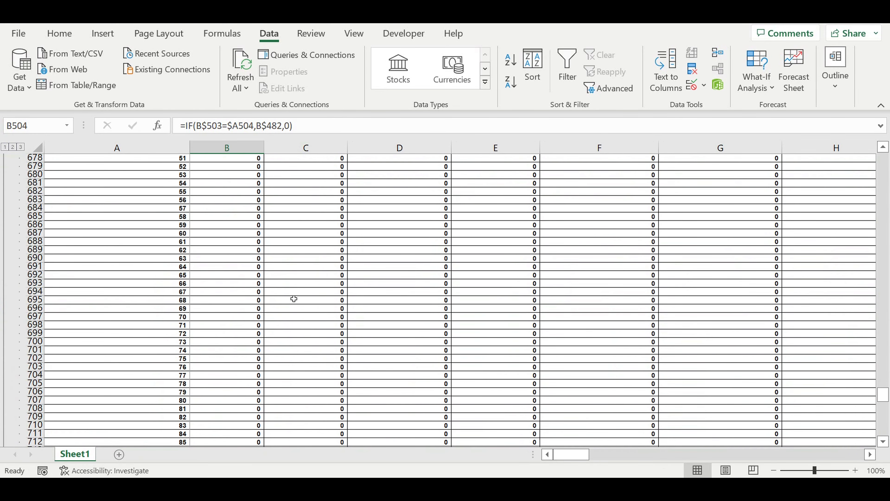
scroll(295, 292, "up", 15)
left_click(242, 371)
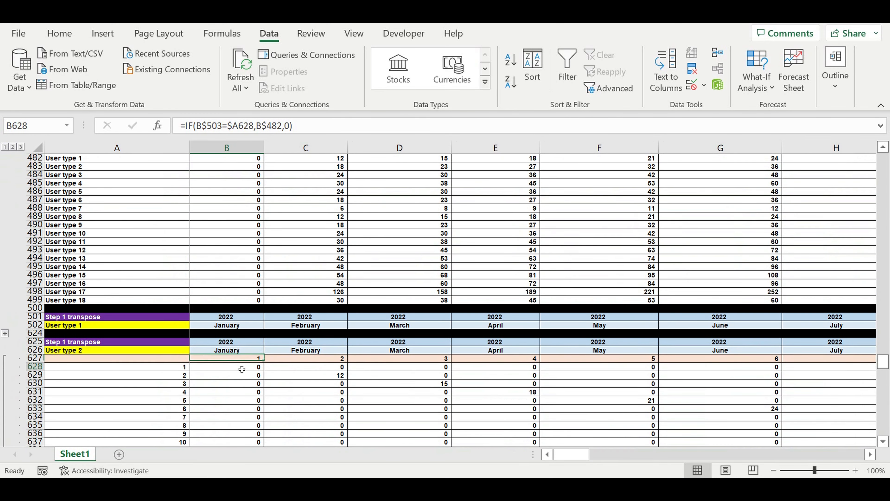
left_click(257, 133)
scroll(241, 275, "up", 6)
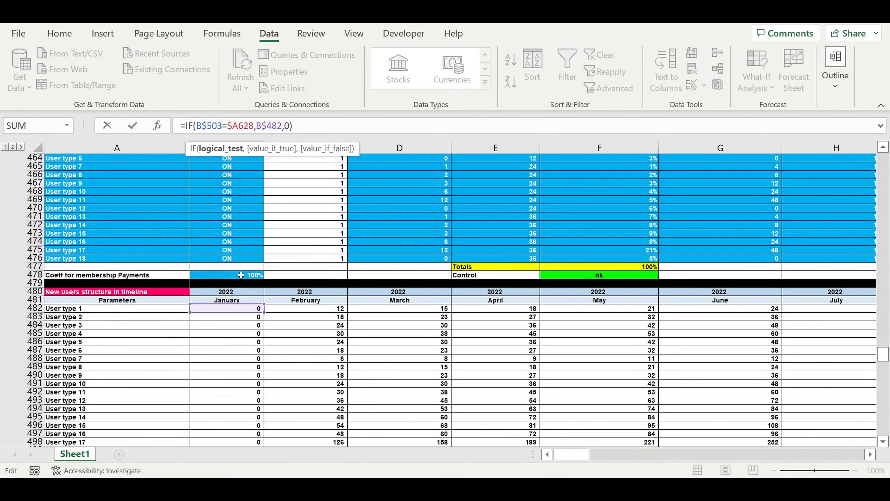
left_click(221, 321)
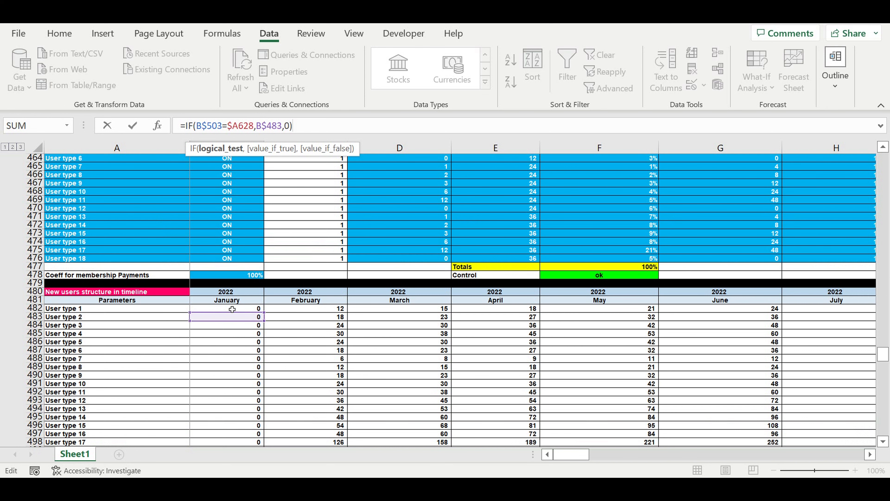
key("Return")
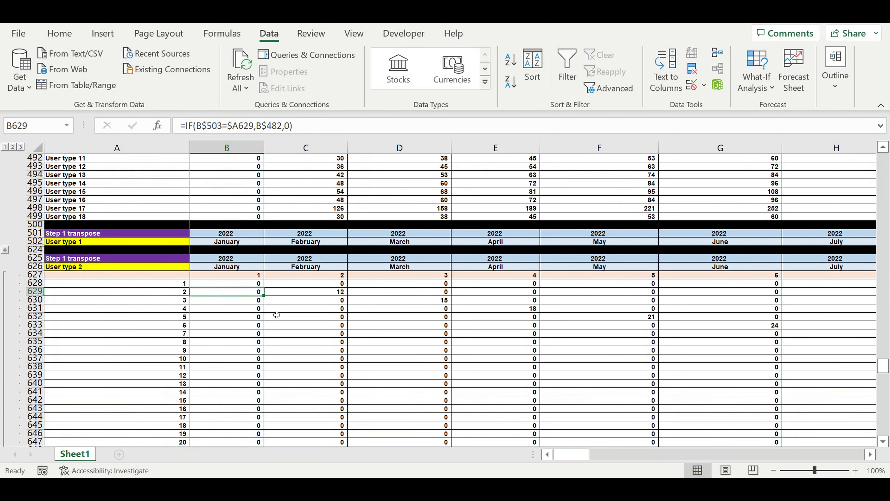
Fill the B628 formula across the User type 2 matrix through DQ747, and collapse the block
left_click(231, 286)
mouse_move(264, 288)
left_mouse_down()
mouse_move(261, 446)
mouse_move(250, 436)
mouse_move(821, 438)
mouse_move(821, 419)
mouse_move(772, 416)
left_mouse_up()
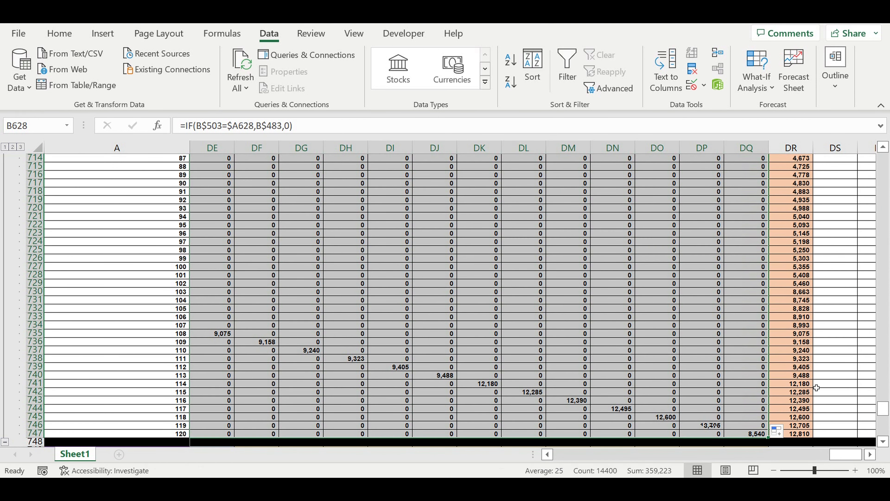
left_click_drag(843, 455, 99, 415)
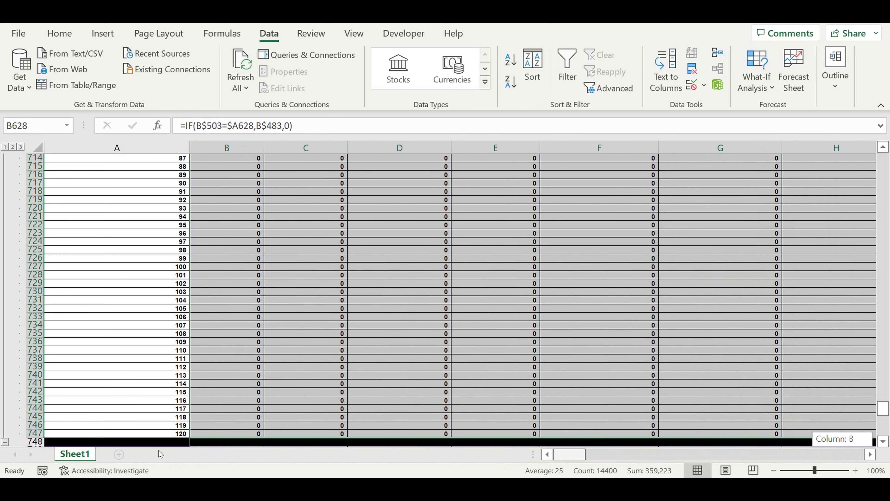
left_click_drag(160, 453, 161, 453)
scroll(67, 397, "down", 3)
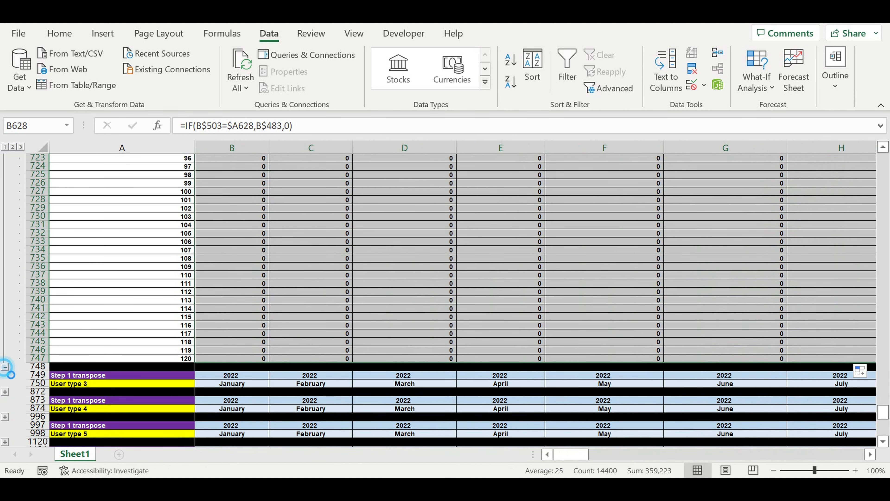
left_click(5, 367)
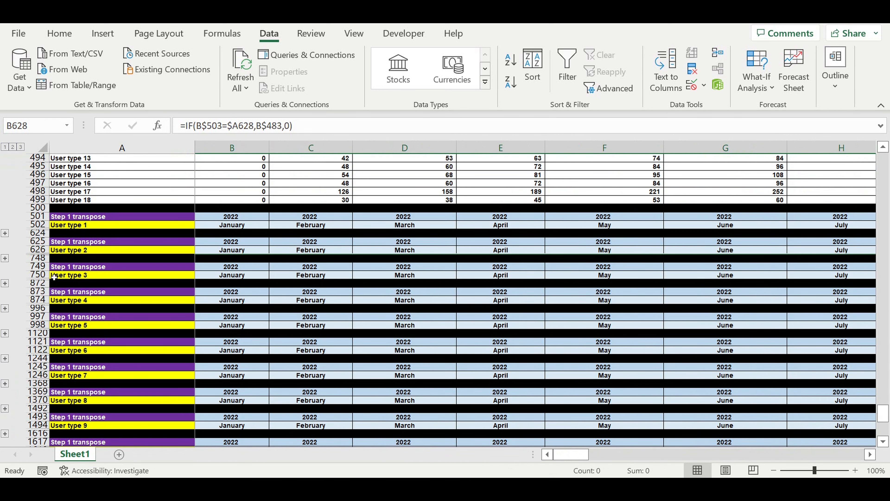
Expand the User type 3 block and repoint B752 to the User type 3 row with =IF(B$503=$A752,B$484,0)
left_click(5, 283)
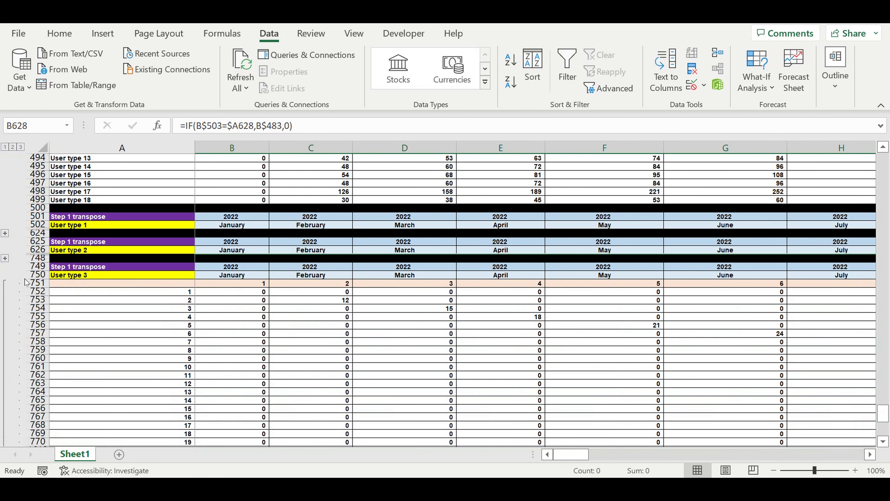
scroll(207, 261, "down", 20)
scroll(207, 299, "up", 20)
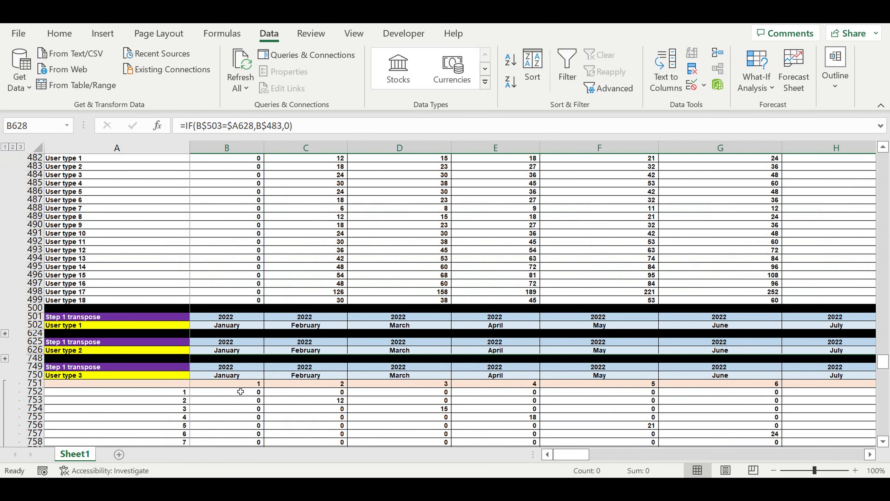
left_click(230, 384)
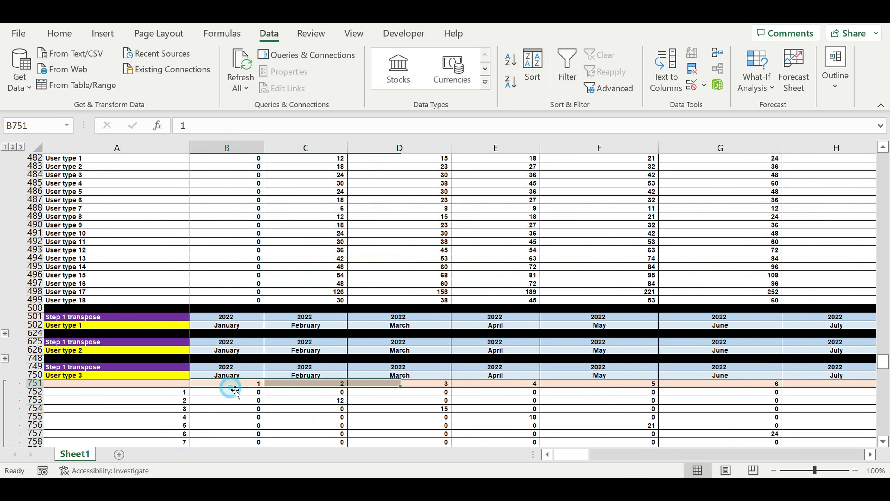
left_click(231, 392)
left_click(255, 127)
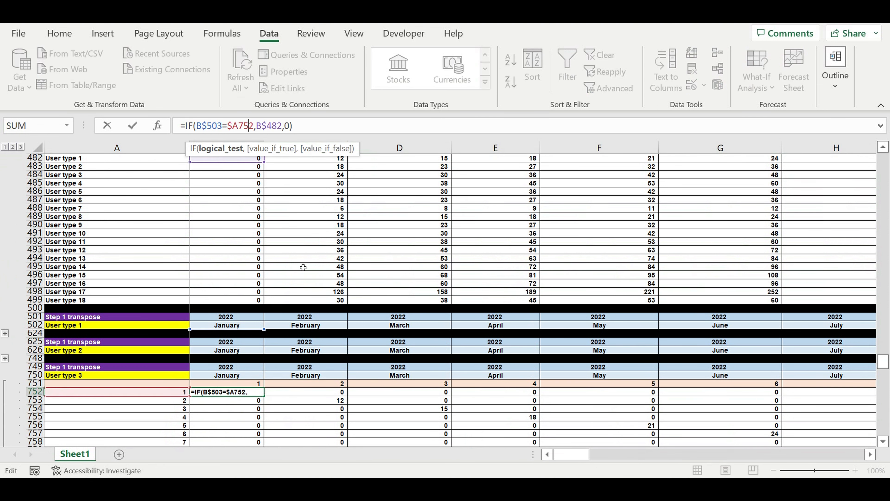
scroll(273, 248, "up", 6)
left_click_drag(224, 312, 232, 329)
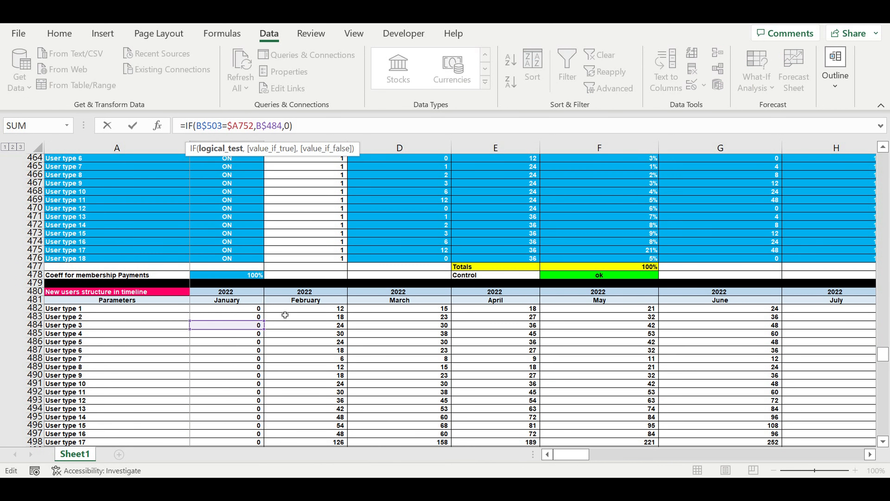
key("Return")
Fill the B752 formula across the User type 3 matrix through DQ871
scroll(321, 337, "down", 10)
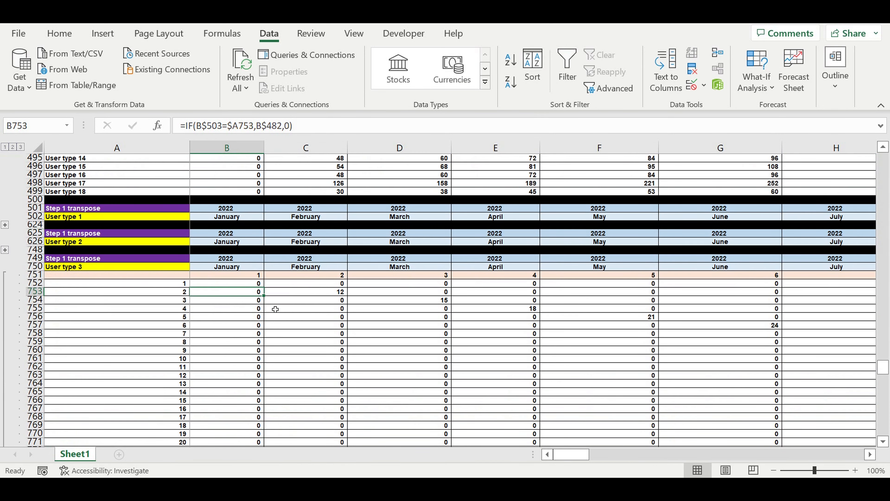
left_click(240, 284)
left_click_drag(264, 287, 769, 400)
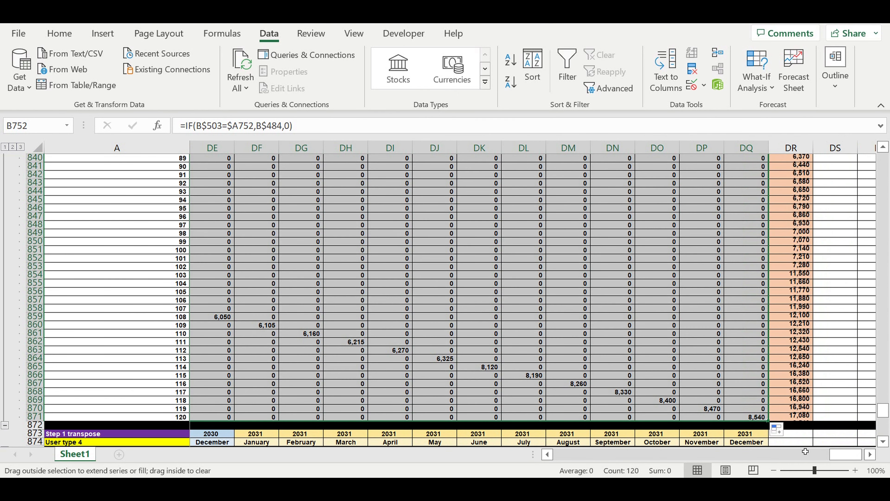
left_click_drag(845, 454, 460, 454)
scroll(150, 342, "down", 5)
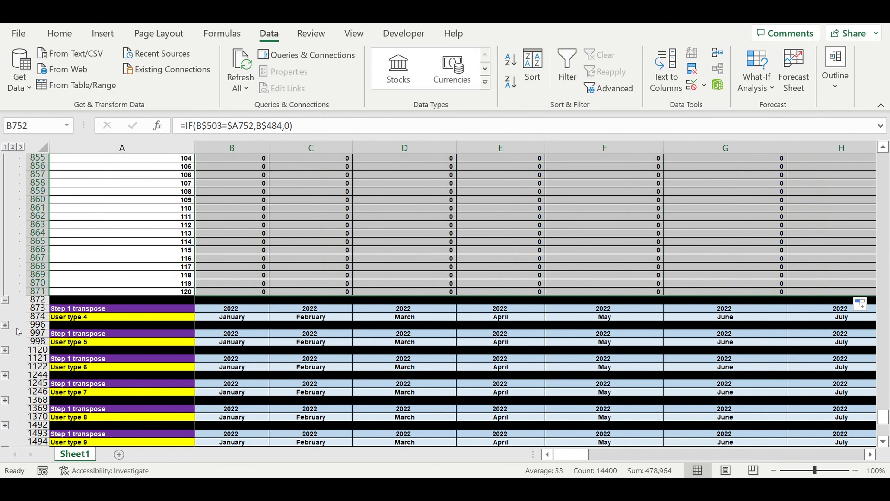
Expand the User type 4 block's row group and collapse the User type 3 block
left_click(5, 325)
scroll(192, 280, "down", 20)
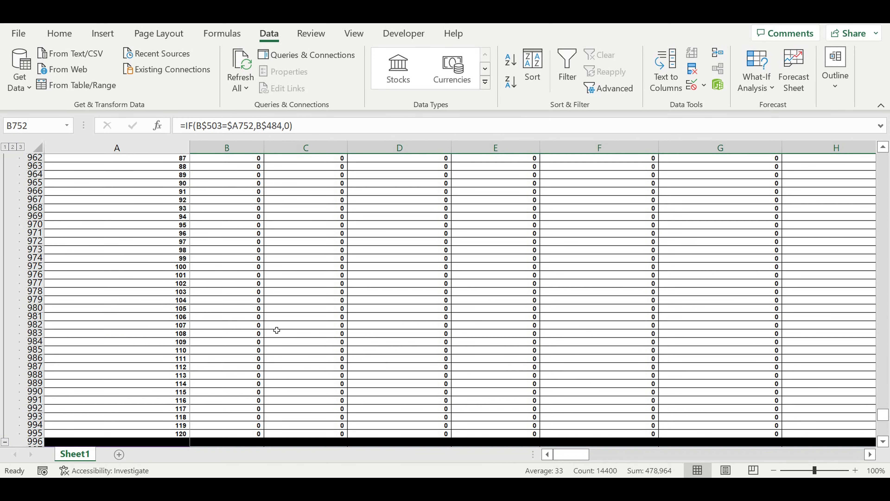
scroll(192, 280, "up", 20)
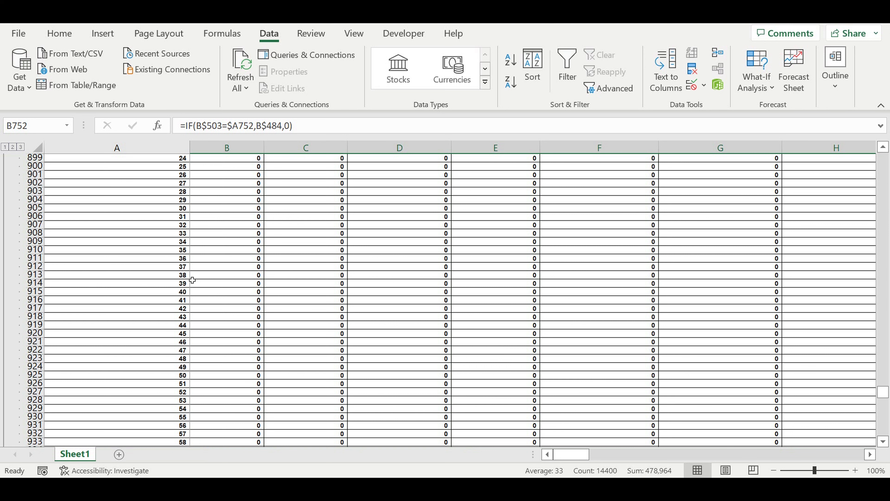
scroll(193, 279, "up", 4)
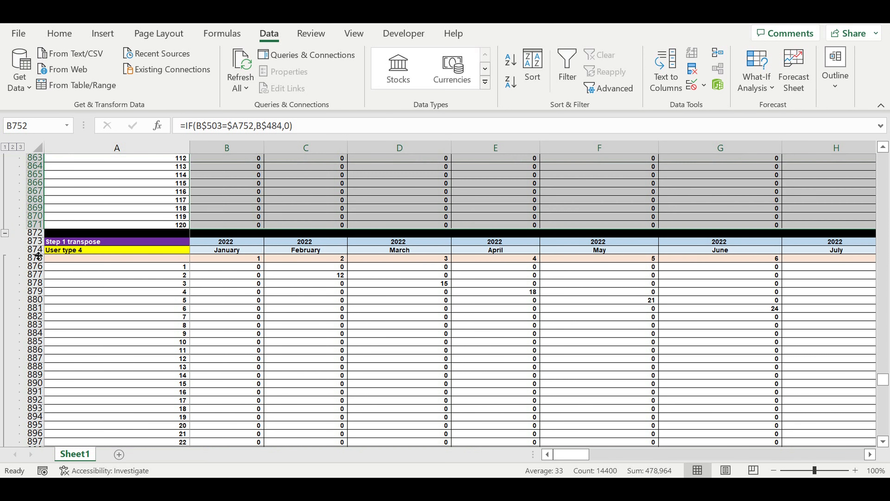
left_click(5, 233)
Repoint B876 in the User type 4 block to the User type 4 row with =IF(B$503=$A876,B$485,0)
scroll(209, 265, "up", 5)
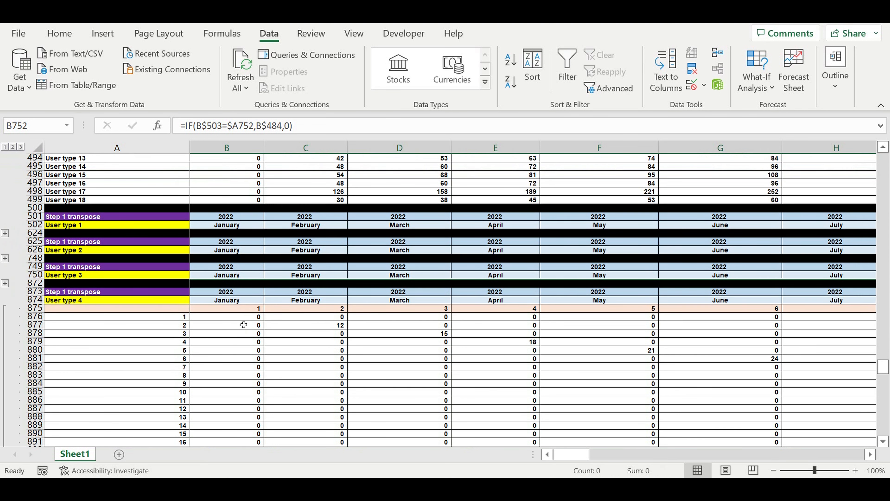
left_click(235, 317)
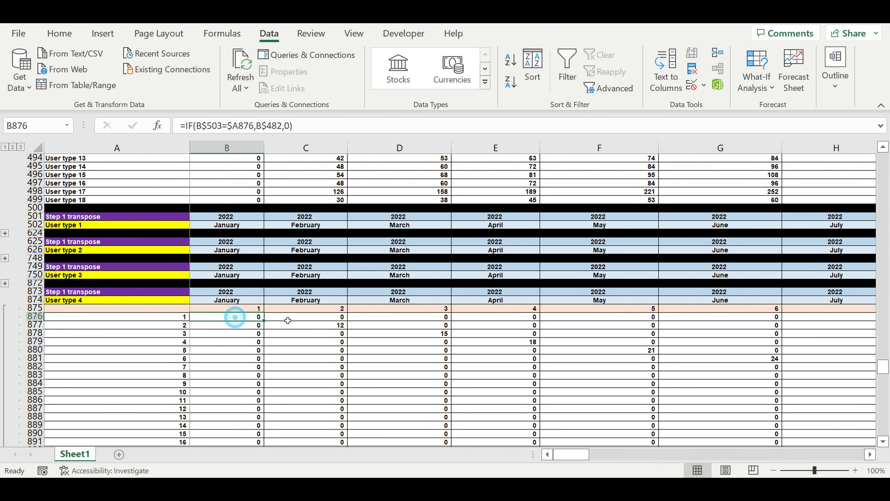
left_click(236, 131)
scroll(279, 265, "up", 5)
scroll(291, 280, "up", 3)
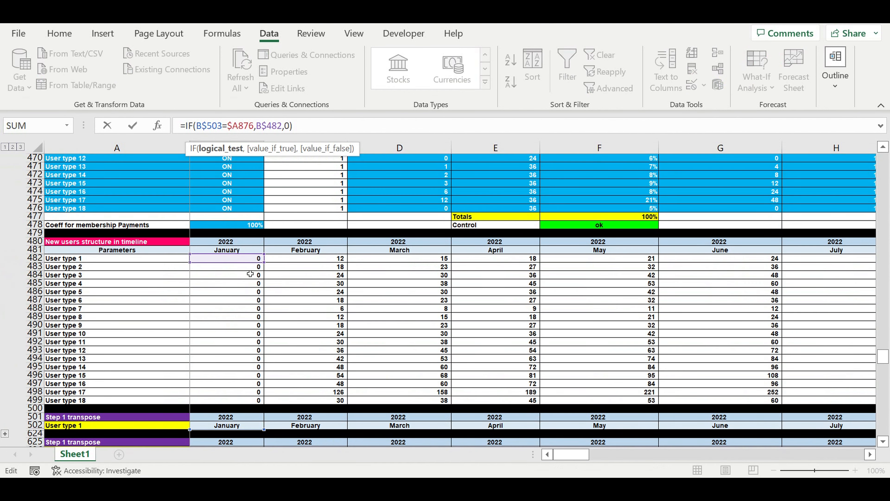
left_click(215, 285)
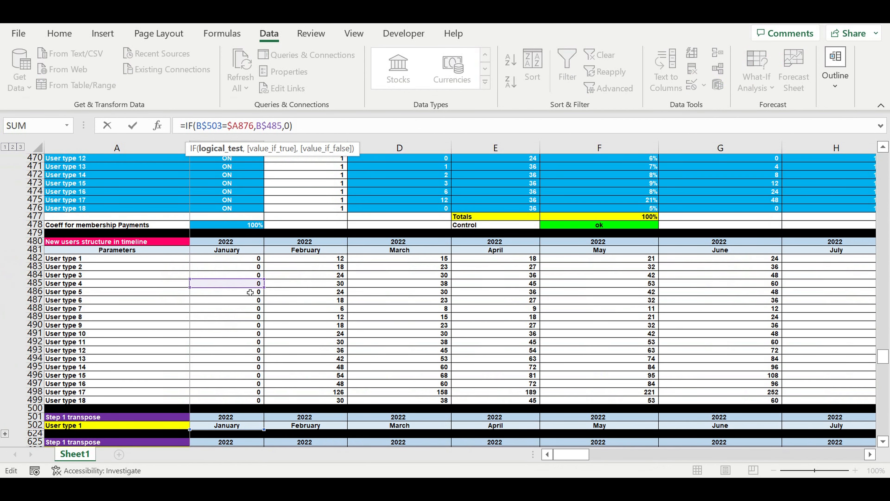
key("Return")
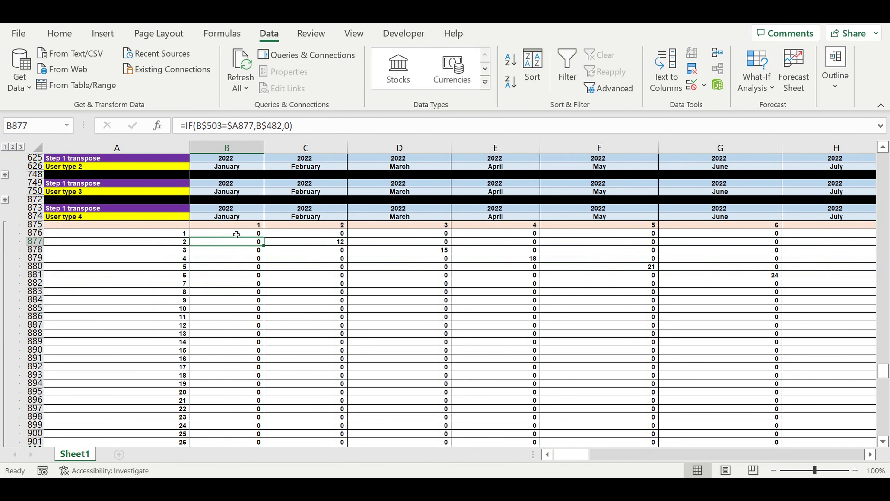
Fill the B876 formula across the User type 4 matrix through DQ995, and collapse the block
left_click(236, 233)
mouse_move(263, 237)
left_mouse_down()
mouse_move(261, 444)
mouse_move(249, 425)
mouse_move(247, 437)
mouse_move(814, 435)
mouse_move(800, 435)
mouse_move(802, 386)
mouse_move(788, 372)
left_mouse_up()
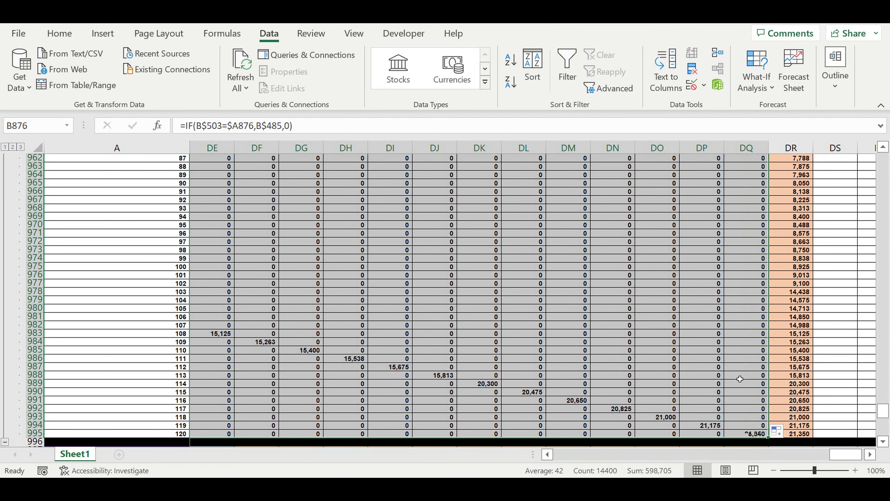
left_click_drag(841, 456, 813, 455)
scroll(58, 402, "down", 3)
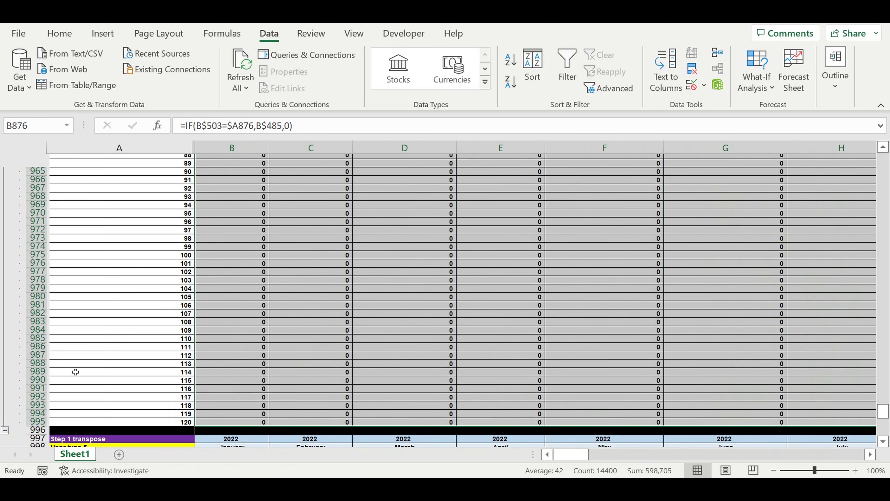
left_click(4, 367)
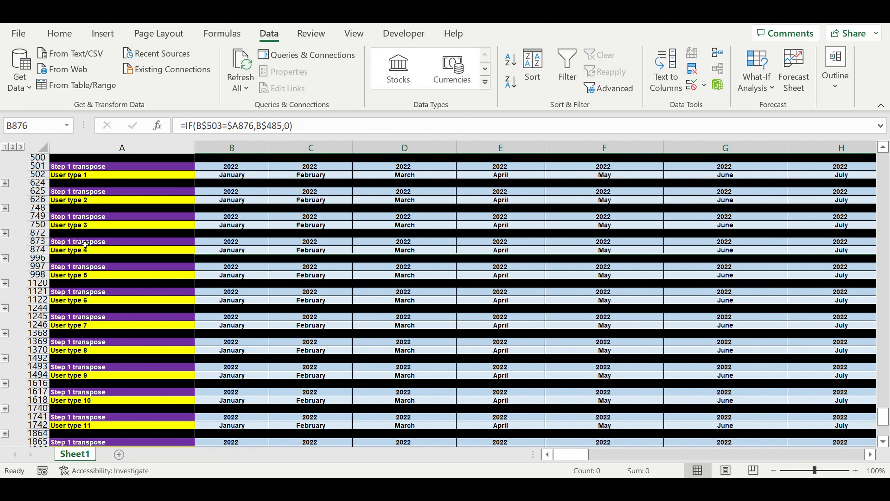
Expand the User type 5 block and repoint B1000 to the User type 5 row with =IF(B$503=$A1000,B$486,0)
left_click(6, 283)
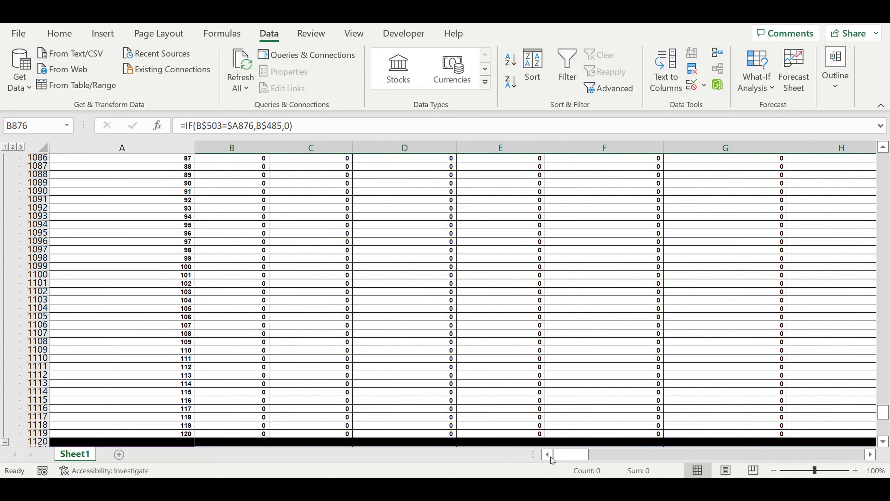
left_click(569, 457)
scroll(418, 340, "up", 20)
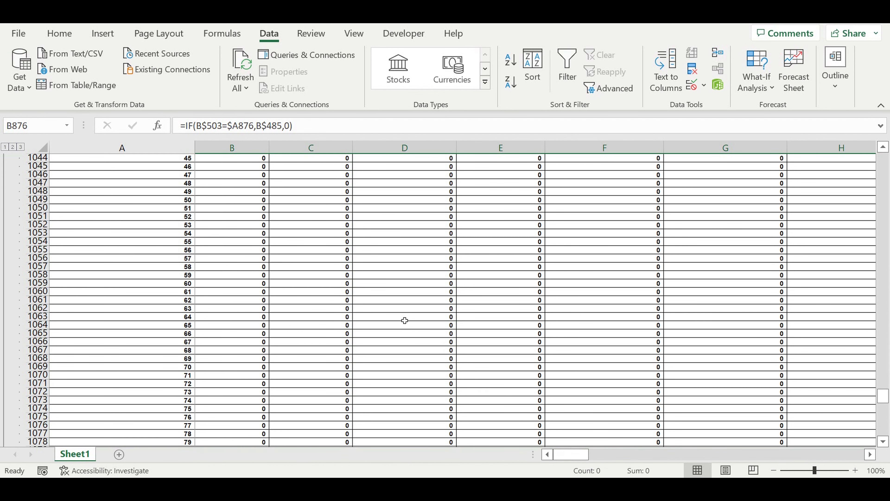
left_click(232, 370)
left_click(304, 125)
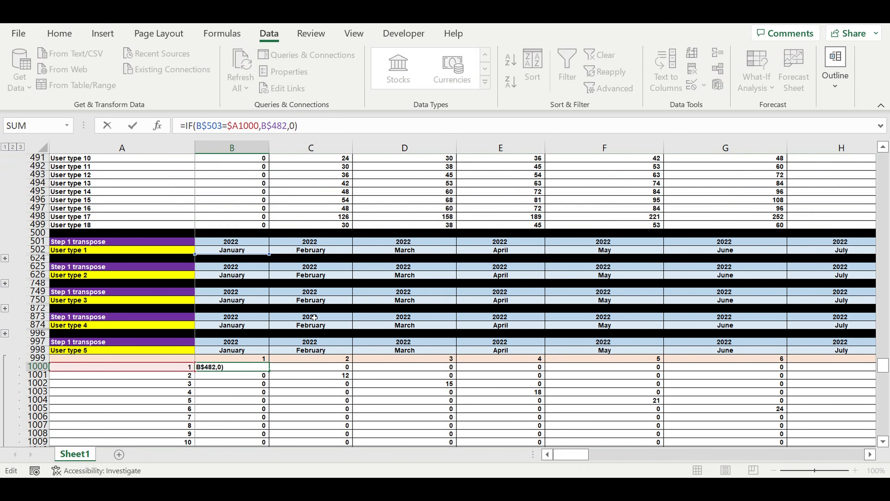
scroll(314, 308, "up", 6)
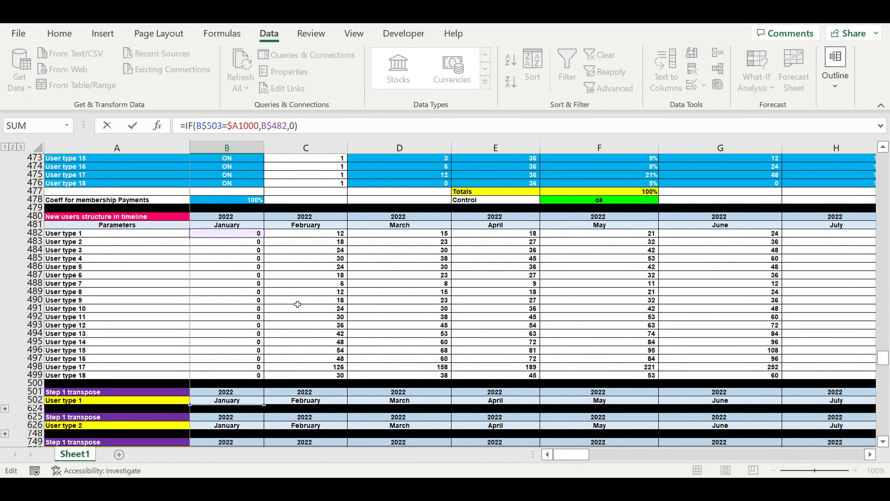
left_click_drag(220, 239, 215, 268)
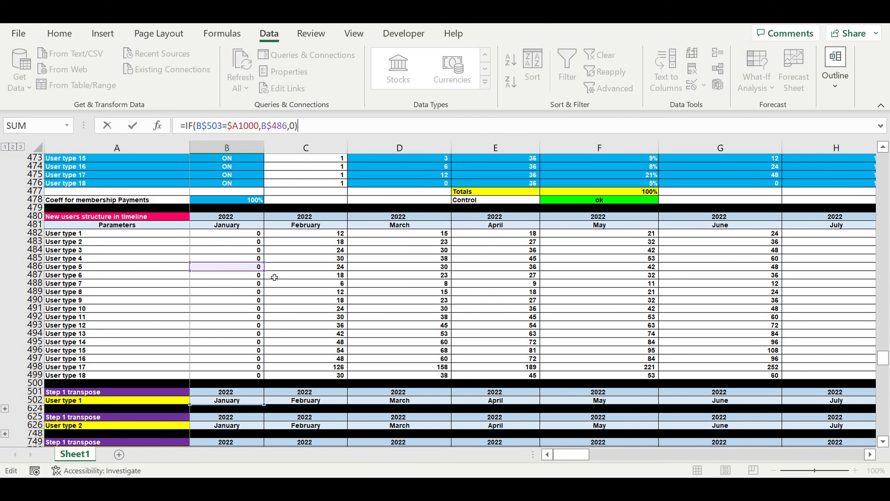
key("Return")
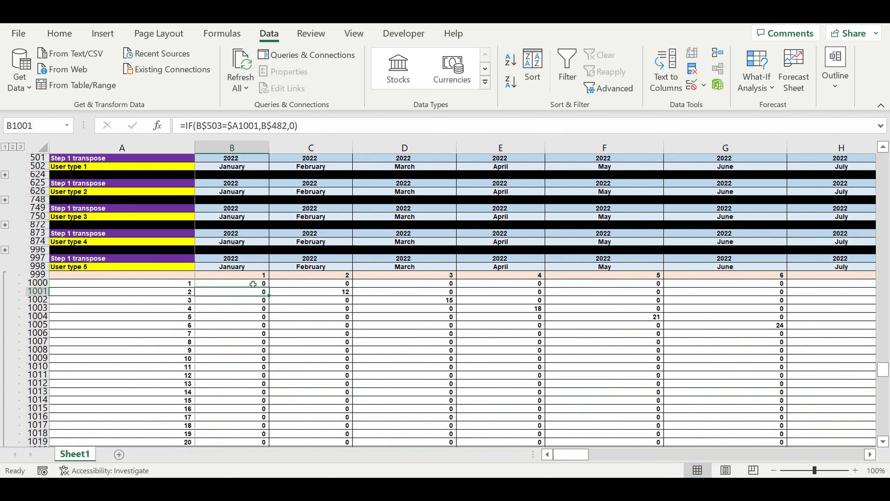
Fill the B1000 formula across the User type 5 matrix through DQ1119, and collapse the block
left_click(254, 284)
left_click_drag(272, 291, 878, 433)
left_click_drag(888, 468, 828, 456)
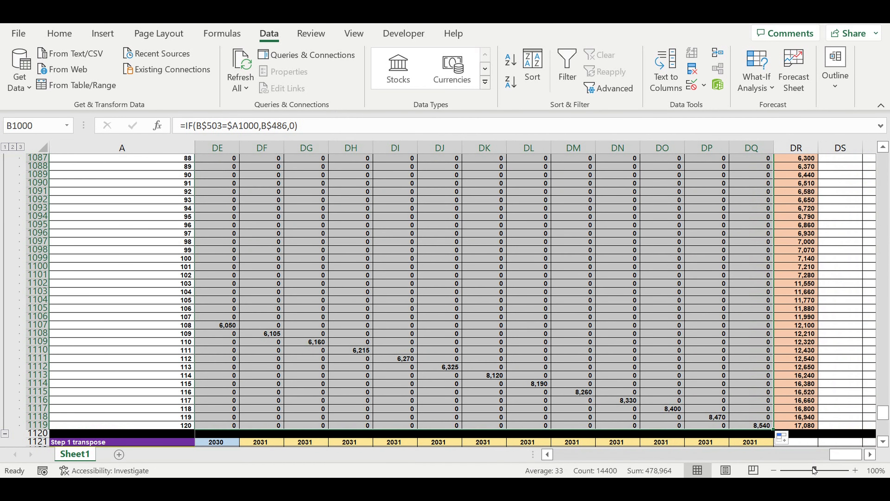
left_click(843, 455)
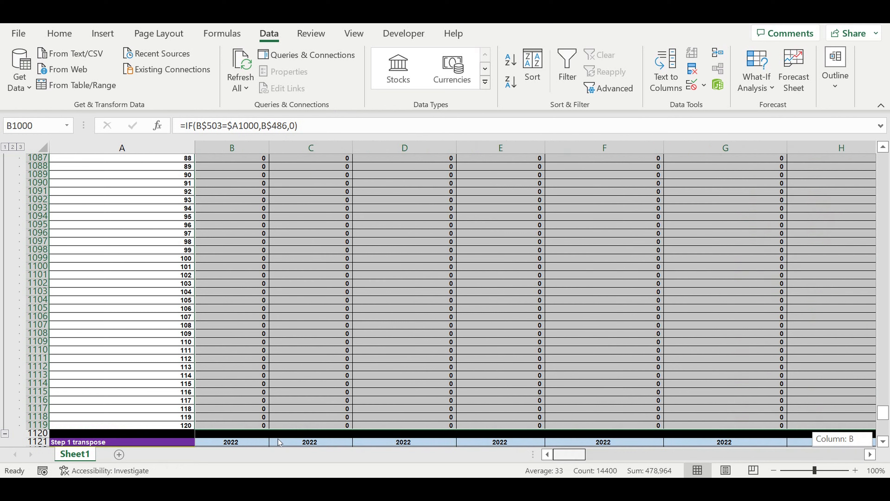
scroll(180, 342, "down", 3)
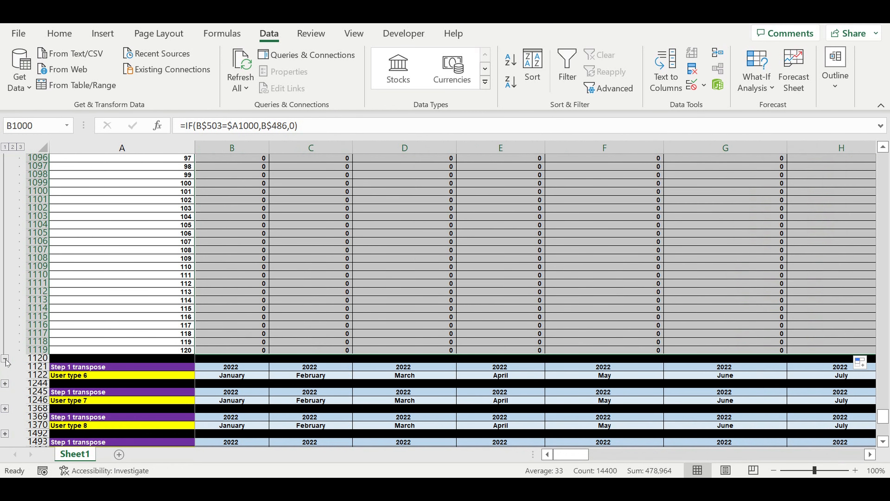
left_click(6, 359)
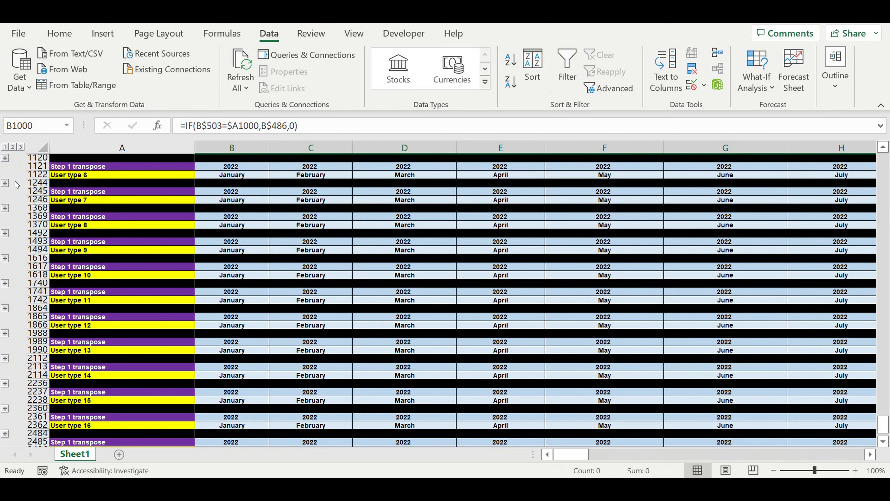
Expand the User type 6 block and repoint B1124 to the User type 6 row with =IF(B$503=$A1124,B$487,0)
left_click(5, 183)
scroll(306, 285, "down", 20)
scroll(306, 285, "up", 6)
scroll(306, 288, "up", 15)
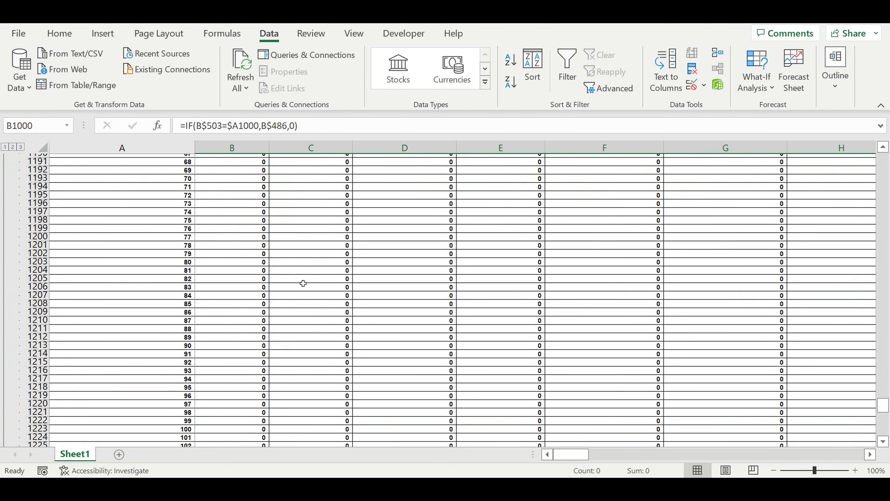
scroll(300, 285, "up", 9)
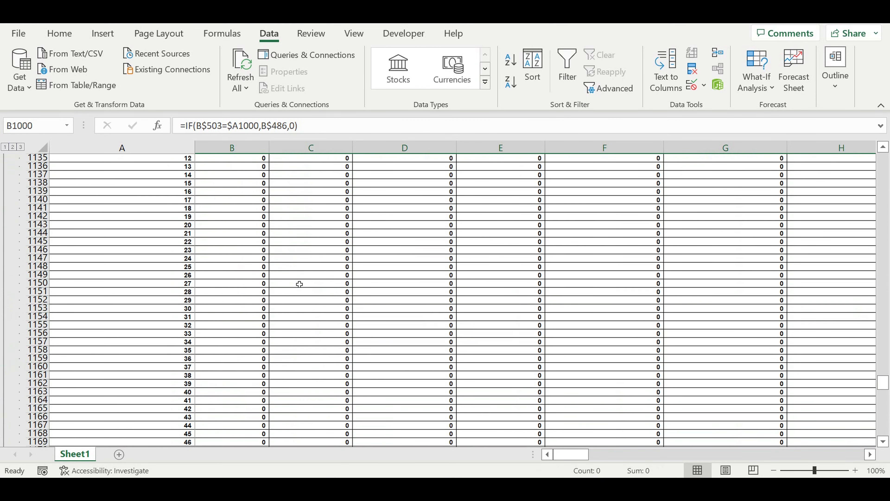
scroll(302, 289, "up", 4)
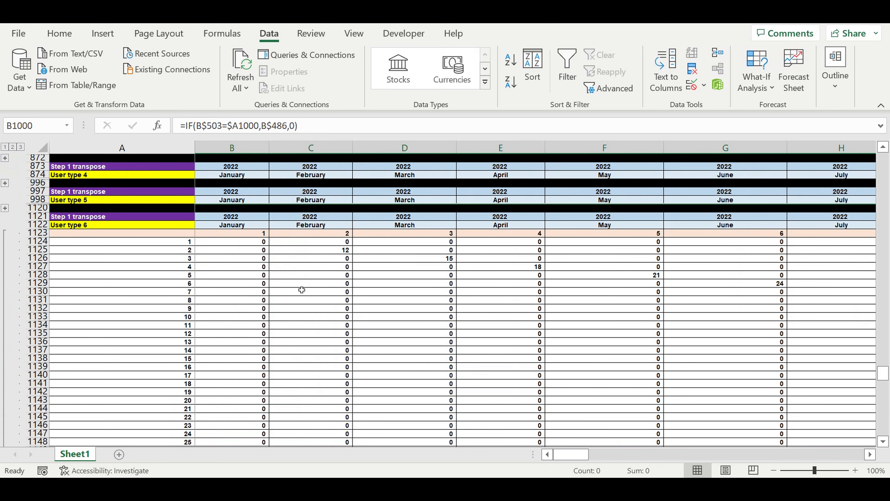
left_click(244, 292)
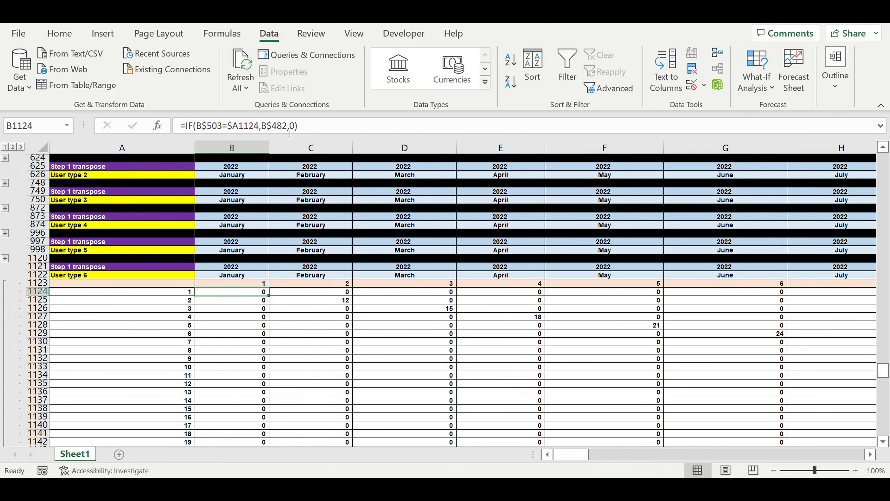
left_click(289, 126)
scroll(285, 281, "up", 5)
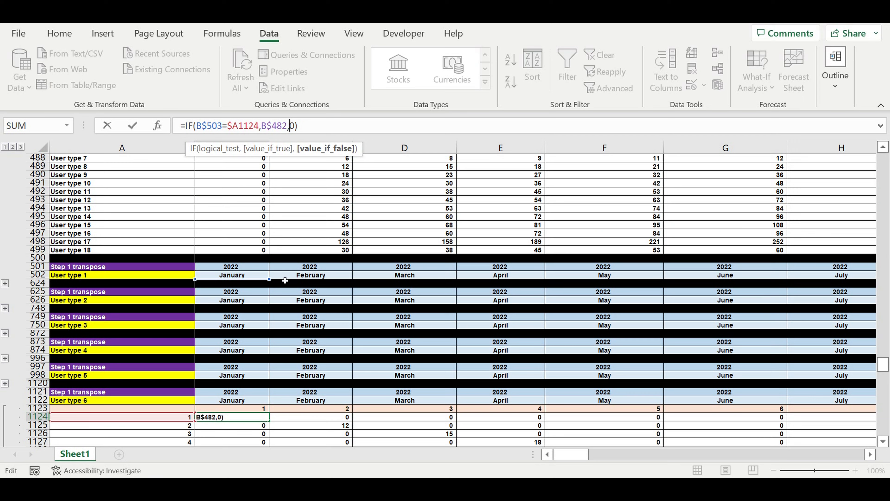
scroll(285, 280, "up", 3)
left_click_drag(232, 192, 287, 232)
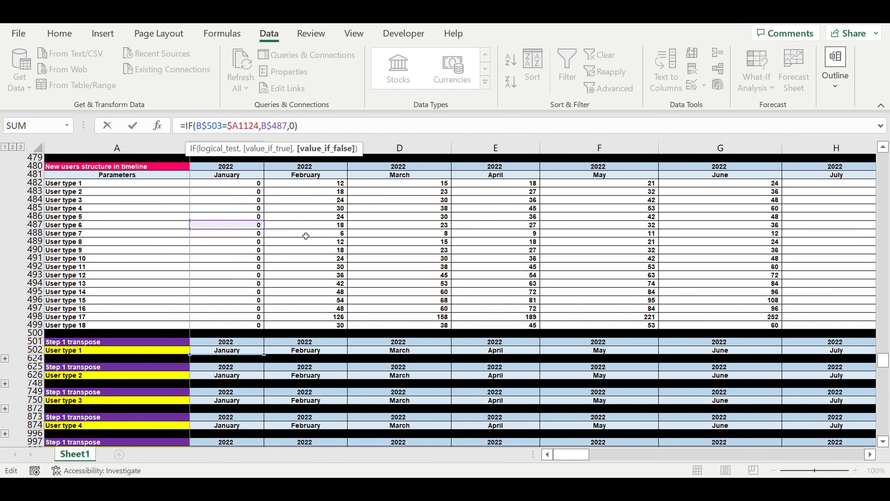
key("Return")
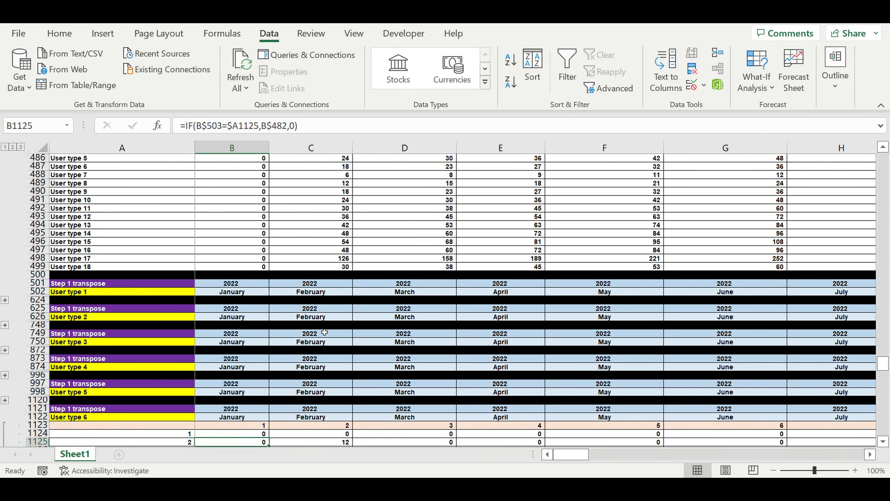
Fill the B1124 formula across the User type 6 matrix through DQ1243, and collapse the block
scroll(298, 288, "down", 6)
left_click(246, 286)
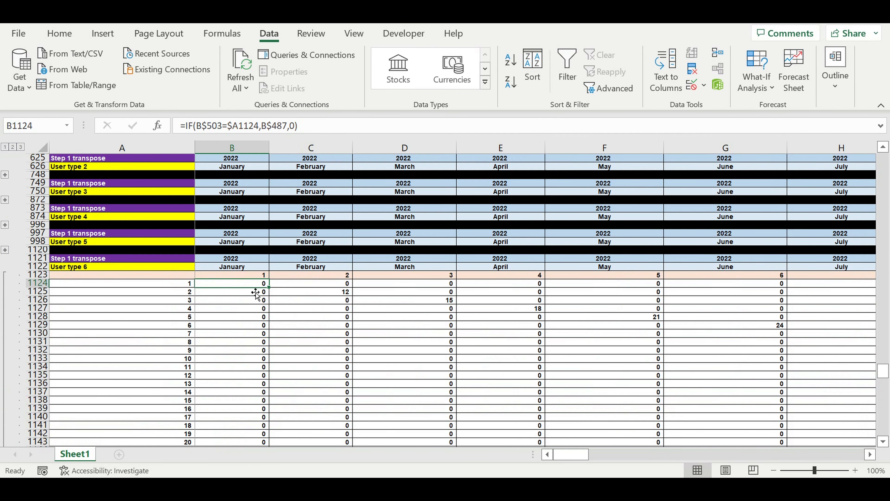
mouse_move(273, 291)
left_mouse_down()
mouse_move(268, 445)
mouse_move(266, 409)
mouse_move(260, 436)
mouse_move(865, 427)
mouse_move(770, 396)
mouse_move(787, 390)
left_mouse_up()
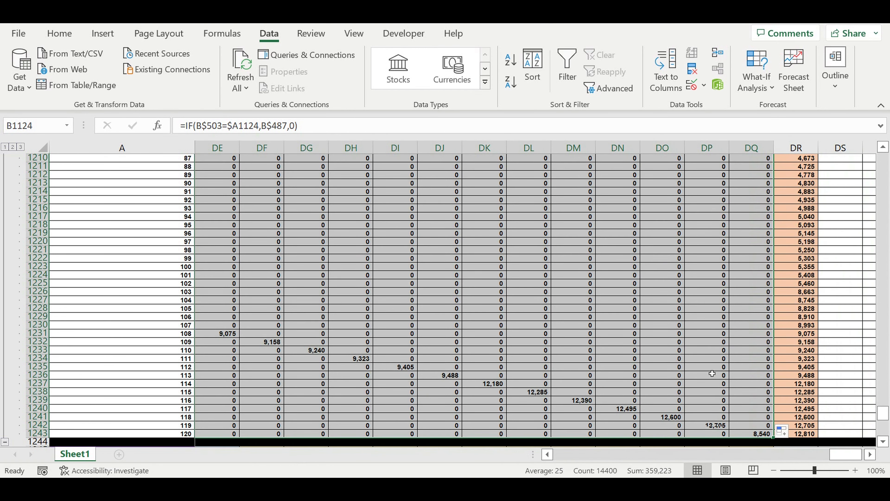
left_click(704, 362)
left_click_drag(852, 455, 59, 393)
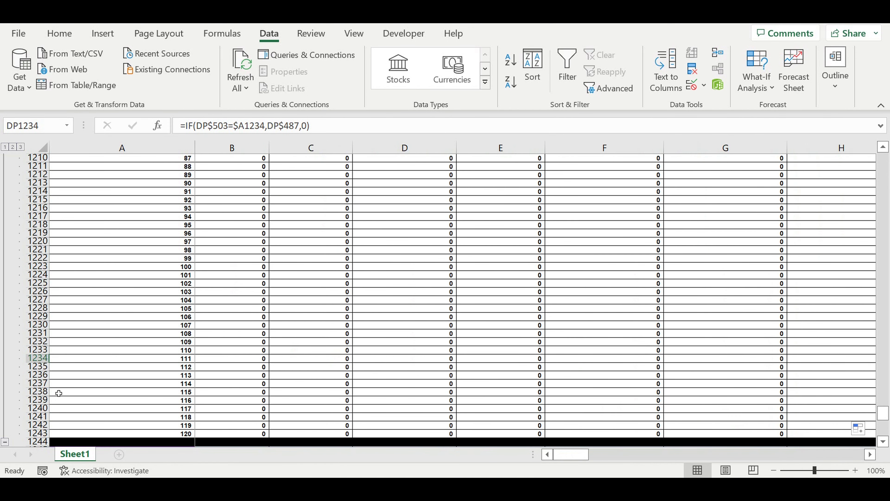
scroll(5, 341, "down", 4)
left_click(5, 341)
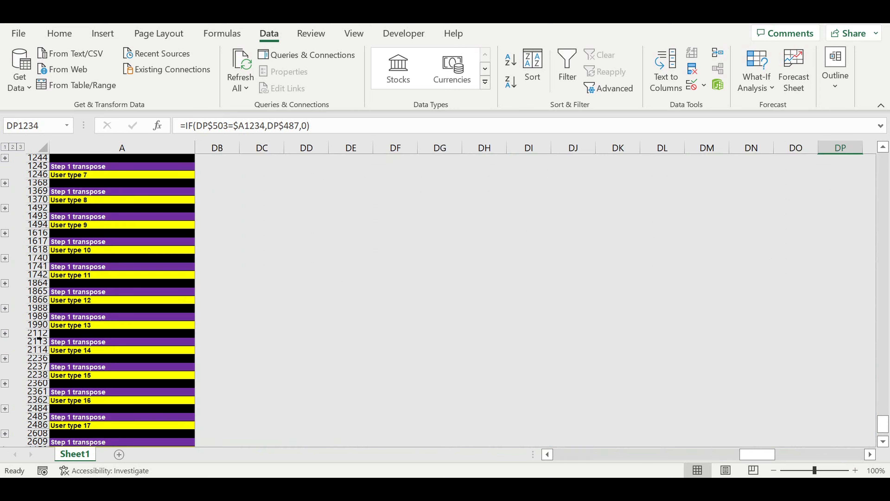
Expand the User type 7 block and repoint B1248 to the User type 7 row with =IF(B$503=$A1248,B$488,0)
scroll(119, 226, "up", 2)
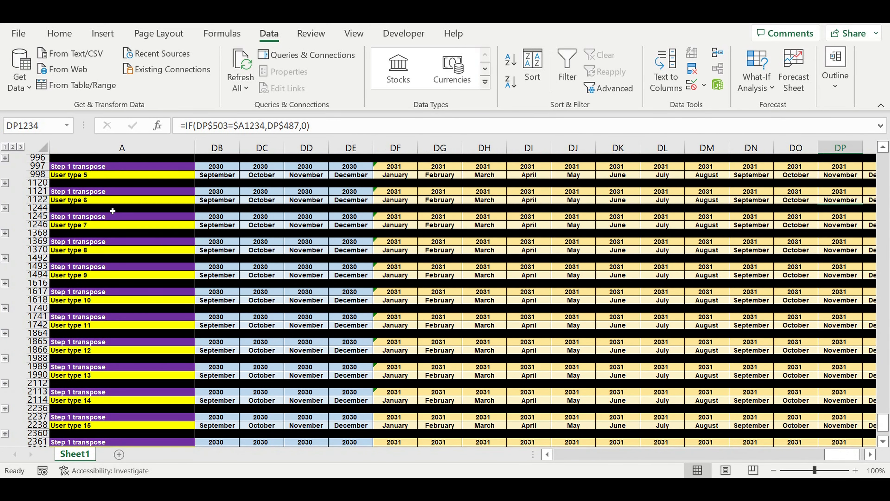
left_click(5, 233)
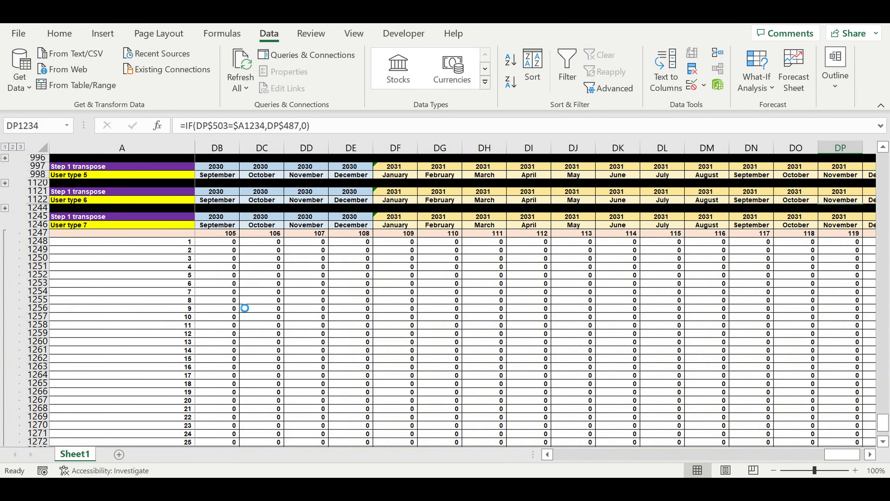
scroll(431, 286, "down", 20)
scroll(432, 284, "up", 20)
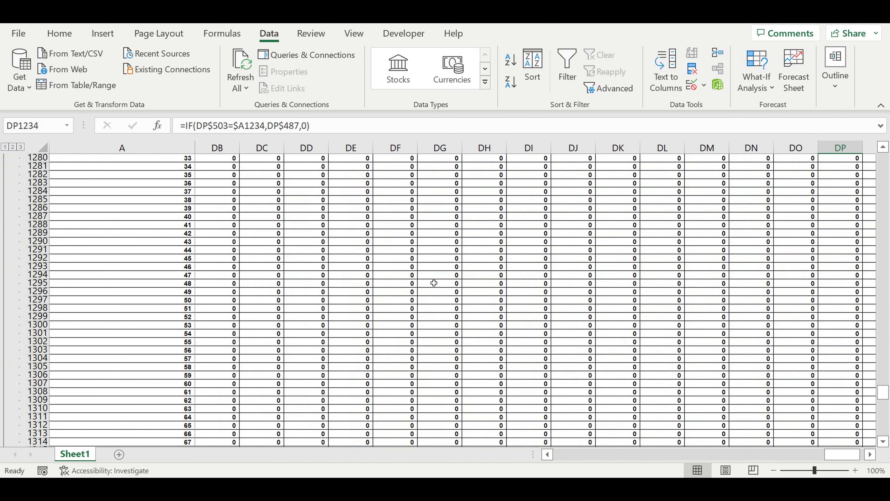
scroll(432, 280, "up", 8)
left_click_drag(842, 455, 218, 294)
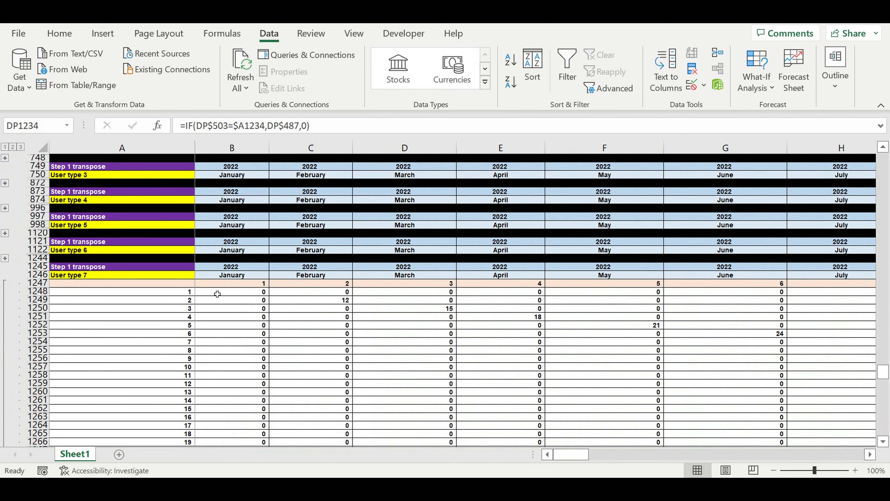
left_click(218, 293)
left_click(316, 128)
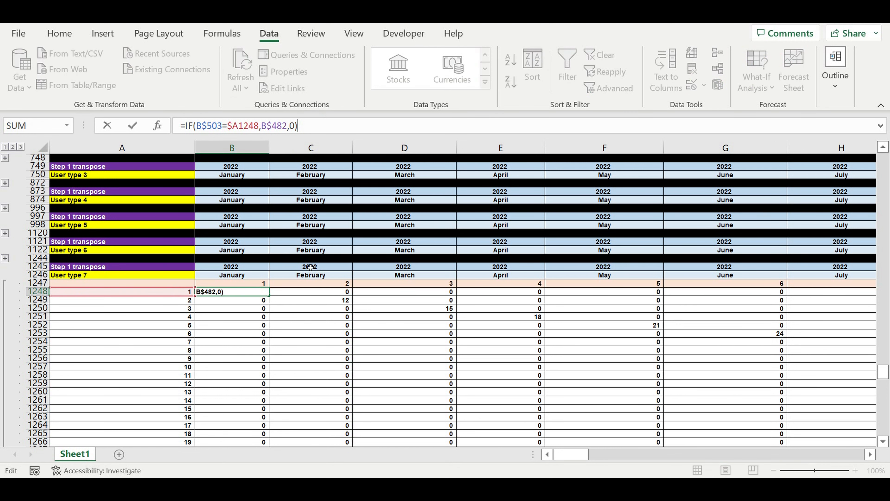
scroll(282, 295, "up", 10)
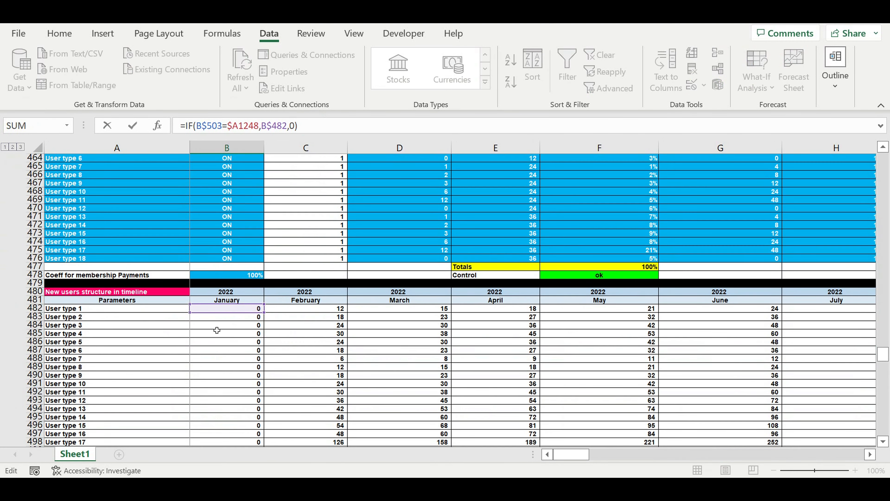
left_click(202, 361)
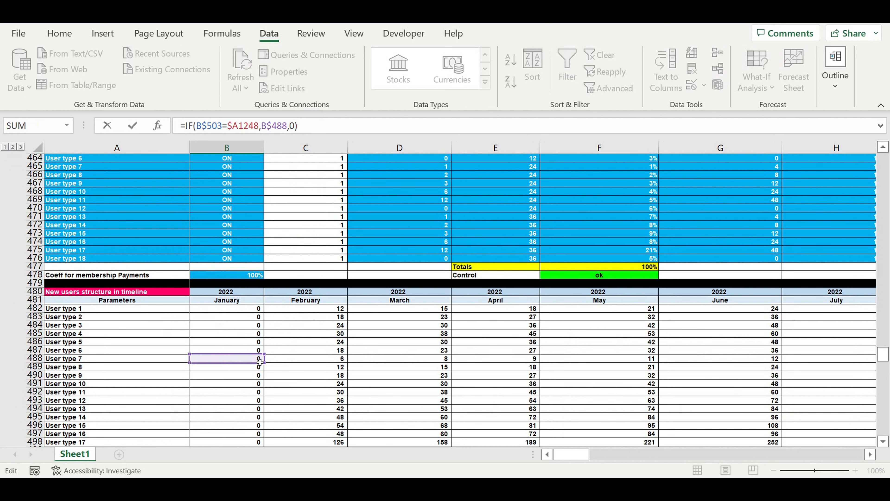
key("Return")
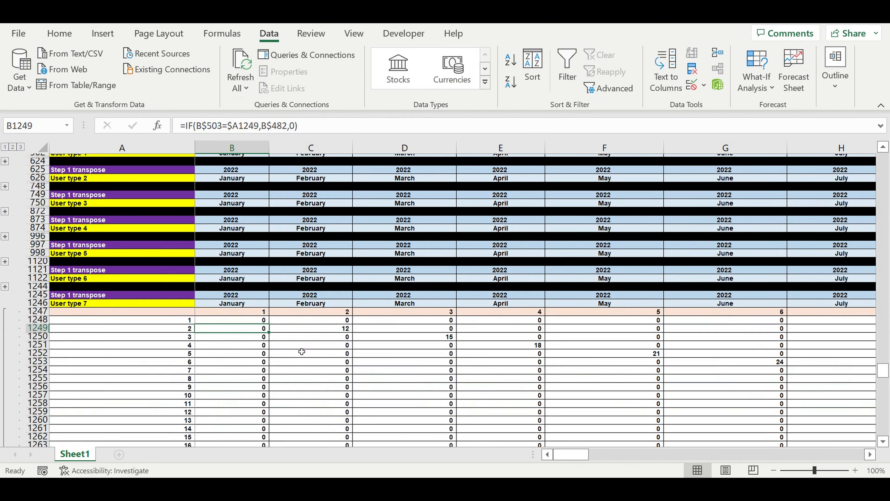
Fill the B1248 formula across the User type 7 matrix through DQ1367, and collapse the block
scroll(301, 352, "down", 1)
left_click(242, 309)
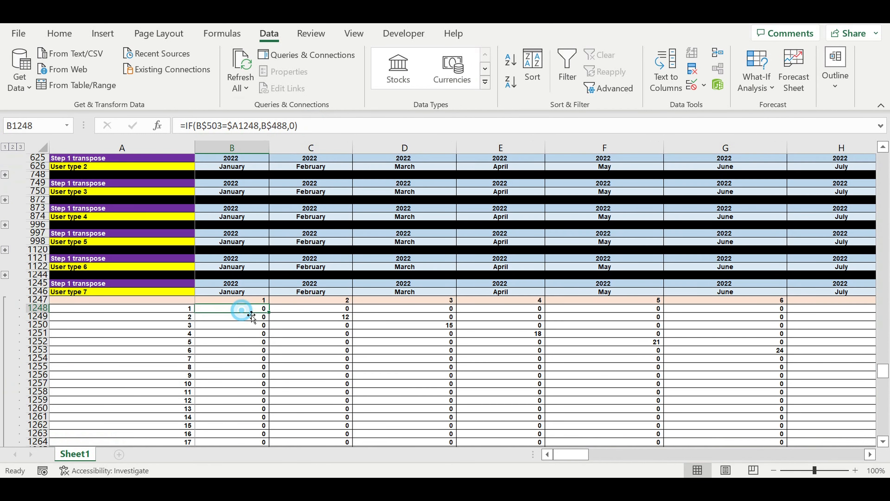
mouse_move(268, 312)
left_mouse_down()
mouse_move(268, 443)
mouse_move(269, 406)
mouse_move(265, 439)
mouse_move(869, 439)
mouse_move(778, 439)
mouse_move(818, 438)
mouse_move(795, 453)
mouse_move(812, 392)
mouse_move(781, 388)
mouse_move(818, 376)
mouse_move(810, 364)
left_mouse_up()
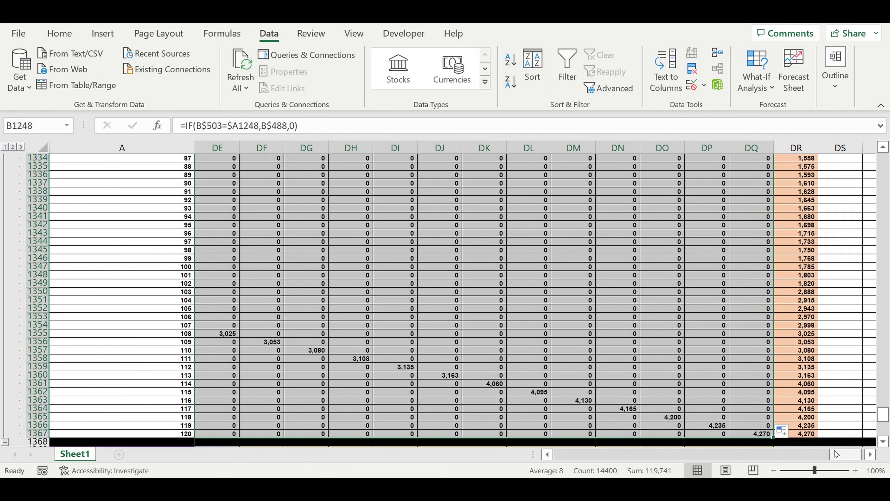
left_click_drag(840, 456, 459, 449)
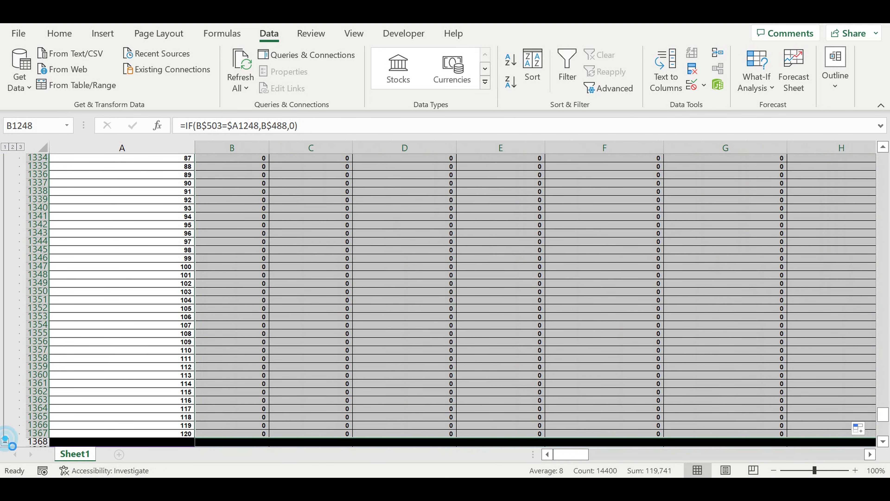
left_click(5, 440)
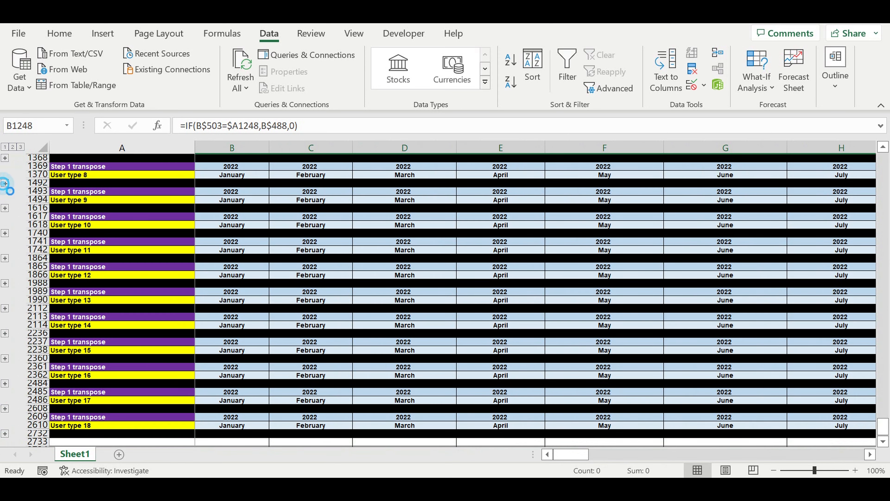
Expand the User type 8 block and repoint B1372 to the User type 8 row with =IF(B$503=$A1372,B$489,0)
left_click(5, 183)
scroll(220, 258, "down", 20)
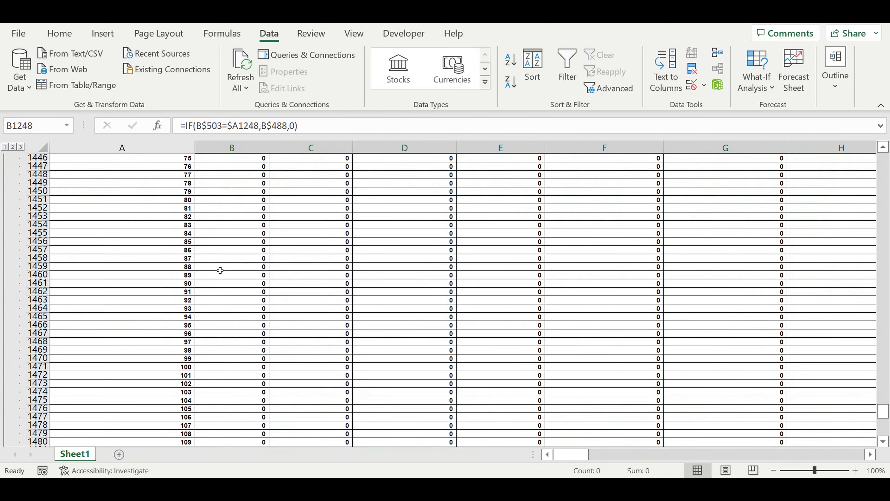
scroll(224, 263, "up", 20)
scroll(225, 268, "up", 8)
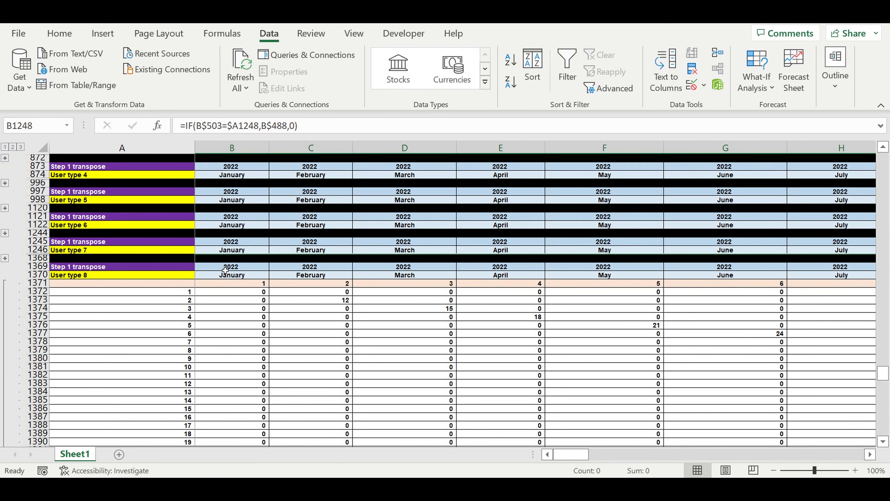
left_click(230, 292)
left_click(329, 131)
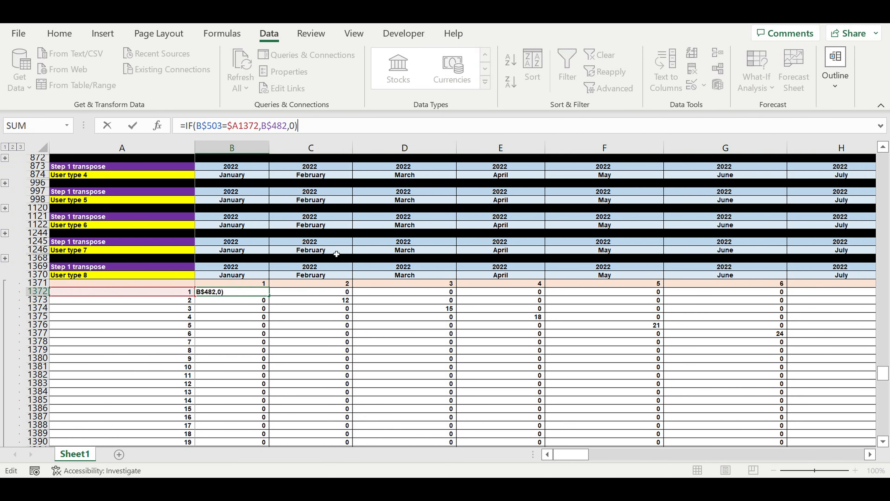
scroll(290, 286, "up", 13)
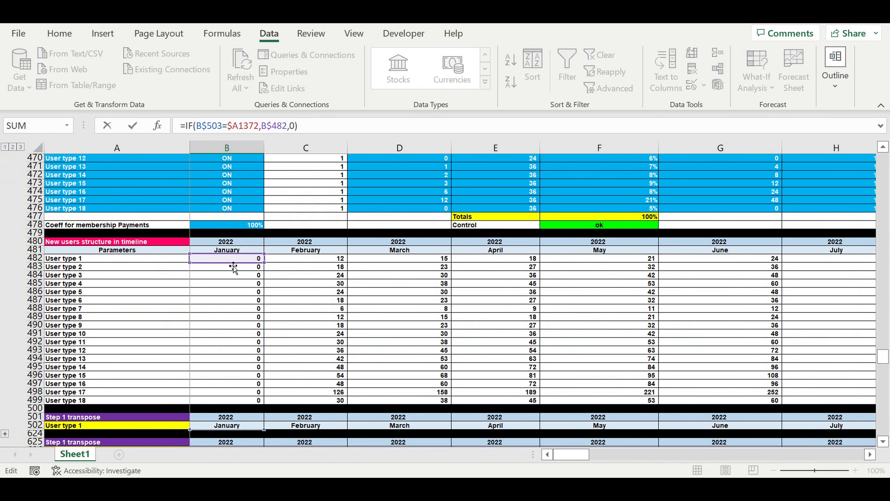
left_click_drag(219, 262, 210, 318)
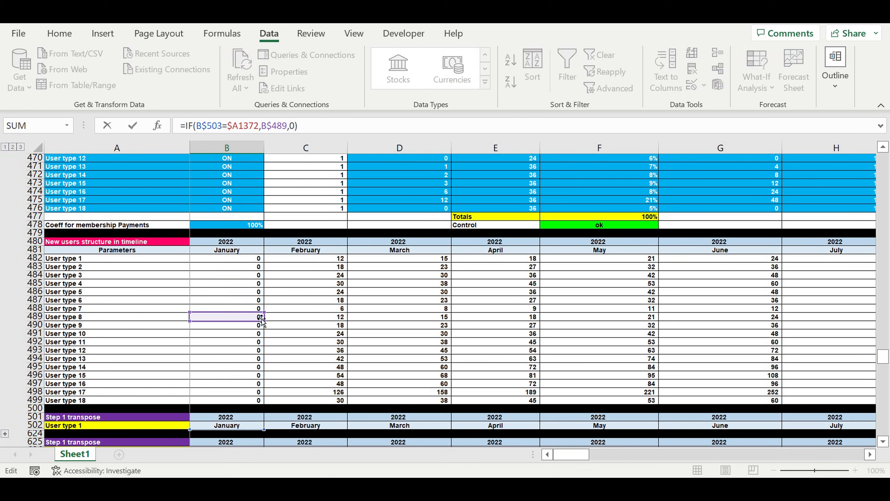
key("Return")
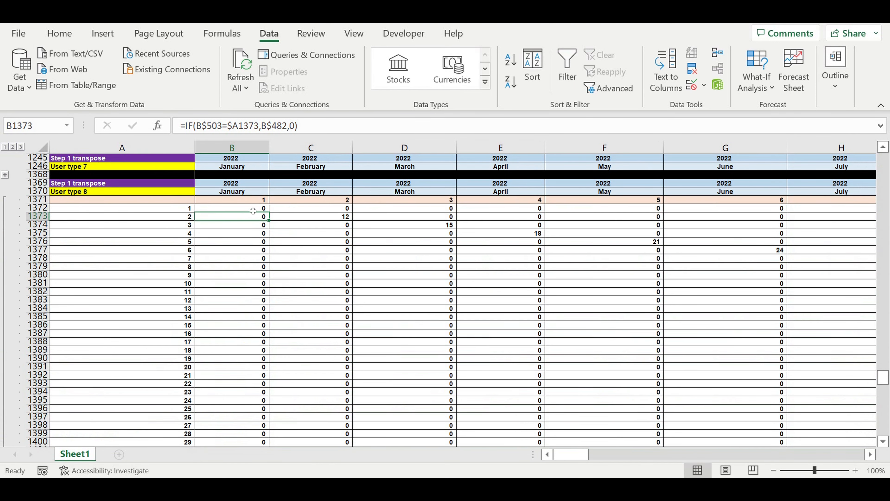
Fill the B1372 formula across the User type 8 matrix through DQ1491
left_click(250, 208)
mouse_move(274, 216)
left_mouse_down()
mouse_move(269, 446)
mouse_move(252, 392)
mouse_move(259, 420)
mouse_move(873, 421)
mouse_move(806, 421)
mouse_move(870, 421)
mouse_move(801, 375)
mouse_move(777, 374)
left_mouse_up()
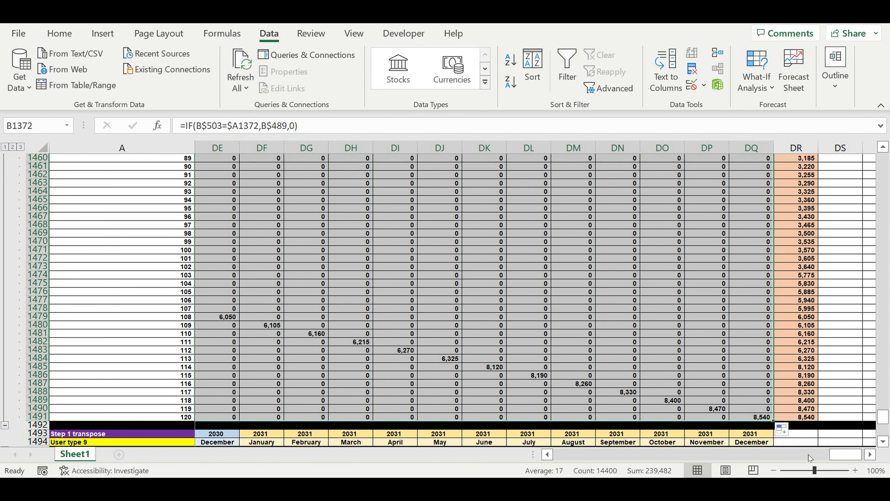
left_click_drag(846, 454, 490, 458)
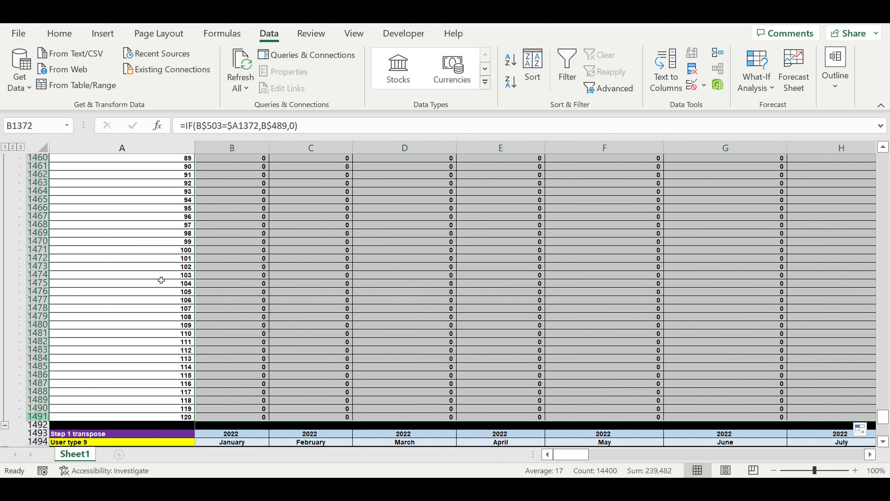
Review the filled User type 8 matrix and check which source row the formula in B1377 references
scroll(227, 289, "up", 20)
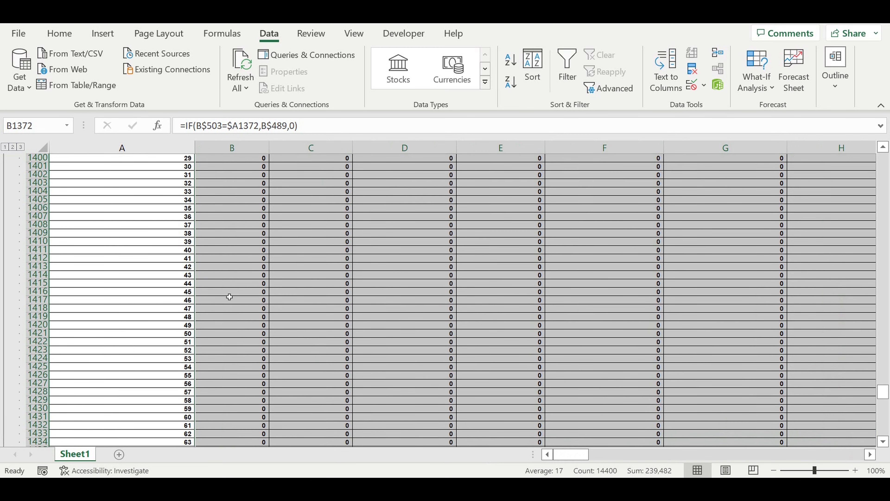
scroll(228, 297, "up", 11)
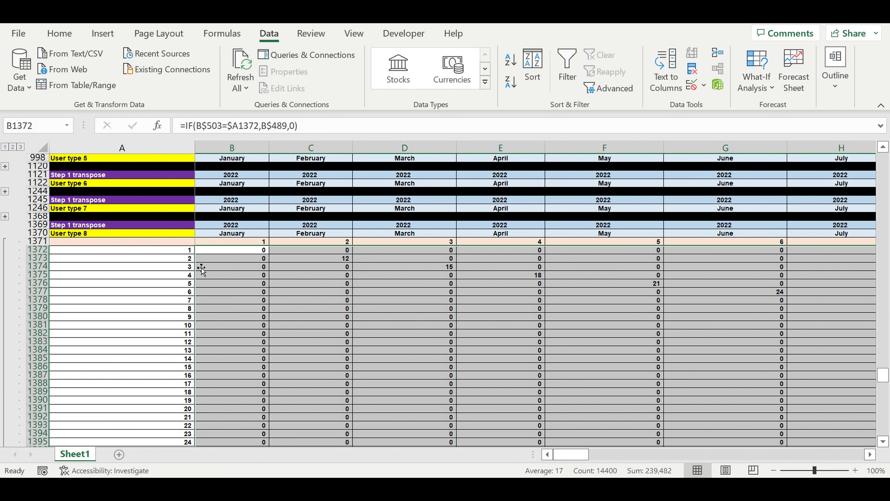
scroll(149, 315, "down", 20)
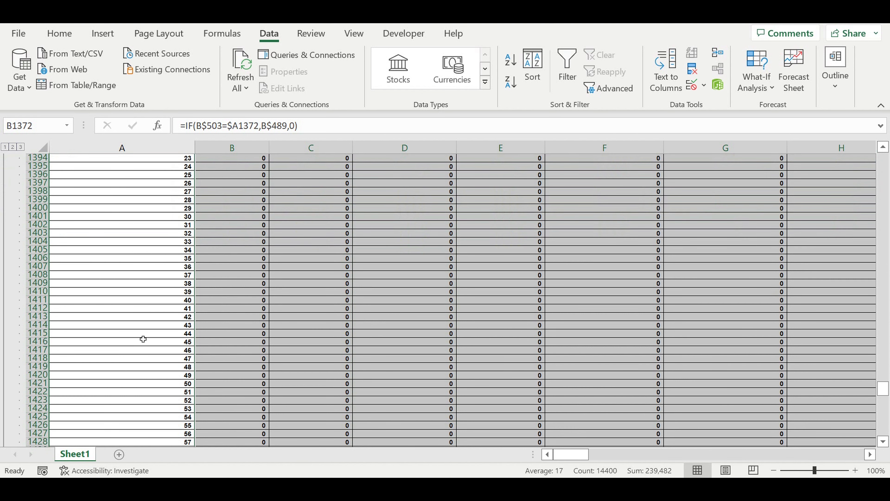
scroll(139, 332, "down", 6)
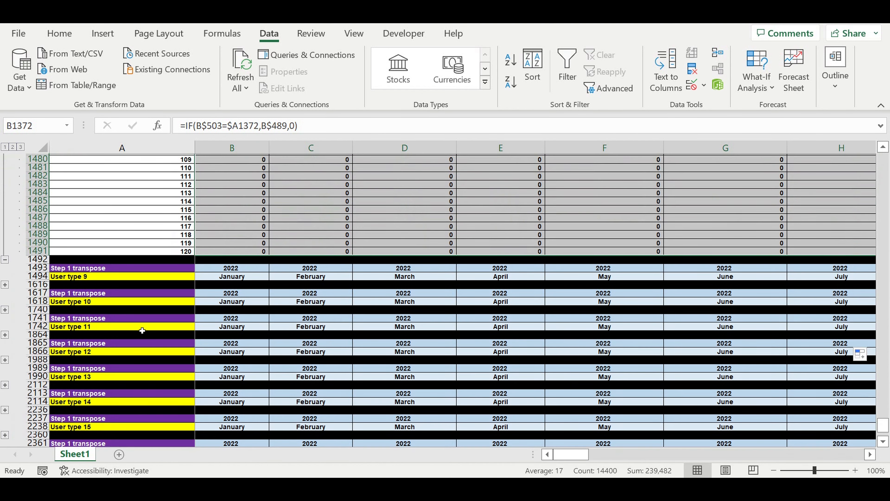
scroll(142, 331, "up", 4)
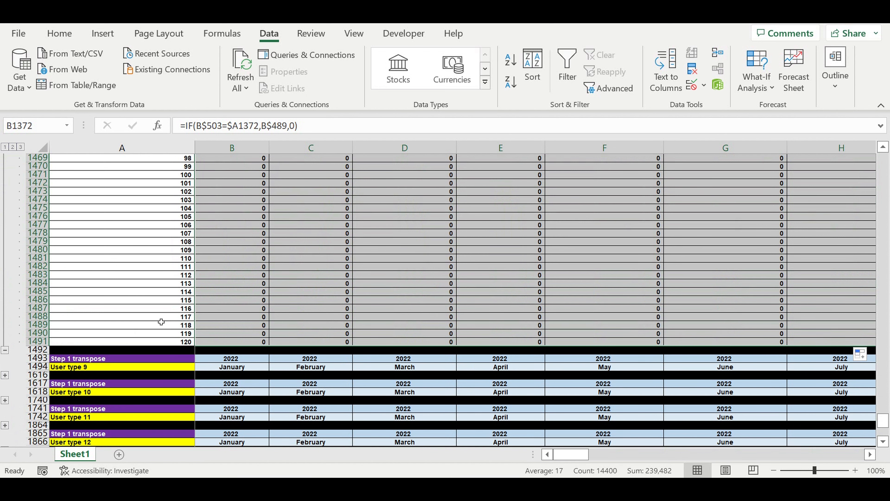
scroll(142, 293, "up", 20)
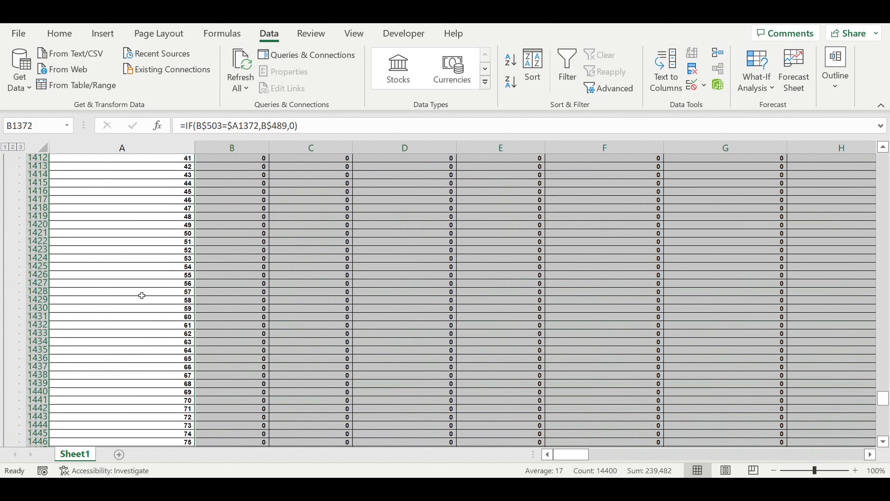
scroll(142, 292, "up", 7)
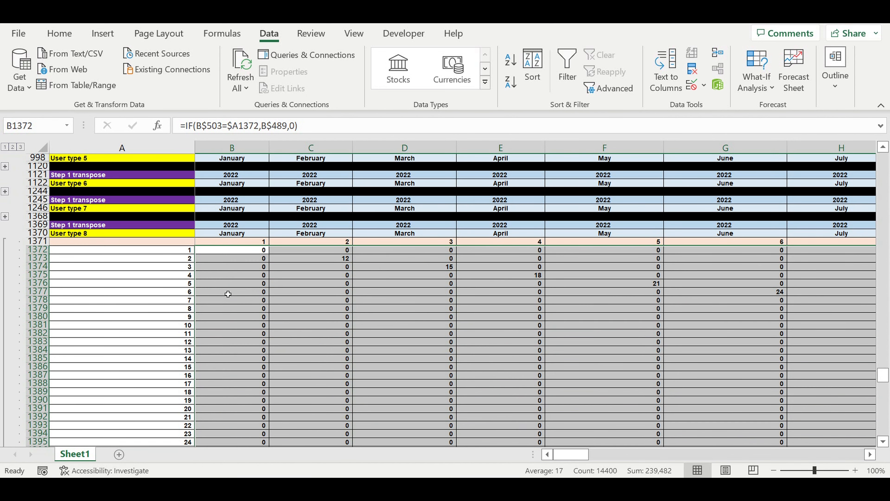
left_click(244, 295)
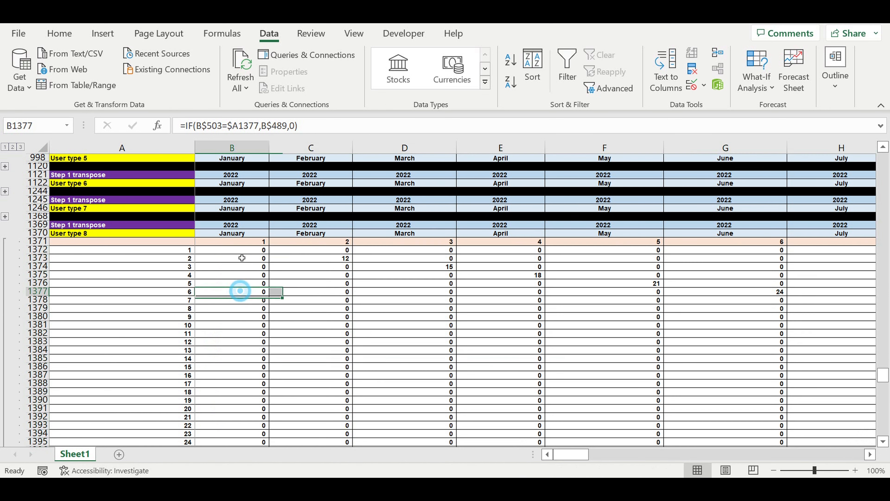
left_click(290, 129)
scroll(315, 278, "up", 10)
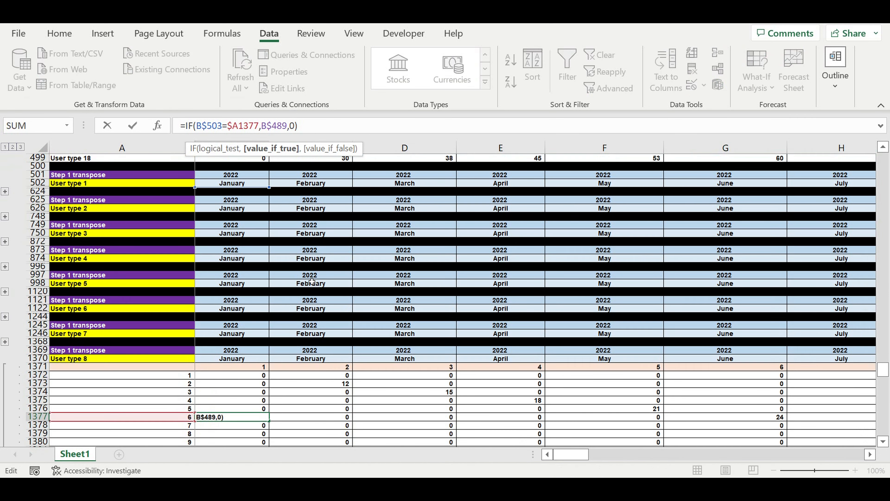
key("Return")
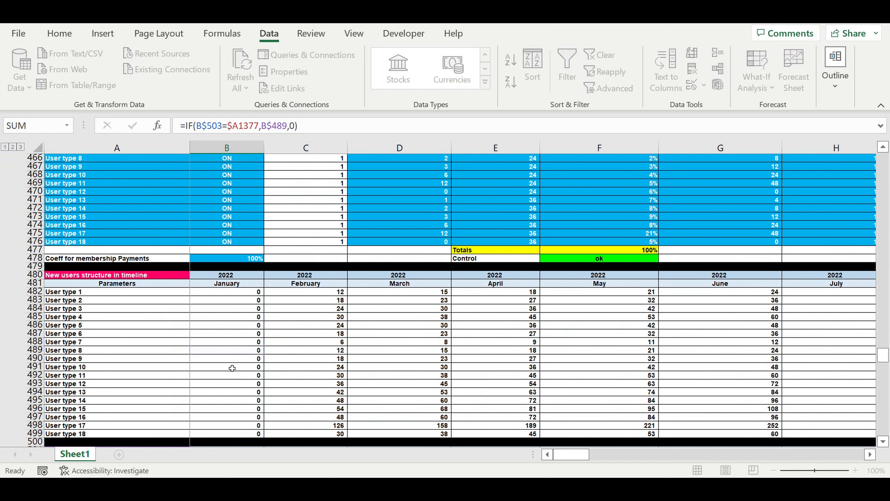
Collapse the completed User type 8 block
scroll(231, 367, "down", 20)
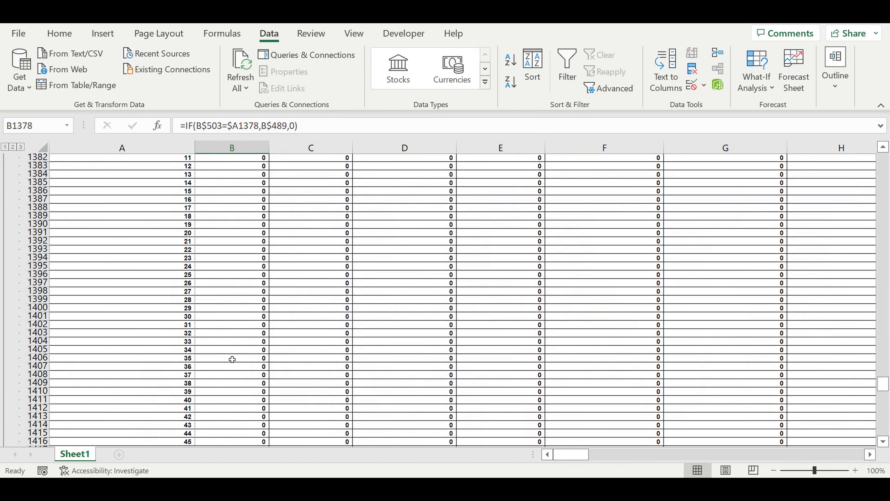
scroll(230, 364, "down", 20)
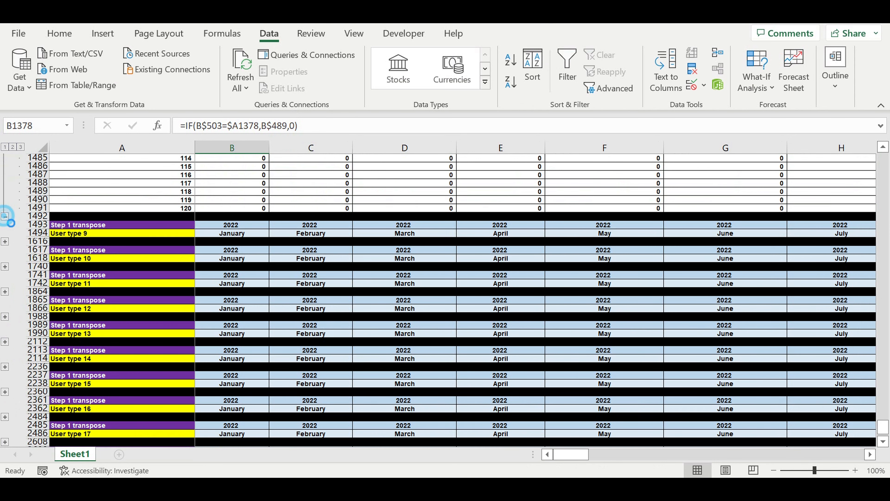
left_click(5, 216)
Expand the User type 9 block and repoint B1496 to the User type 9 row with =IF(B$503=$A1496,B$490,0)
scroll(128, 215, "up", 3)
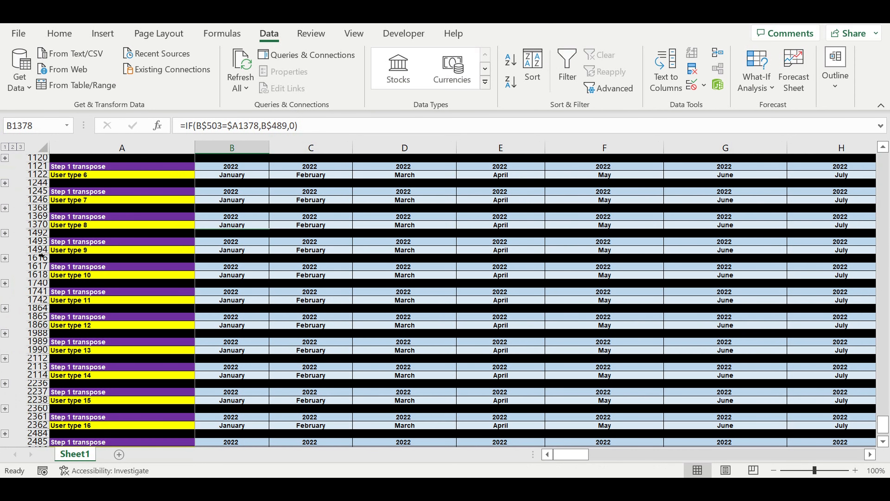
left_click(5, 258)
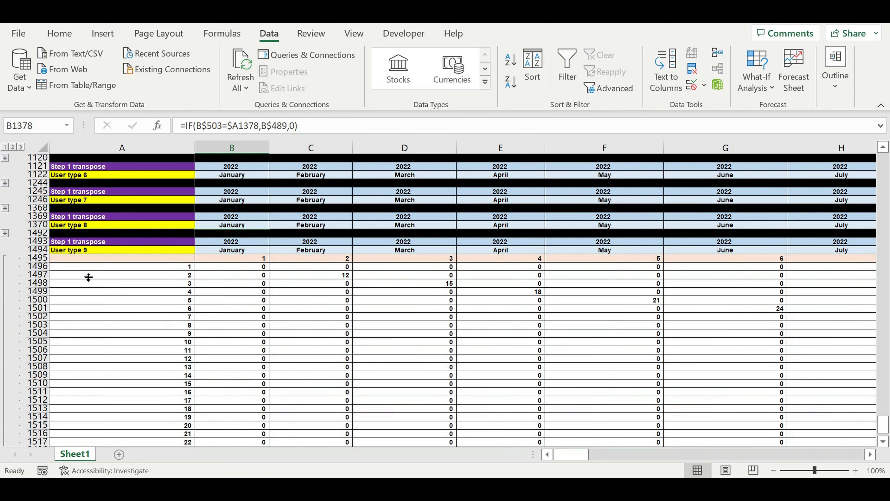
scroll(243, 308, "down", 20)
scroll(245, 303, "up", 4)
scroll(246, 302, "up", 20)
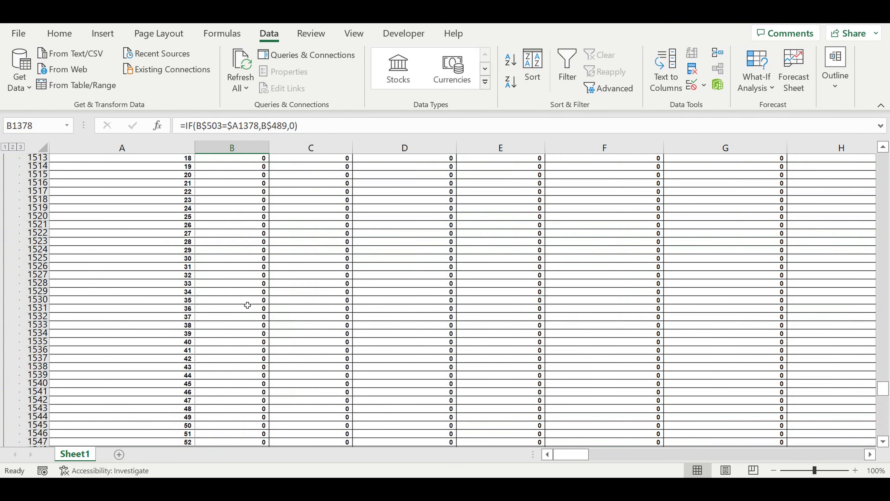
left_click(237, 269)
left_click(315, 126)
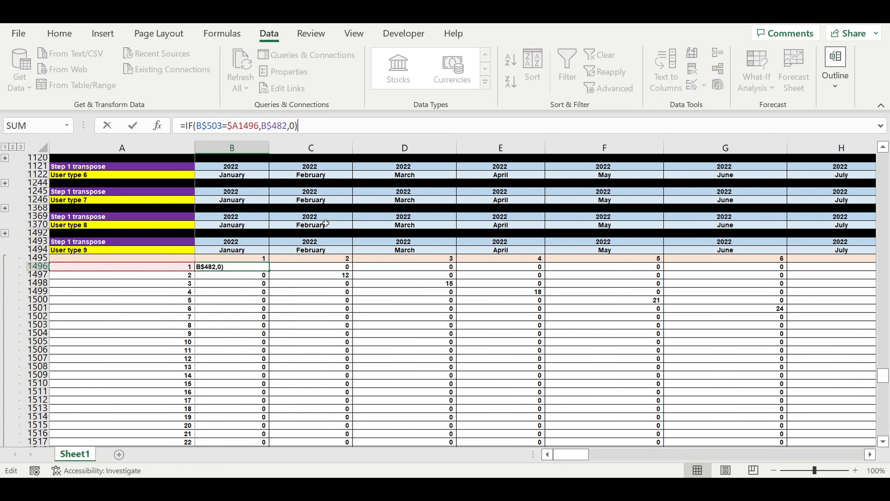
scroll(308, 258, "up", 5)
scroll(258, 318, "up", 10)
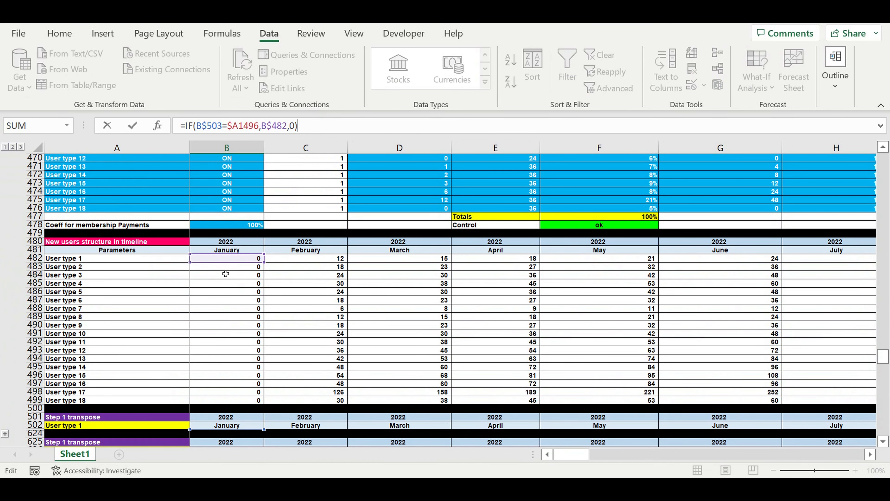
left_click_drag(213, 261, 198, 327)
left_click_drag(259, 325, 260, 321)
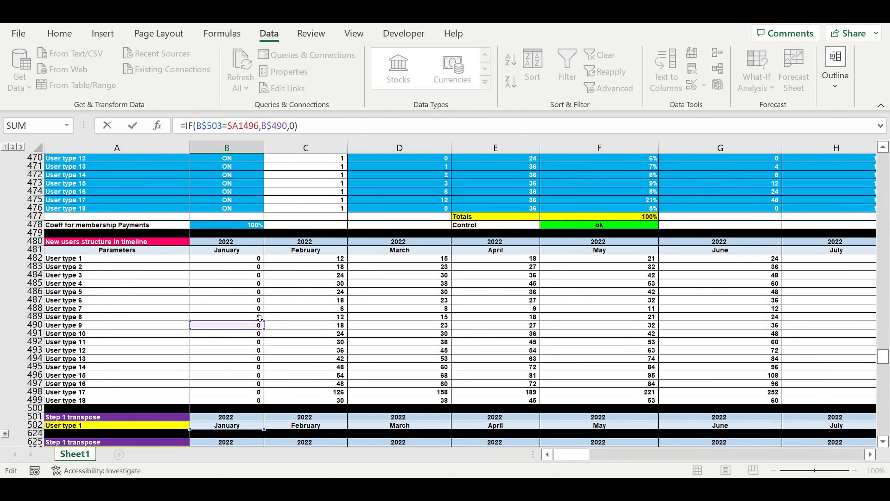
key("Return")
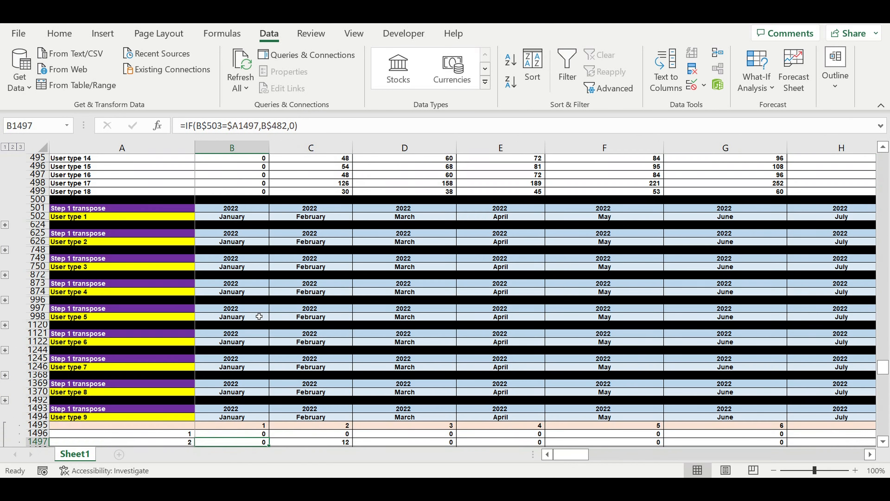
Fill the B1496 formula across the whole User type 9 matrix through DQ1615
scroll(284, 336, "down", 6)
left_click(248, 285)
left_click_drag(273, 291, 267, 426)
mouse_move(263, 443)
left_mouse_down()
mouse_move(265, 411)
mouse_move(251, 436)
mouse_move(859, 435)
mouse_move(852, 419)
mouse_move(775, 391)
left_mouse_up()
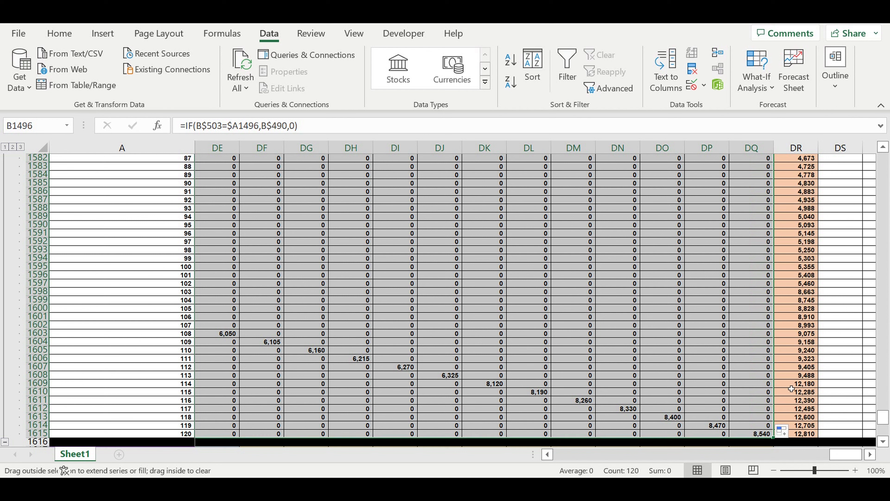
left_click_drag(839, 455, 553, 457)
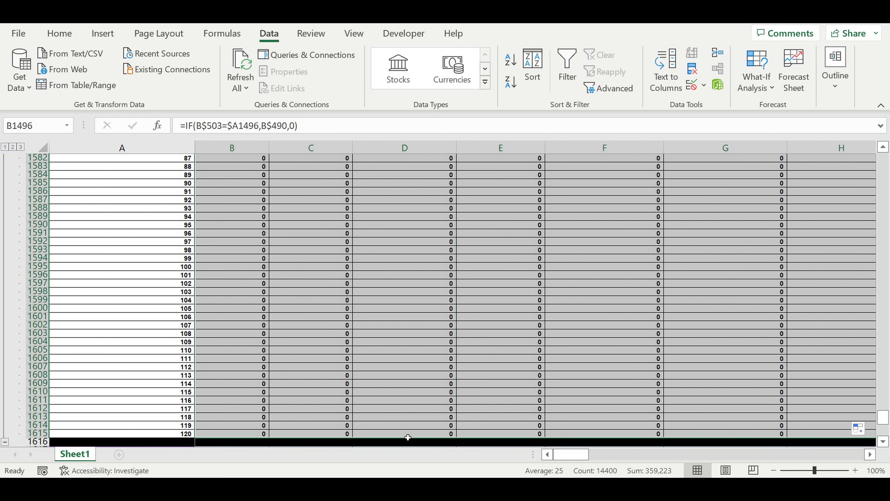
Collapse the completed User type 9 block and expand the User type 10 block
scroll(278, 336, "down", 4)
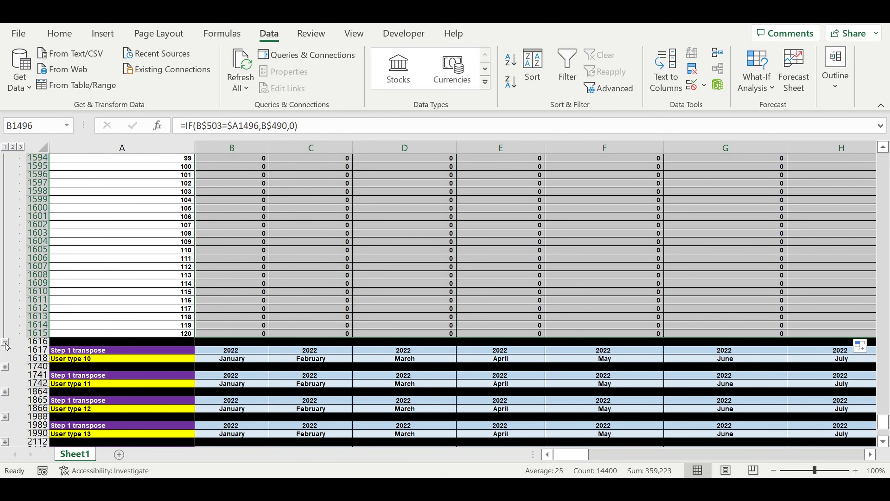
left_click(5, 342)
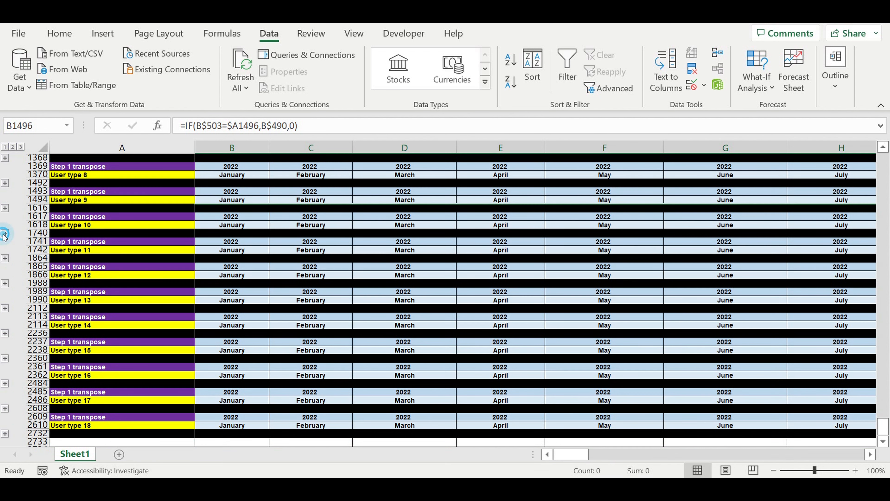
left_click(4, 234)
scroll(315, 325, "down", 20)
scroll(314, 326, "up", 3)
scroll(314, 327, "up", 20)
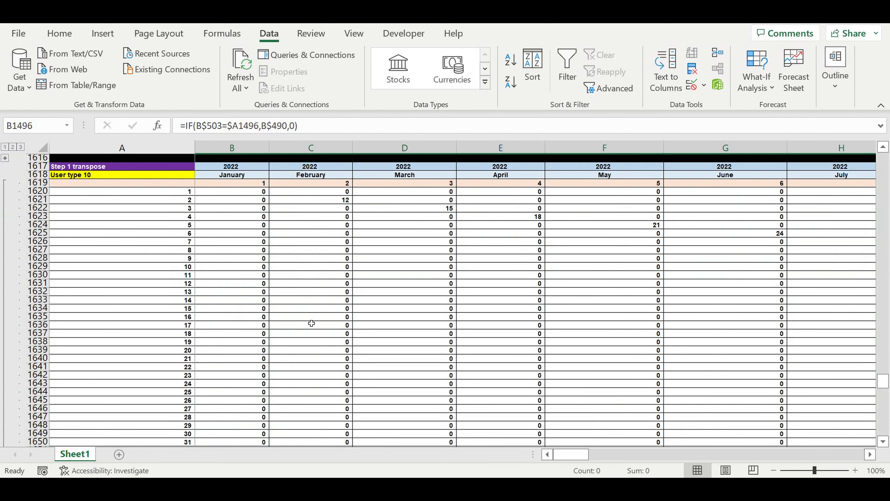
scroll(311, 323, "up", 4)
Repoint the formula in B1620 to the User type 10 row of the new users structure with =IF(B$503=$A1620,B$491,0)
left_click(245, 292)
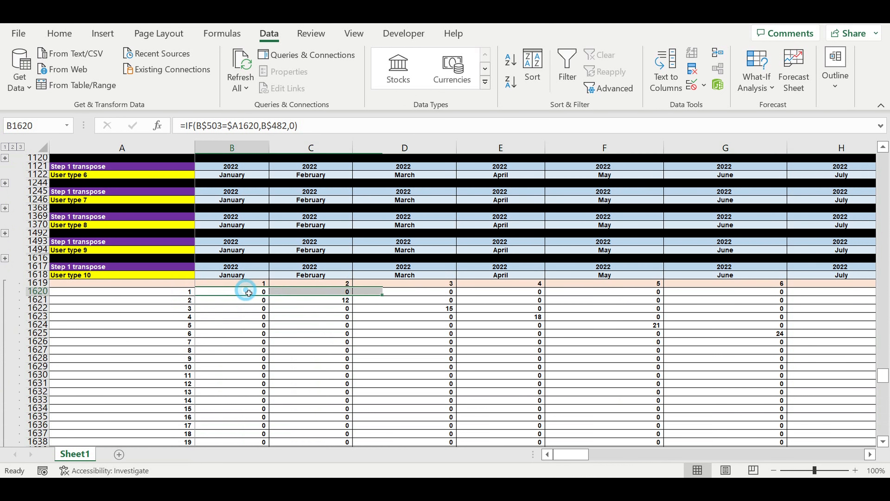
left_click(310, 133)
scroll(328, 344, "up", 4)
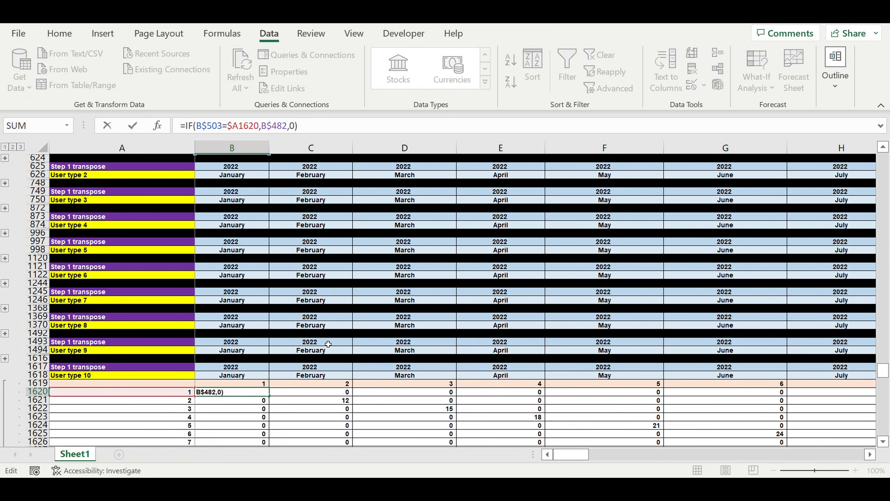
scroll(328, 344, "up", 8)
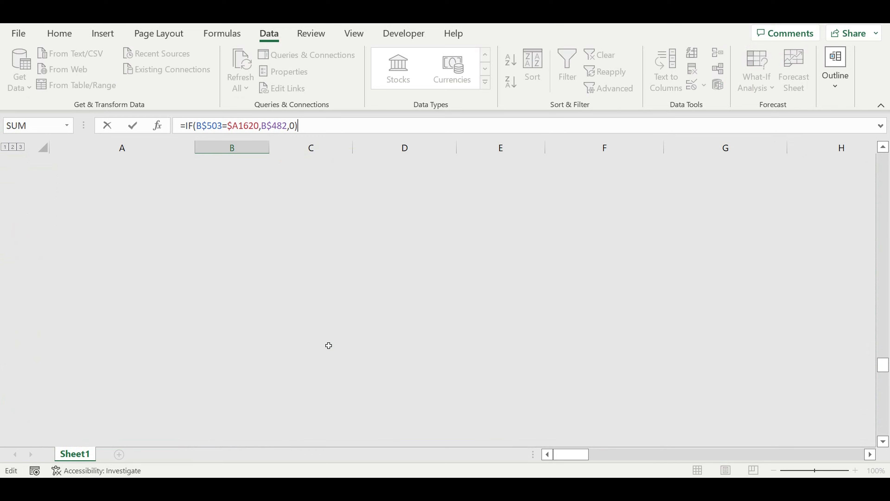
left_click_drag(224, 191, 204, 263)
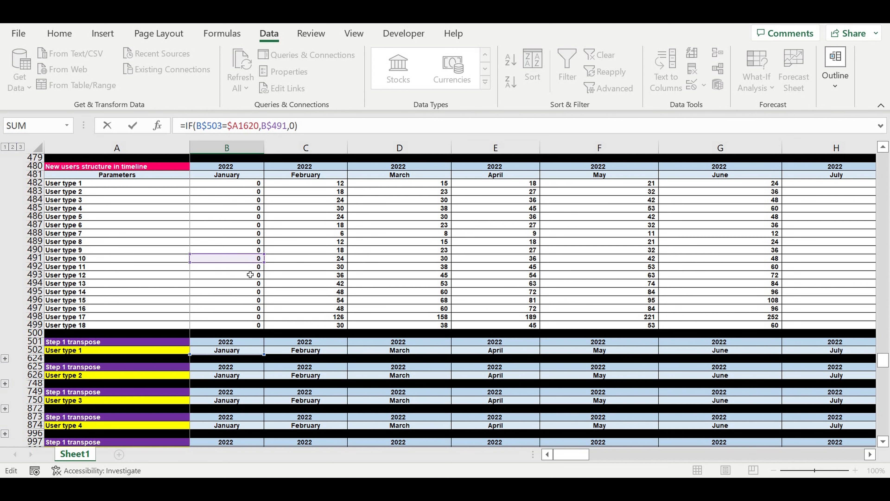
key("Return")
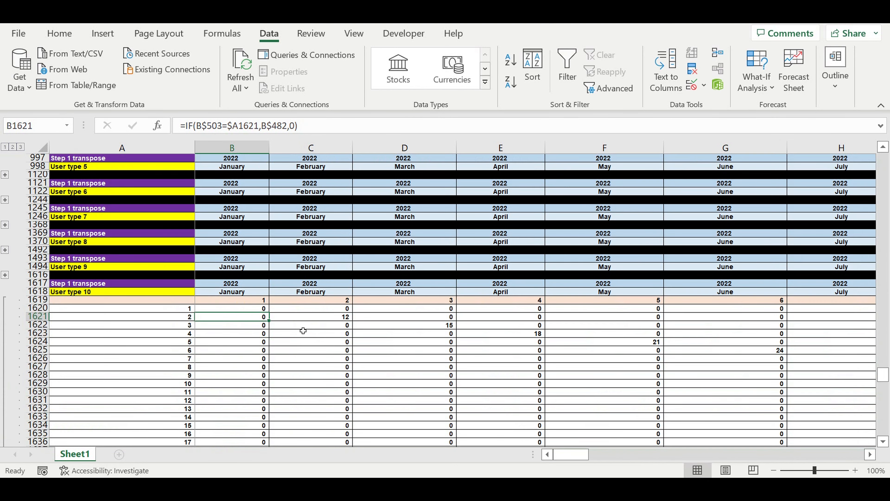
Fill the B1620 formula across the whole User type 10 matrix through DQ1739
scroll(304, 330, "down", 4)
left_click(238, 209)
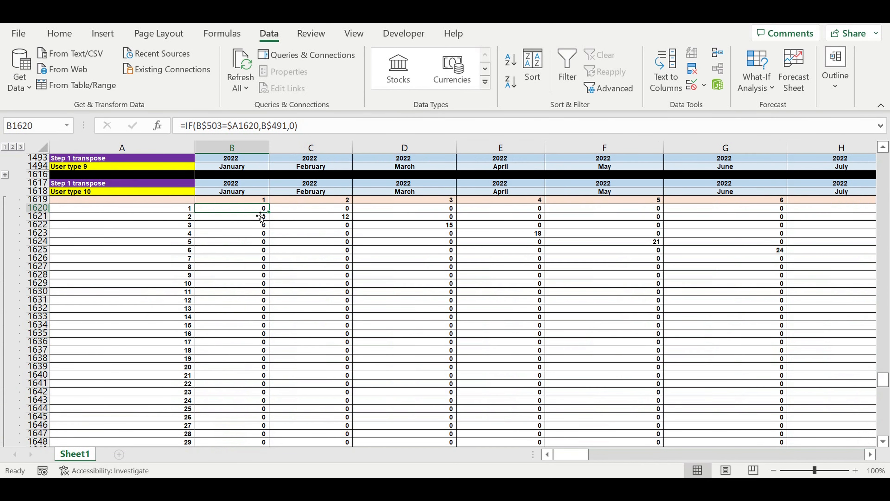
left_click_drag(272, 215, 771, 395)
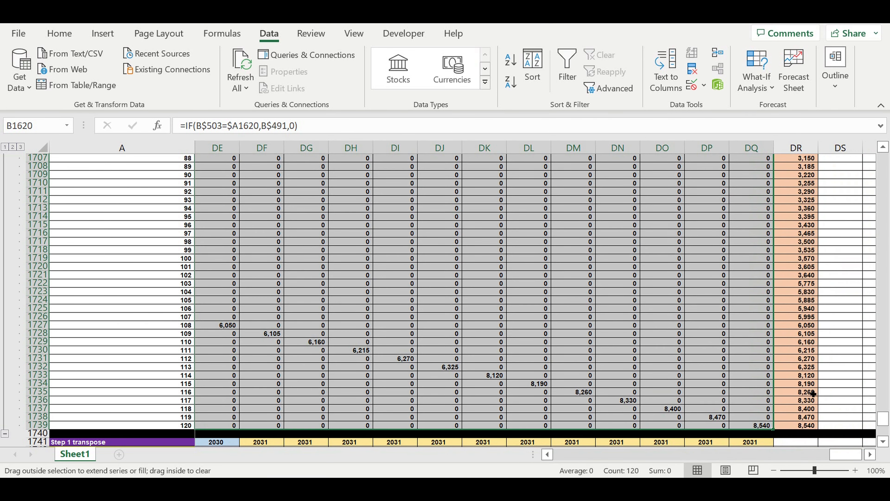
Review the filled User type 10 matrix and its totals, and check which source row the formula in B1623 references
scroll(735, 314, "up", 14)
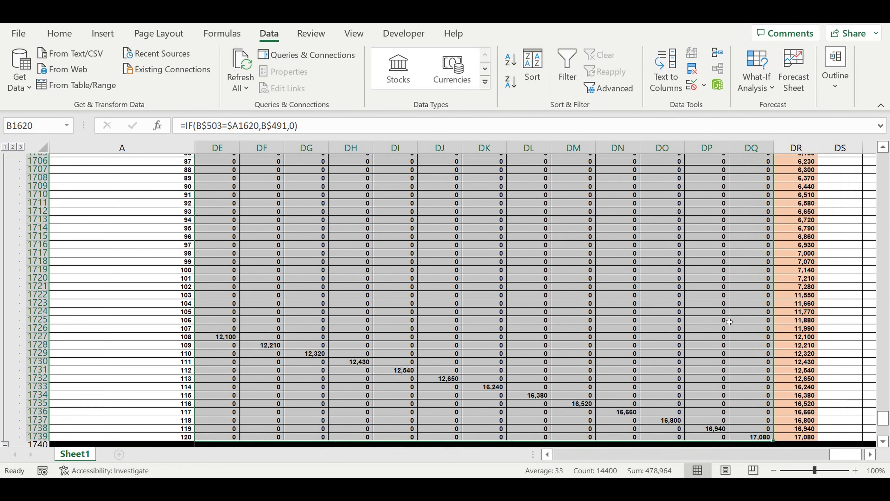
scroll(736, 330, "up", 16)
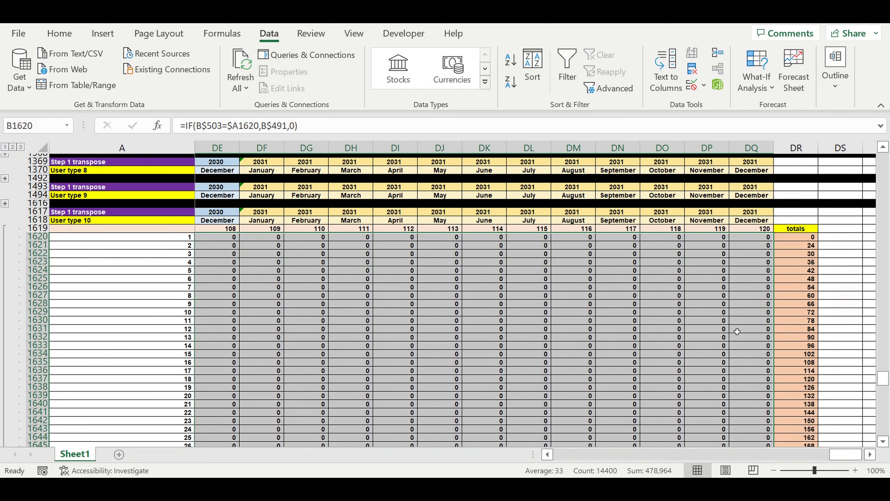
scroll(756, 392, "down", 1)
left_click_drag(833, 454, 509, 465)
left_click(225, 284)
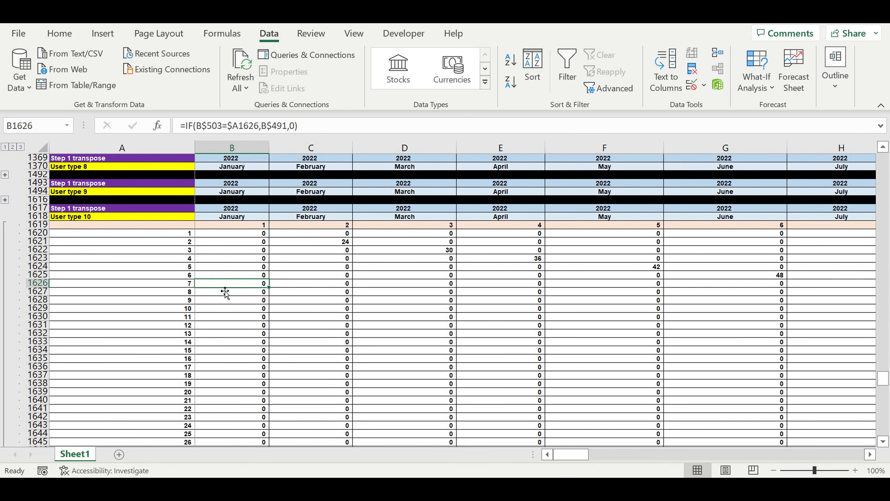
left_click(234, 233)
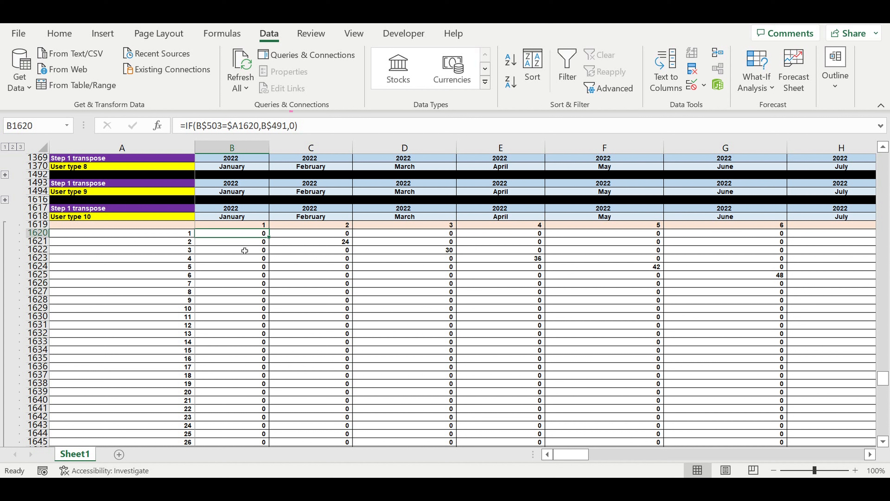
left_click(246, 258)
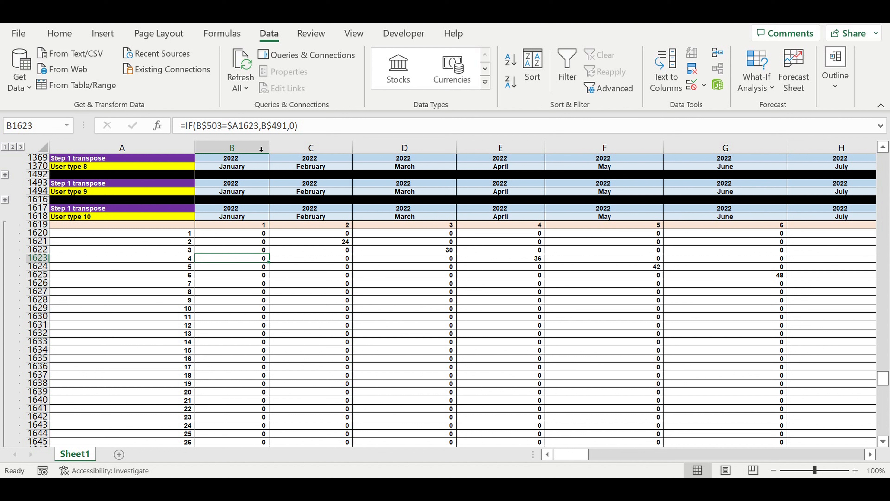
left_click(251, 130)
scroll(301, 281, "up", 15)
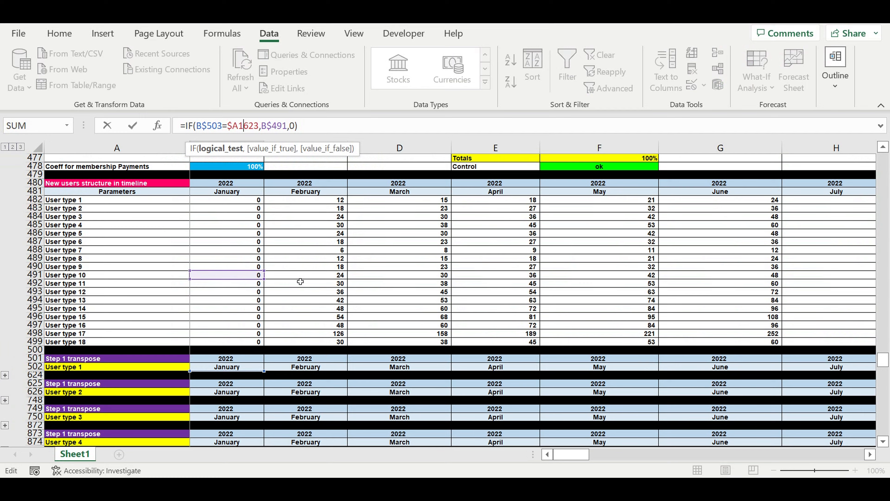
key("Return")
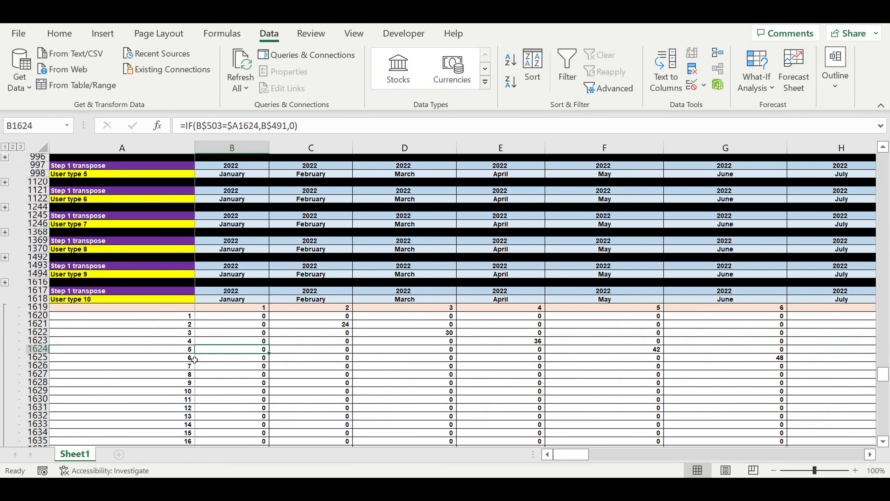
Collapse the completed User type 10 block and expand the User type 11 block
scroll(151, 360, "down", 20)
scroll(105, 347, "down", 6)
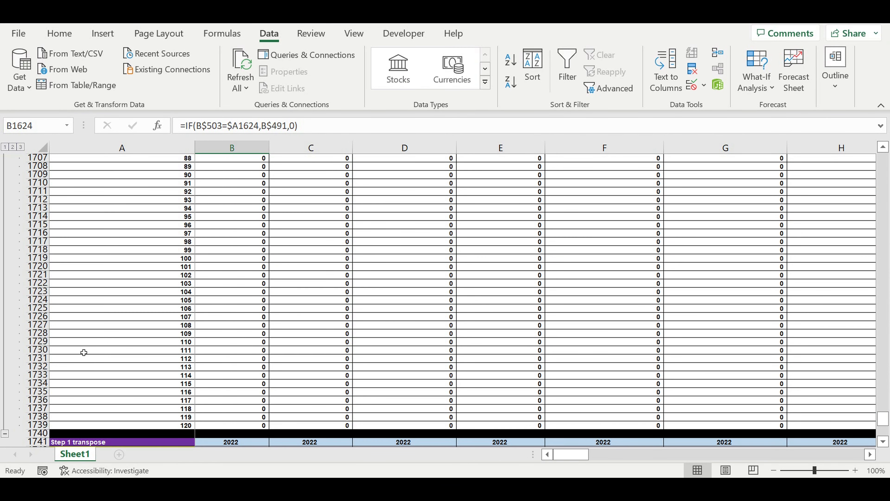
left_click(5, 435)
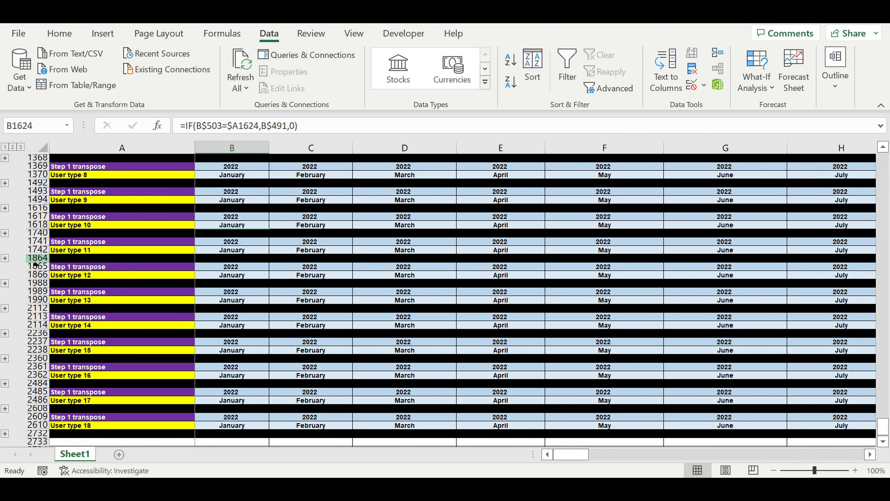
left_click(4, 259)
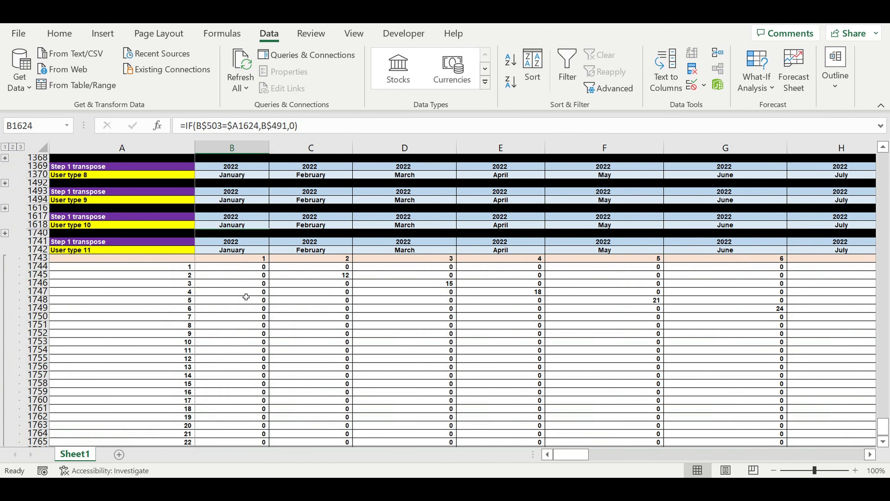
scroll(270, 302, "down", 20)
scroll(273, 304, "up", 16)
scroll(274, 304, "up", 20)
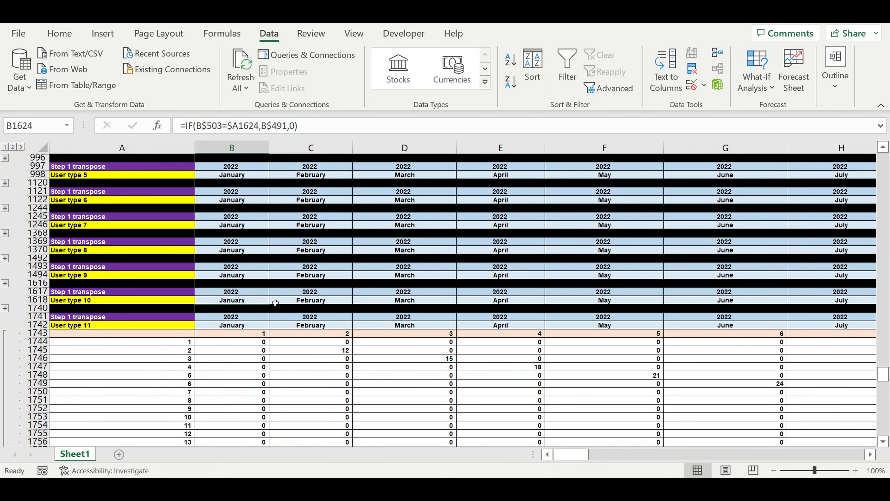
Repoint the formula in B1744 to the User type 11 row of the new users structure with =IF(B$503=$A1744,B$492,0)
left_click(241, 347)
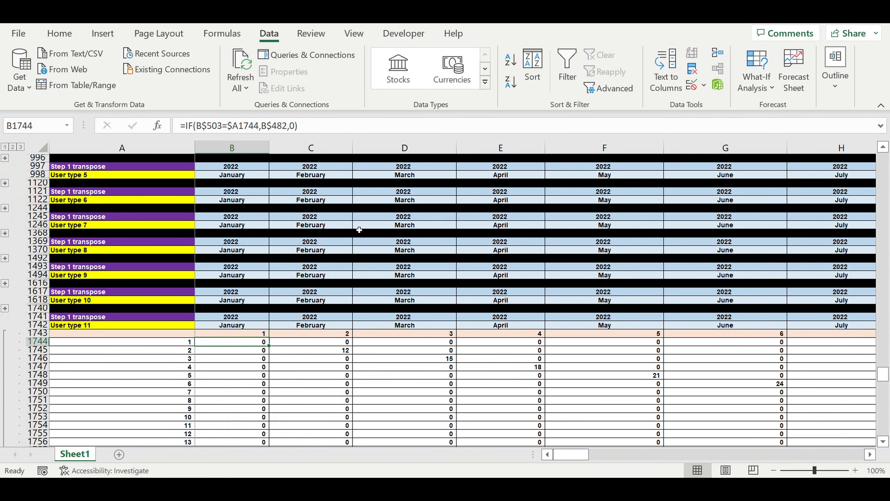
left_click(318, 128)
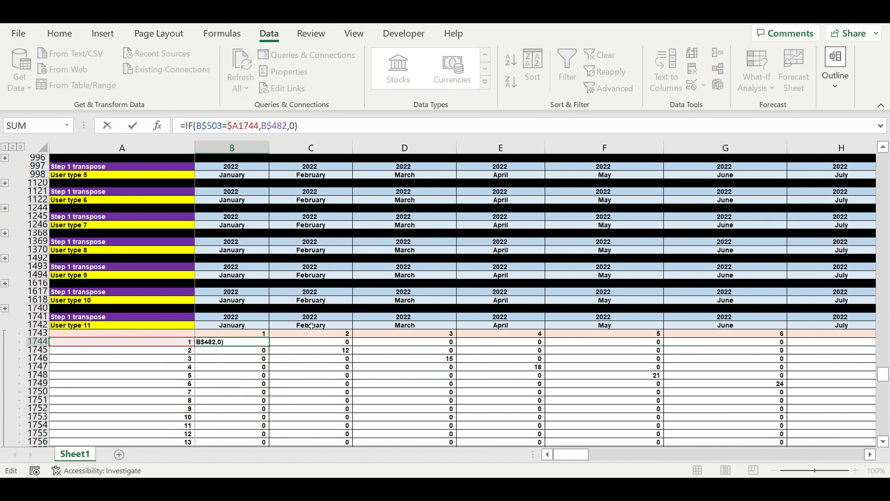
scroll(238, 293, "up", 15)
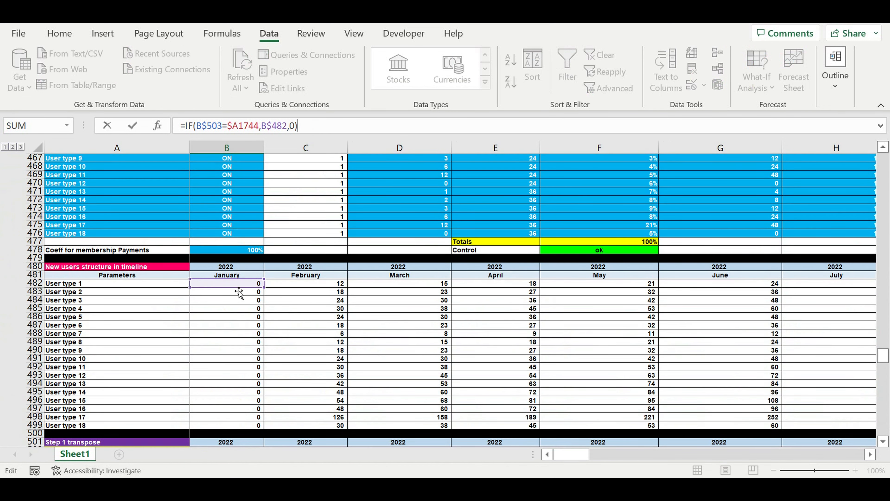
left_click_drag(239, 291, 245, 364)
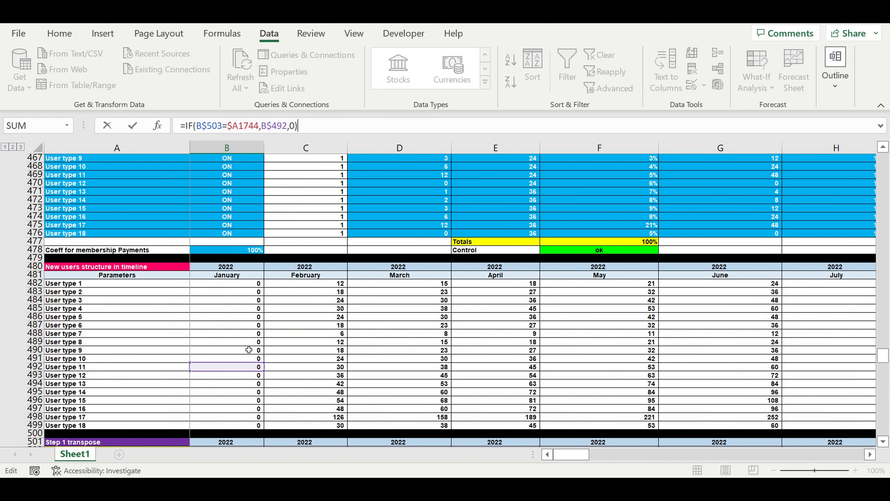
key("Return")
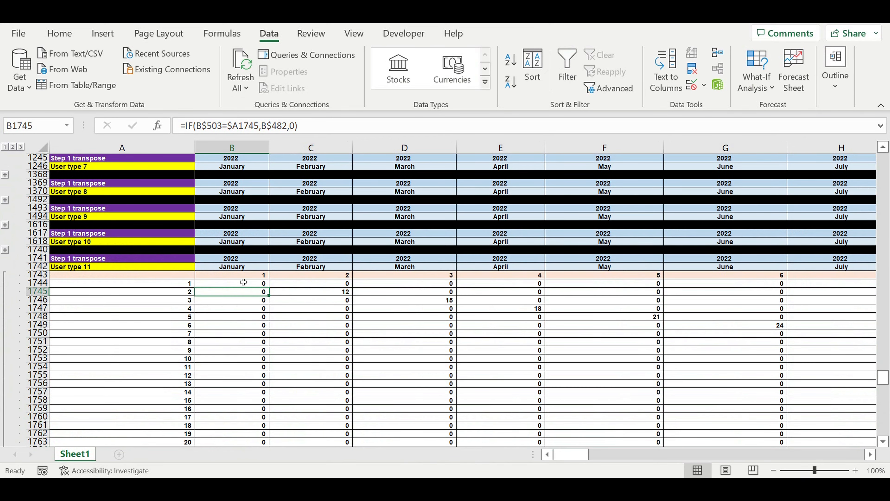
Fill the B1744 formula across the whole User type 11 matrix through DQ1863 and look over its totals
left_click(242, 282)
left_click_drag(273, 293, 775, 422)
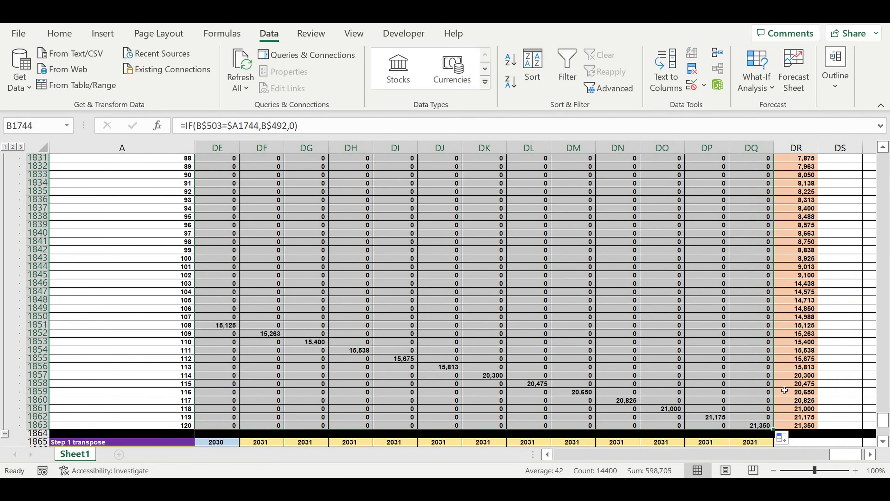
scroll(716, 288, "up", 20)
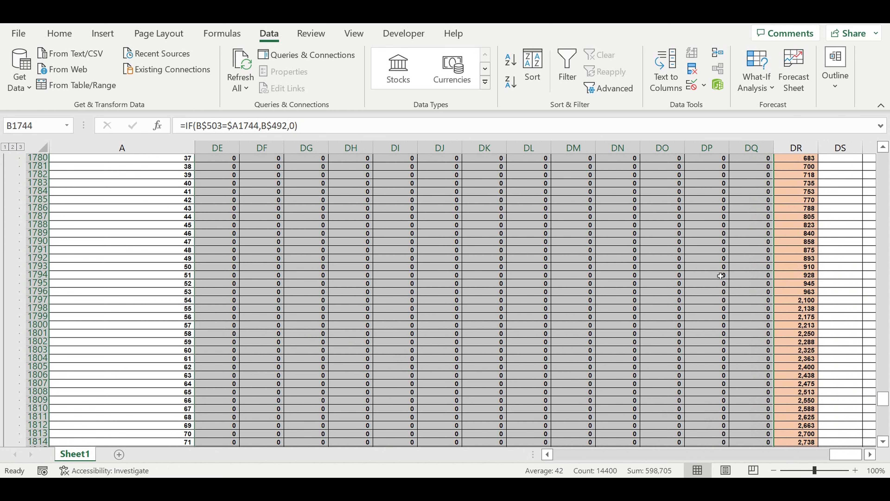
scroll(722, 281, "up", 12)
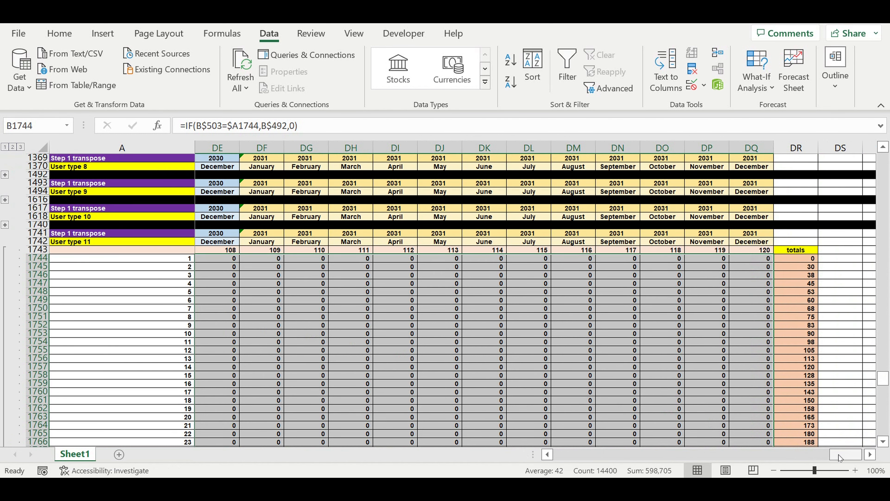
Collapse the completed User type 11 block and expand the User type 12 block
left_click_drag(839, 456, 512, 453)
scroll(215, 318, "down", 12)
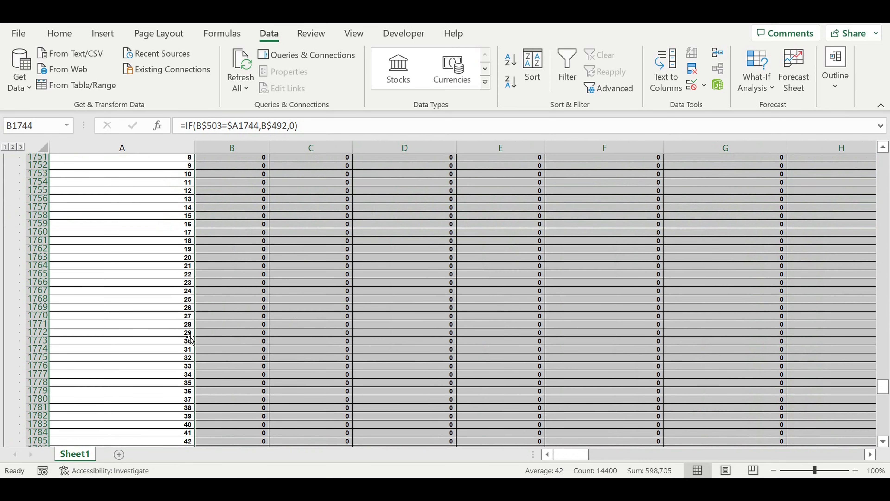
scroll(170, 340, "down", 11)
scroll(140, 328, "down", 11)
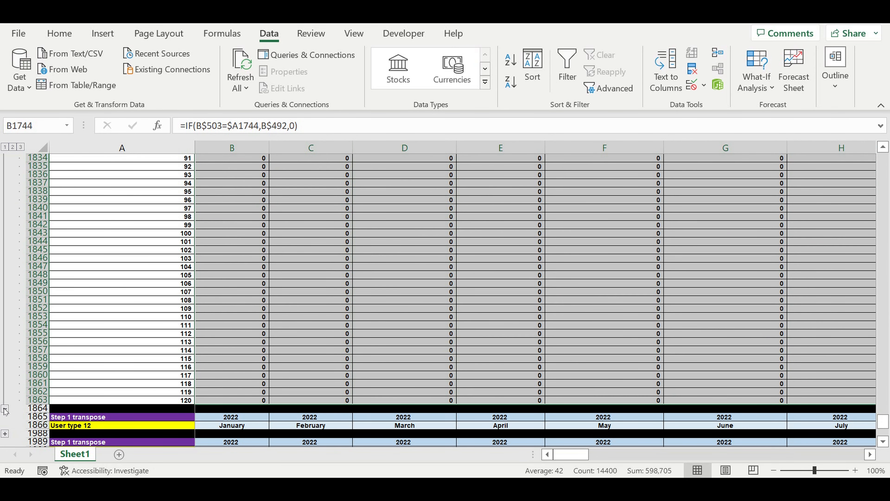
left_click(4, 408)
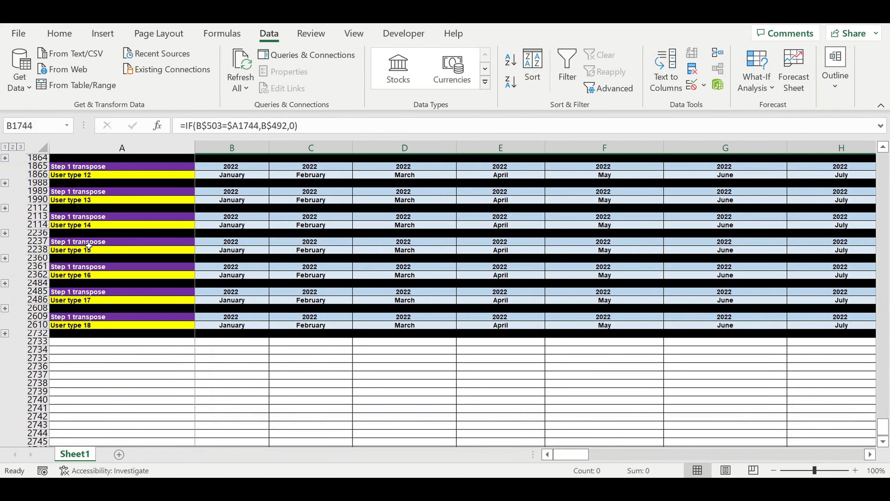
left_click(5, 182)
scroll(206, 263, "up", 20)
scroll(209, 263, "up", 4)
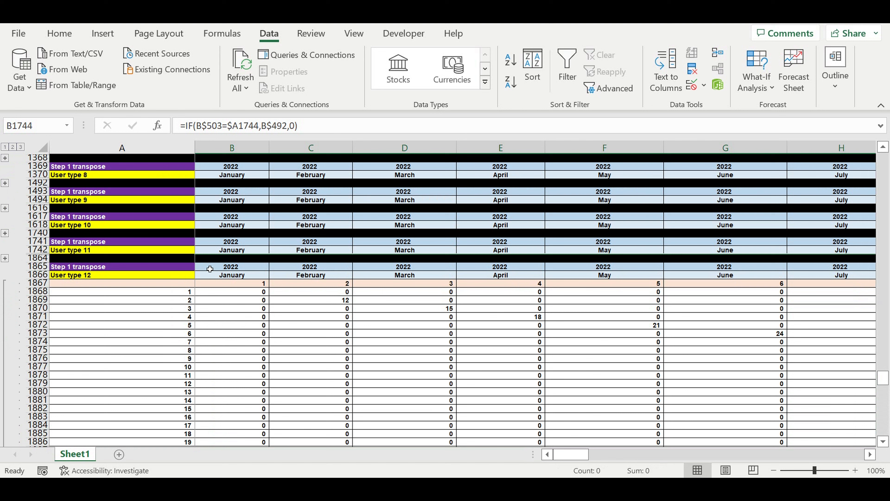
Repoint the formula in B1868 to the User type 12 row of the new users structure with =IF(B$503=$A1868,B$493,0)
double_click(217, 291)
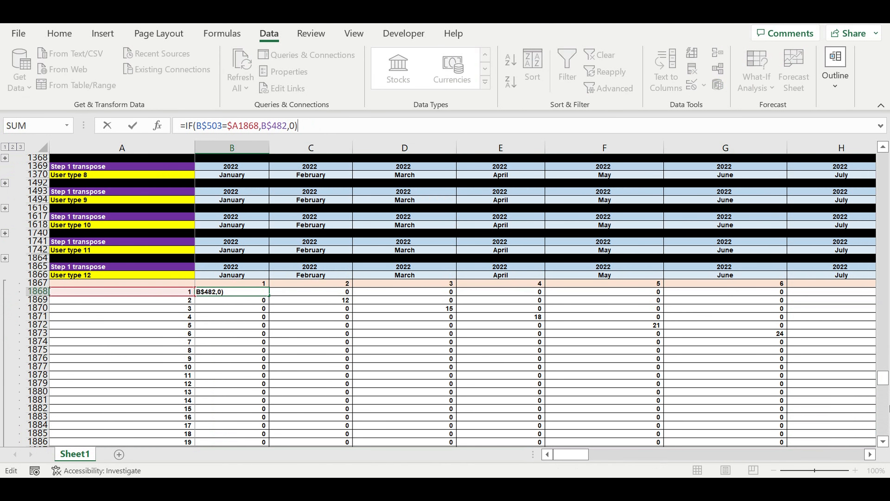
left_click_drag(889, 384, 887, 363)
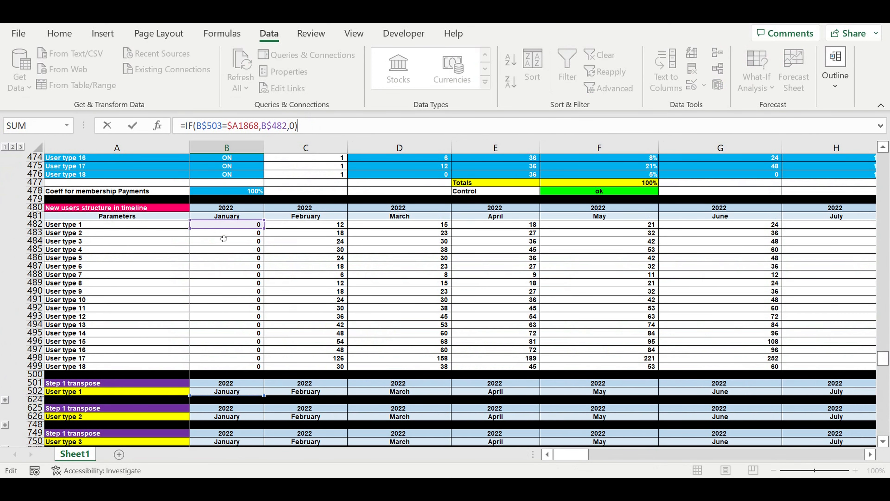
left_click(218, 230)
left_click(217, 316)
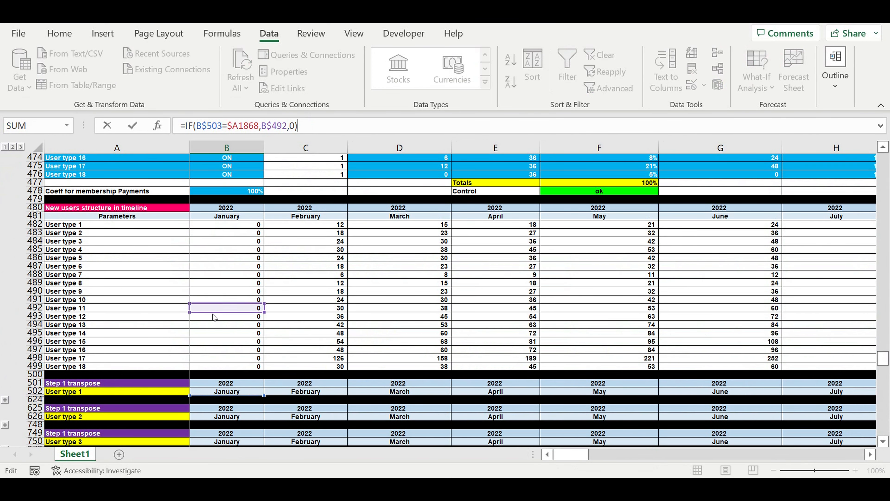
key("Return")
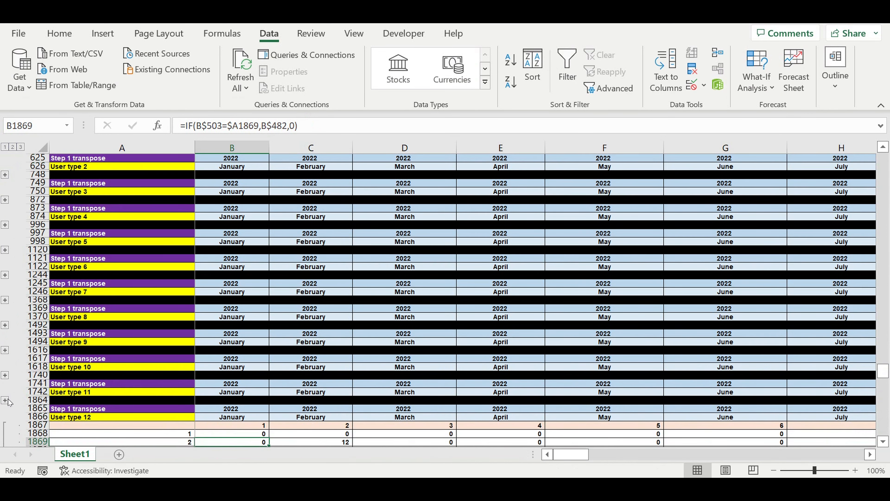
Expand the User type 11 block, check which new users row the B1749 formula references, and collapse the block again
left_click(5, 401)
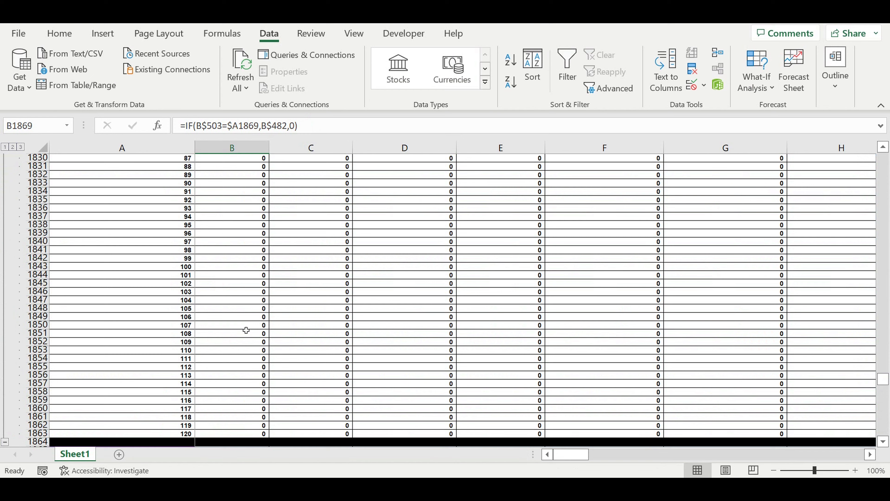
scroll(246, 330, "up", 20)
left_click(232, 433)
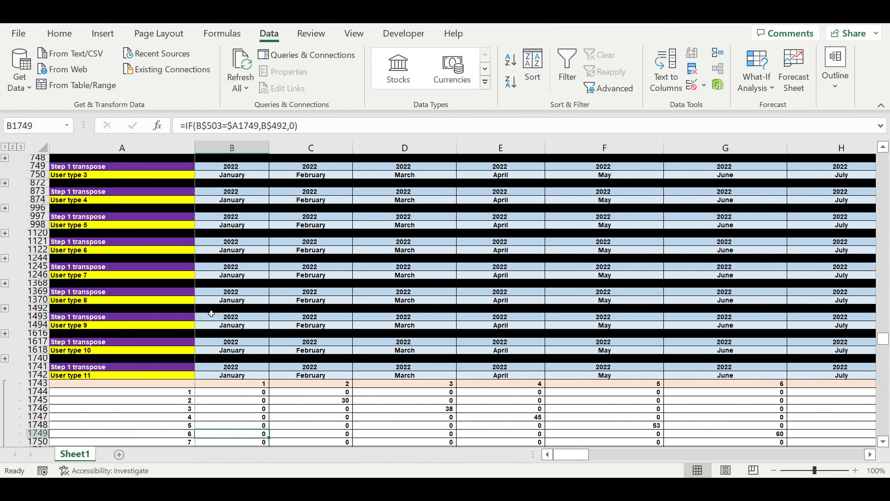
left_click(255, 125)
scroll(313, 325, "up", 10)
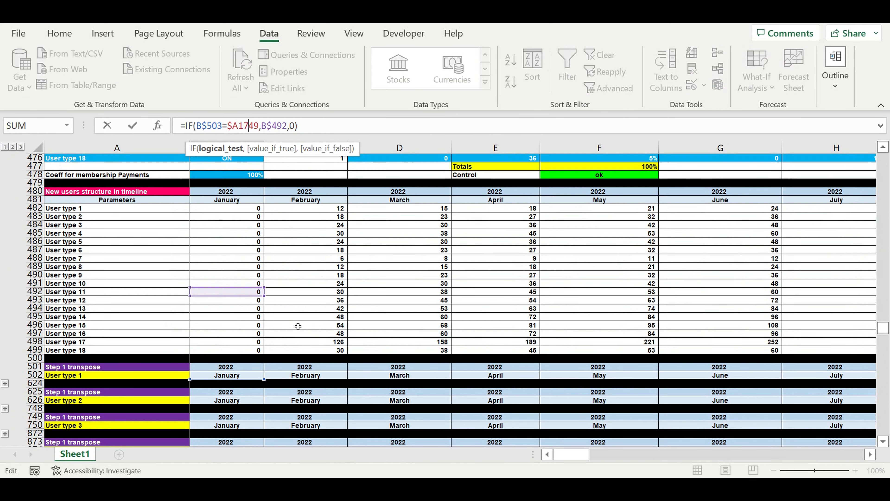
key("Escape")
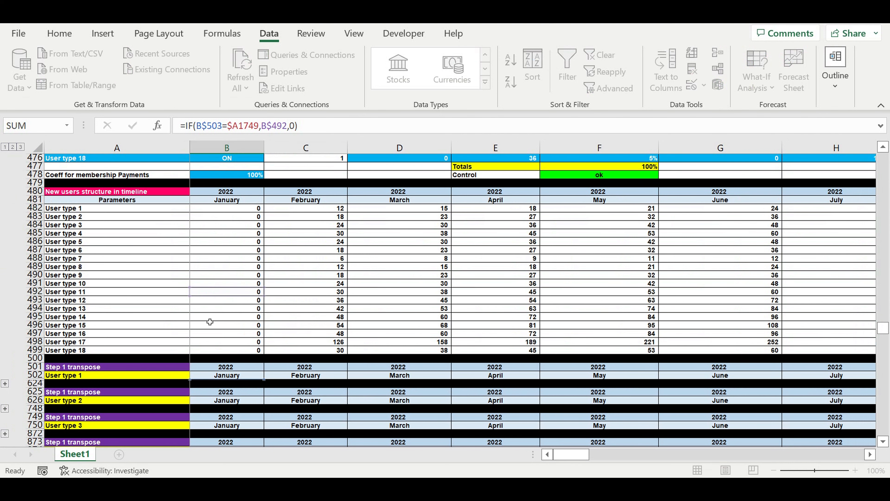
scroll(139, 350, "down", 20)
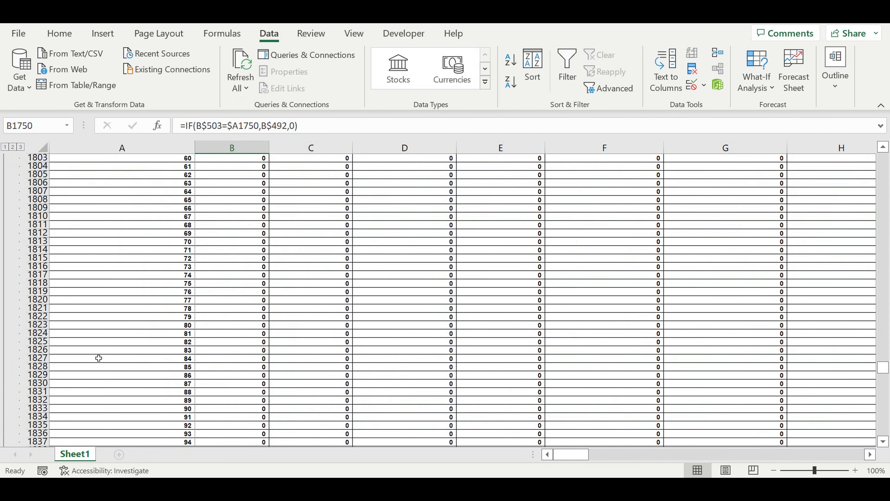
scroll(101, 358, "down", 8)
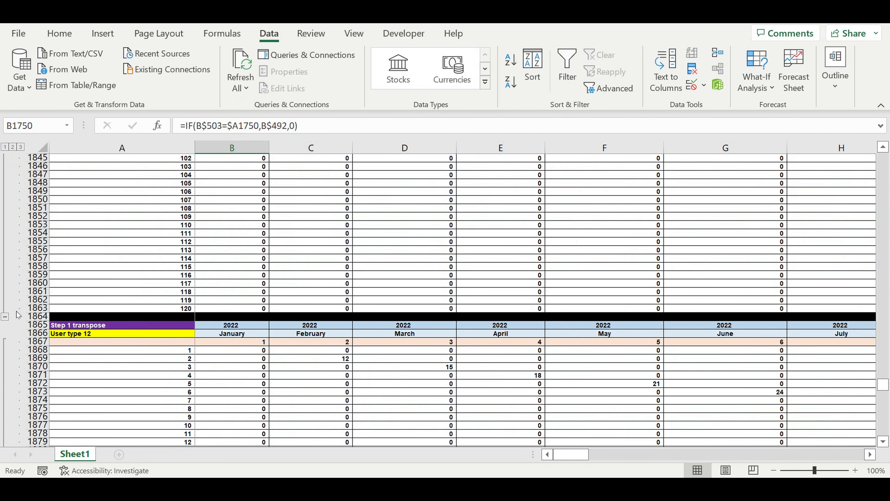
left_click(4, 316)
Check that the B1868 formula references the User type 12 row of the new users structure
scroll(215, 261, "up", 4)
left_click(229, 292)
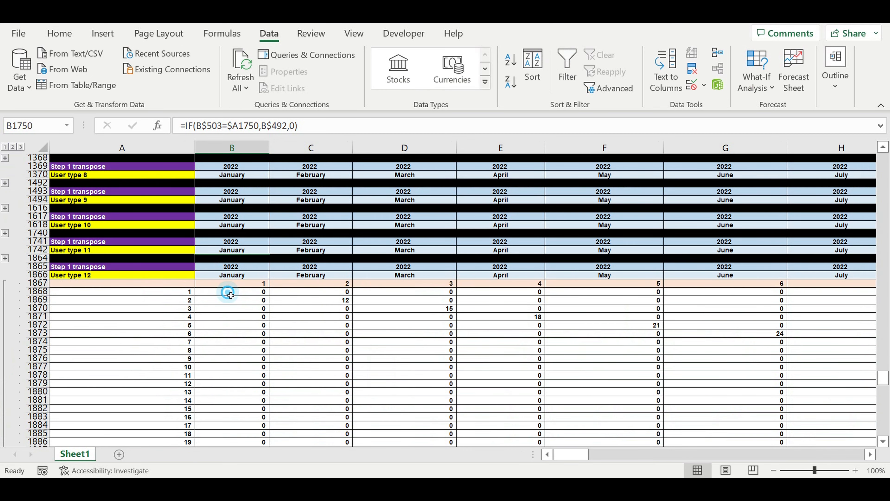
left_click(280, 131)
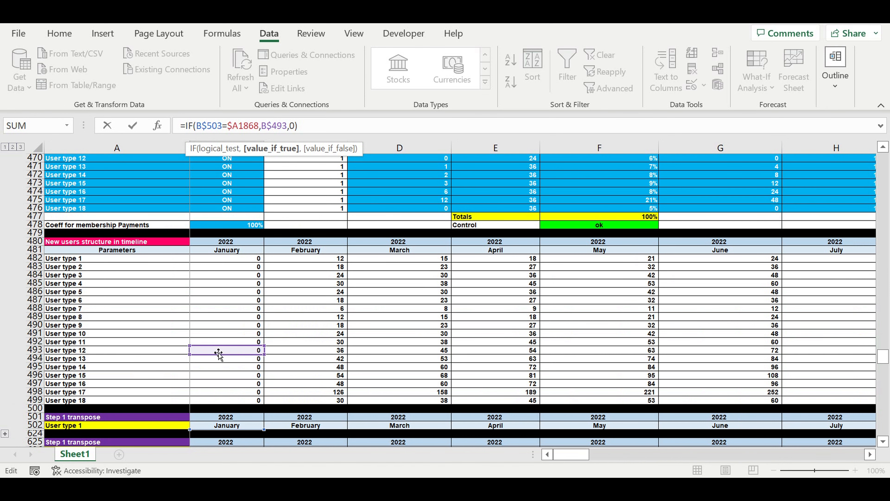
key("Return")
Fill the B1868 formula across the whole User type 12 matrix through DQ1987 and look over its totals in column DR
left_click(249, 283)
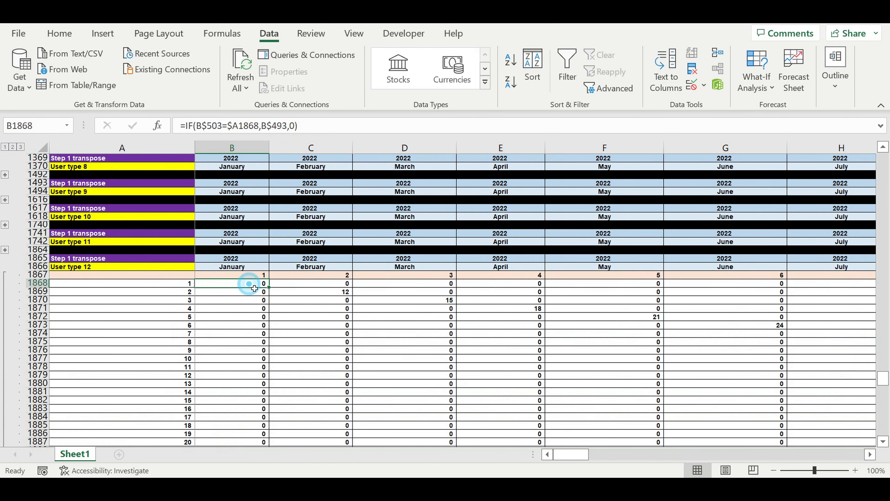
left_click_drag(275, 290, 255, 431)
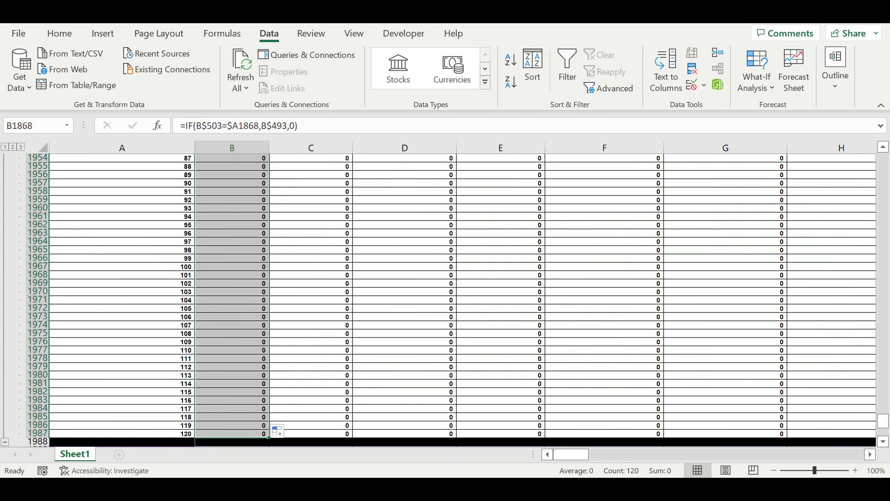
mouse_move(269, 437)
left_mouse_down()
mouse_move(852, 435)
mouse_move(780, 405)
left_mouse_up()
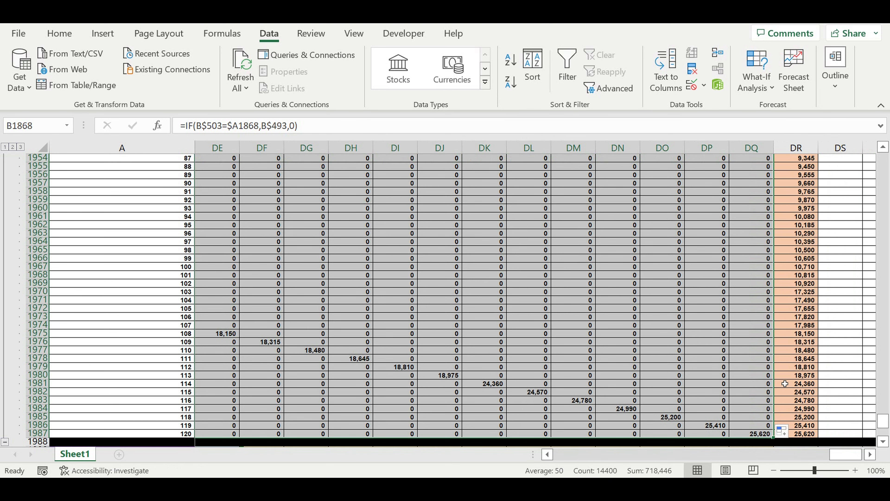
left_click_drag(839, 455, 839, 456)
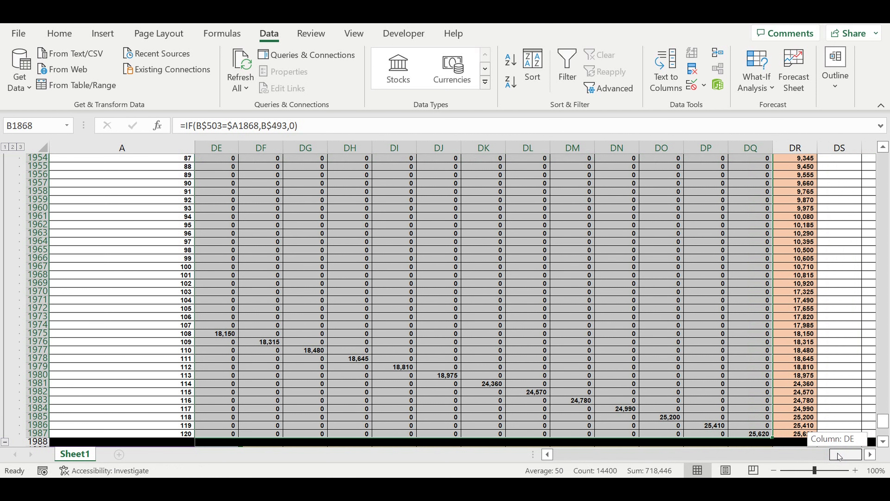
left_click_drag(839, 456, 837, 459)
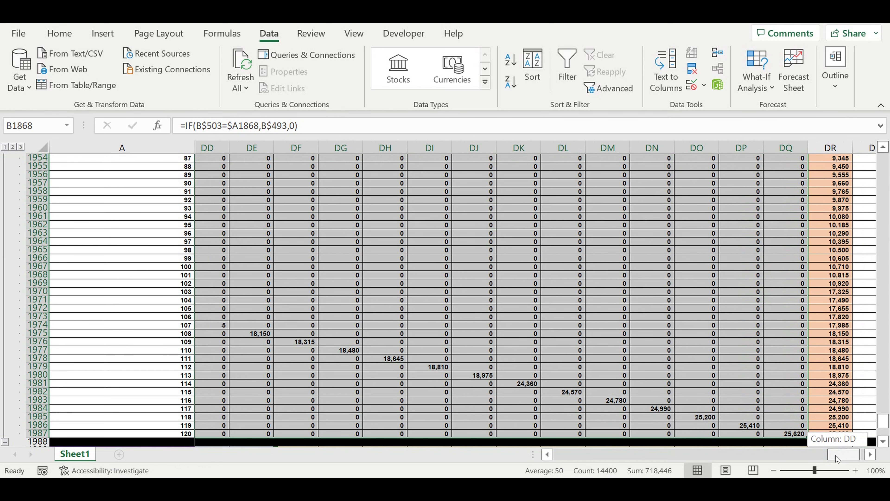
scroll(696, 325, "up", 14)
scroll(696, 325, "up", 3)
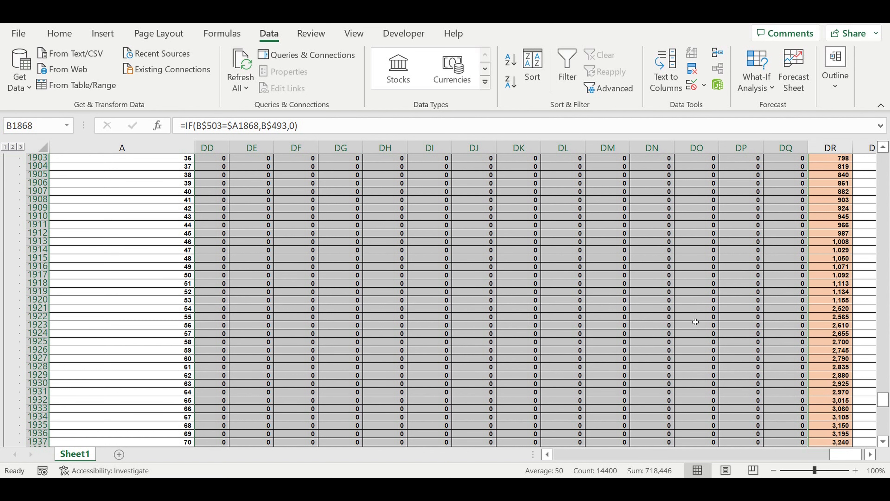
scroll(696, 322, "up", 2)
Collapse the completed User type 12 block and expand the User type 13 block
left_click_drag(842, 456, 439, 400)
scroll(380, 361, "down", 7)
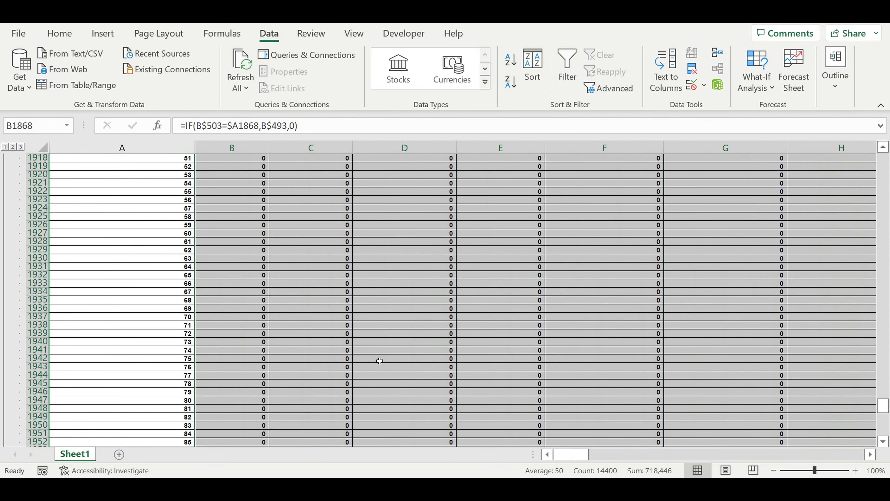
scroll(380, 361, "down", 5)
scroll(381, 360, "down", 11)
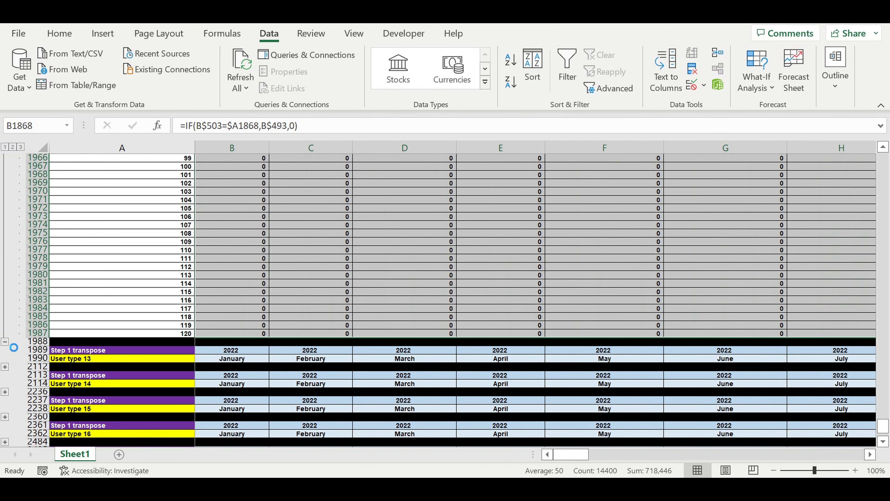
left_click(5, 341)
left_click(5, 183)
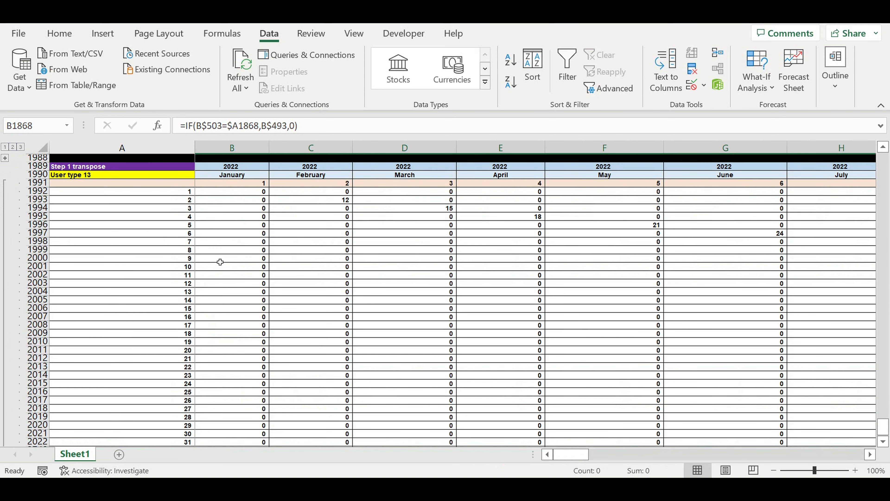
Repoint the formula in B1992 to the User type 13 row of the new users structure with =IF(B$503=$A1992,B$494,0)
scroll(220, 262, "down", 20)
scroll(223, 265, "up", 20)
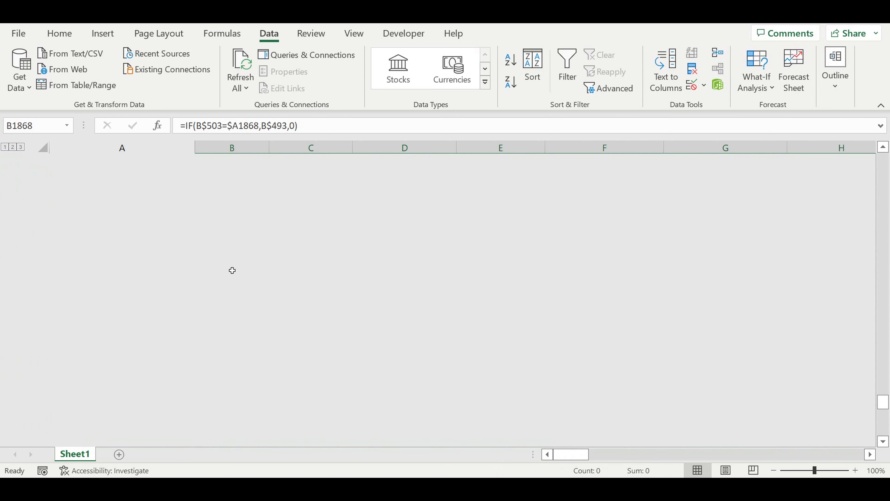
scroll(240, 268, "up", 8)
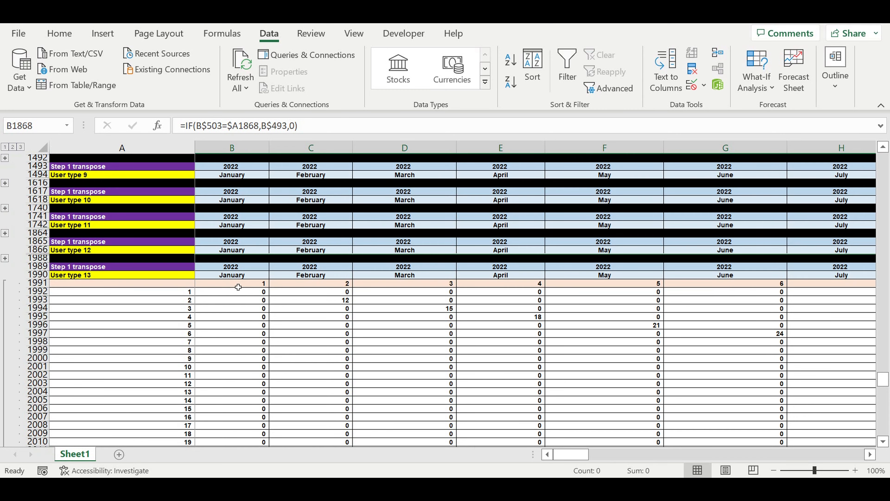
left_click(239, 289)
double_click(238, 289)
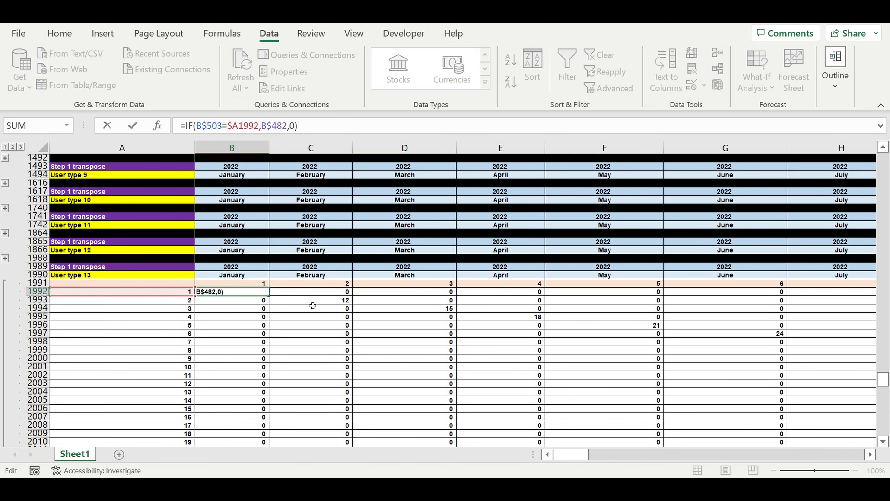
scroll(311, 305, "up", 3)
scroll(311, 305, "up", 5)
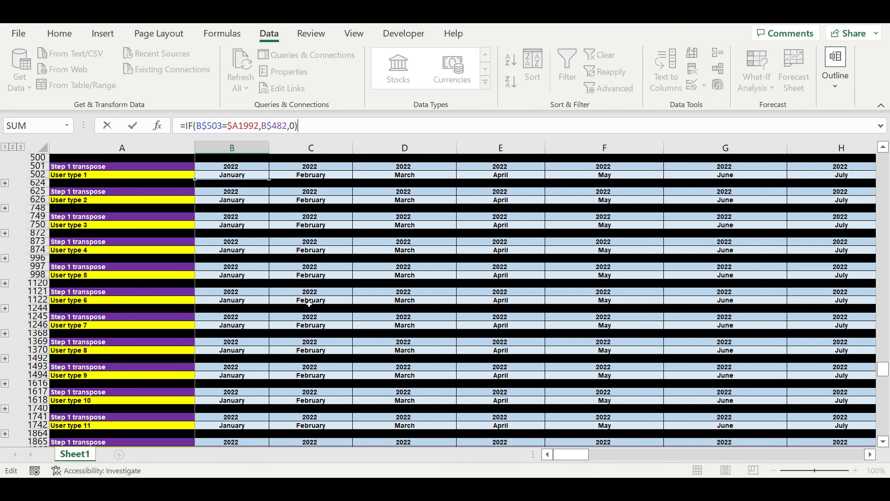
scroll(309, 303, "up", 8)
left_click(227, 213)
left_click_drag(226, 213, 169, 315)
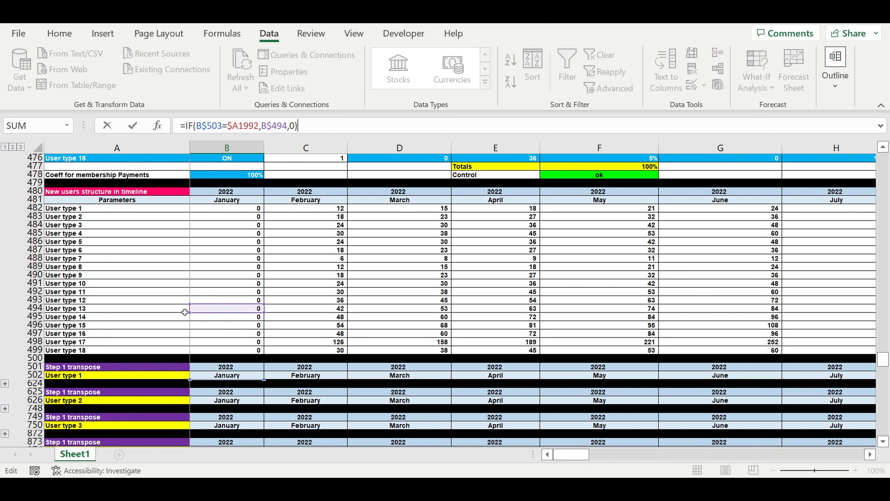
key("Return")
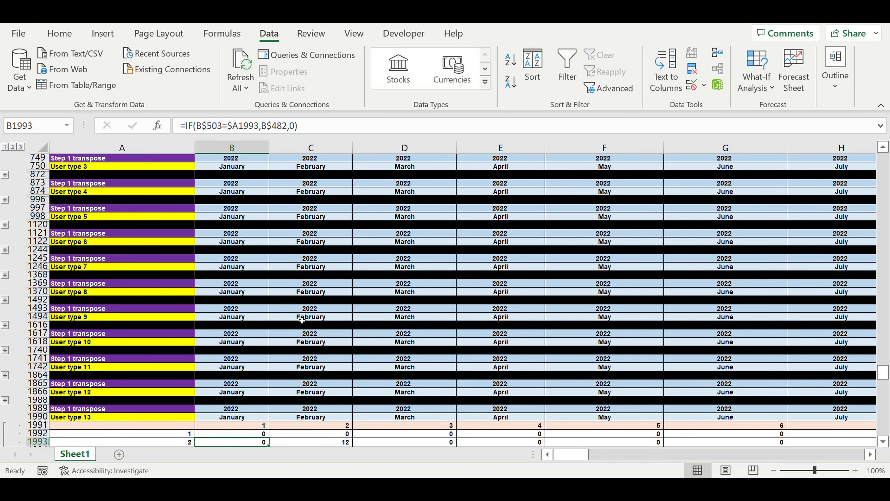
Fill the B1992 formula across the whole User type 13 matrix through DQ2111 and look over its totals in column DR
scroll(296, 325, "down", 5)
left_click(249, 309)
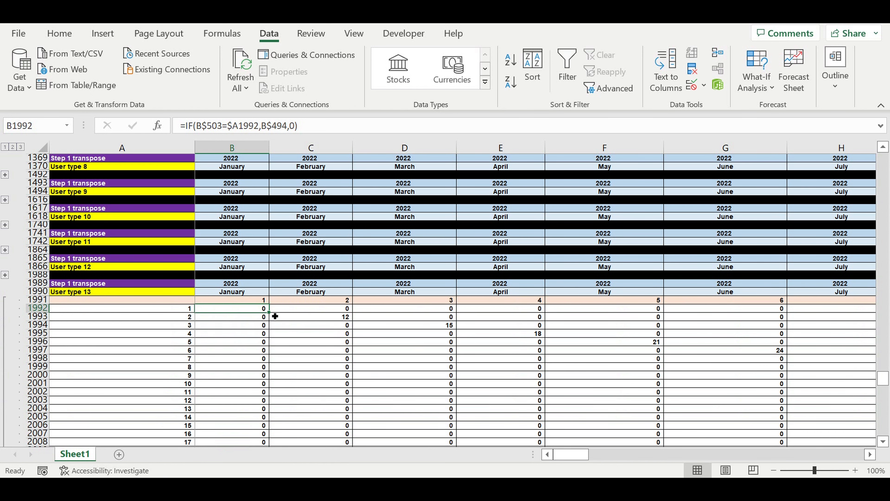
left_click_drag(274, 316, 775, 373)
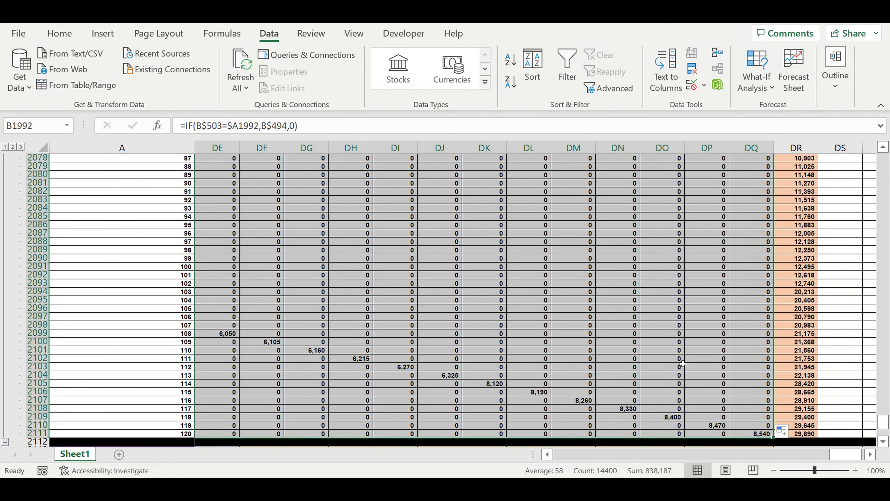
scroll(675, 356, "up", 6)
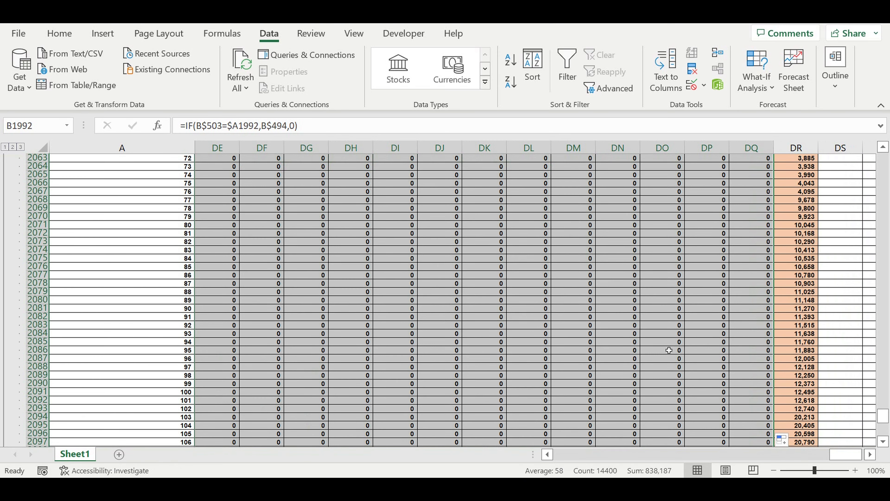
scroll(669, 350, "up", 14)
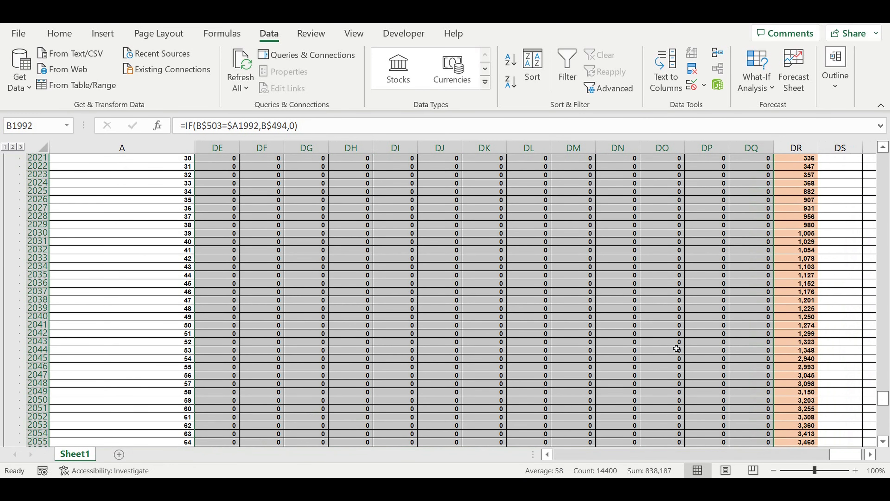
scroll(676, 348, "up", 10)
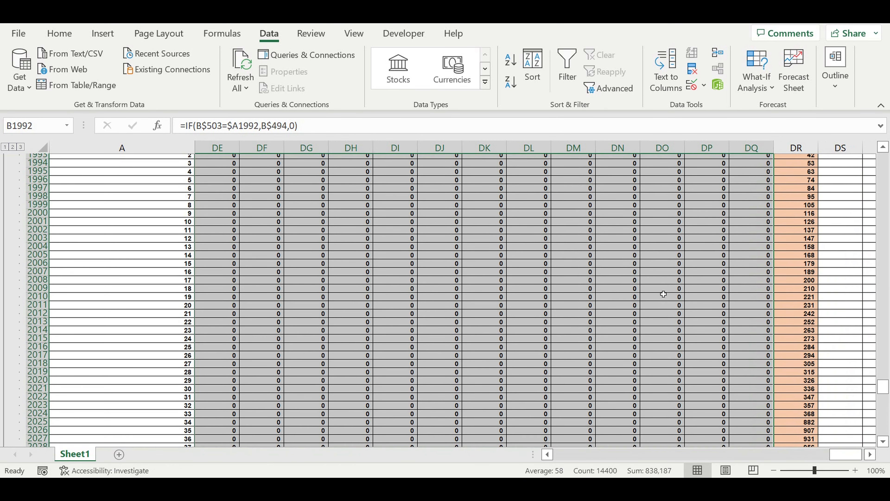
scroll(664, 294, "up", 1)
Check the first months of the User type 13 matrix and collapse the completed block
left_click_drag(845, 456, 544, 465)
left_click(296, 245)
left_click(233, 266)
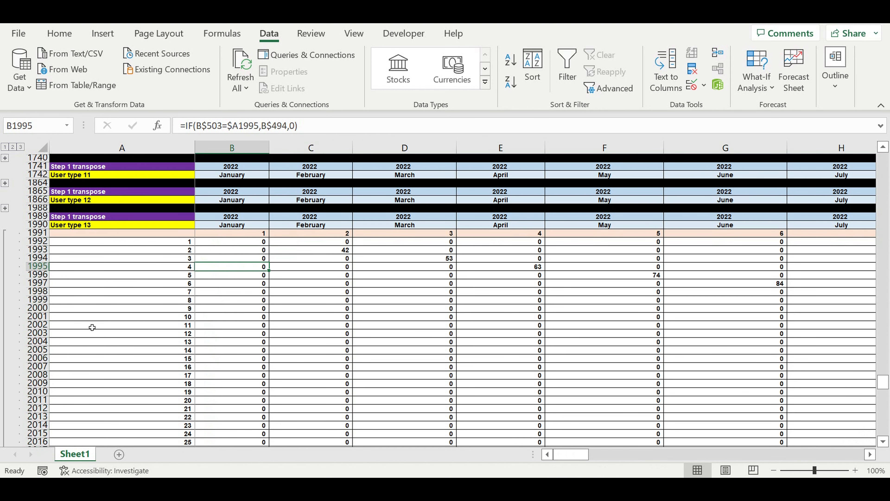
scroll(92, 327, "down", 20)
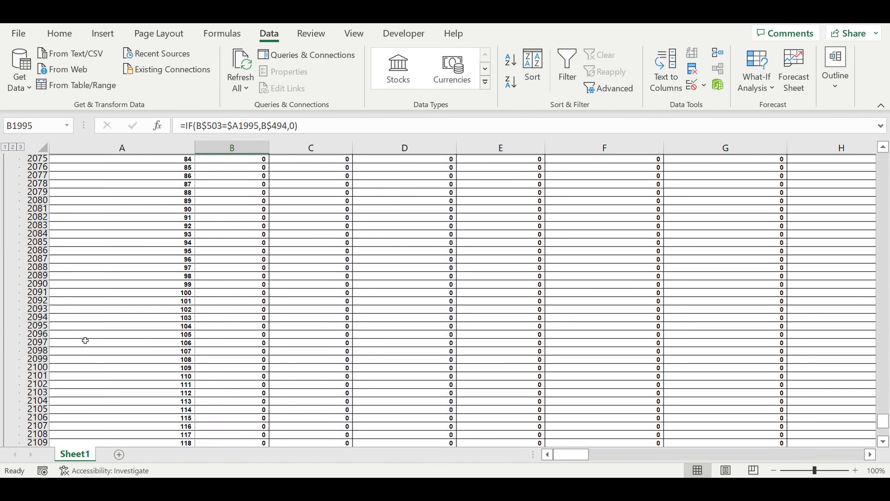
scroll(85, 340, "down", 6)
left_click(5, 315)
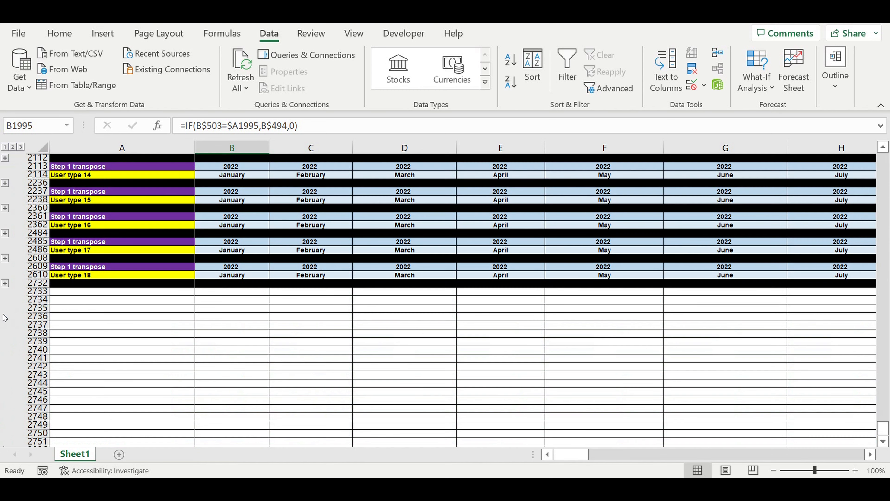
Expand the User type 14 block and repoint B2116 to the User type 14 row of the new users structure with =IF(B$503=$A2116,B$495,0)
left_click(4, 182)
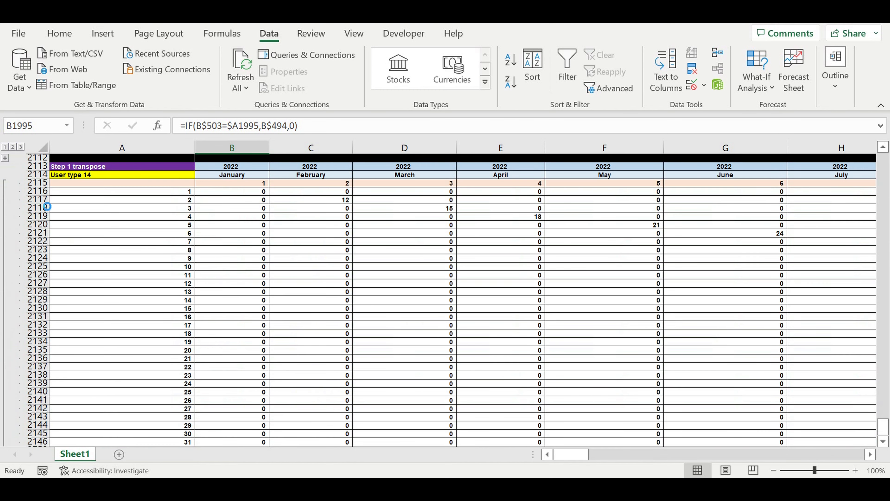
scroll(154, 257, "down", 15)
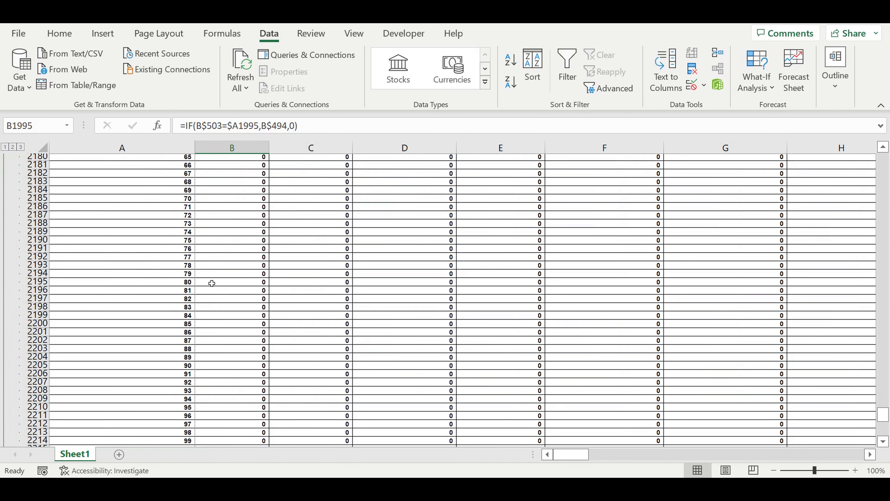
scroll(215, 287, "up", 20)
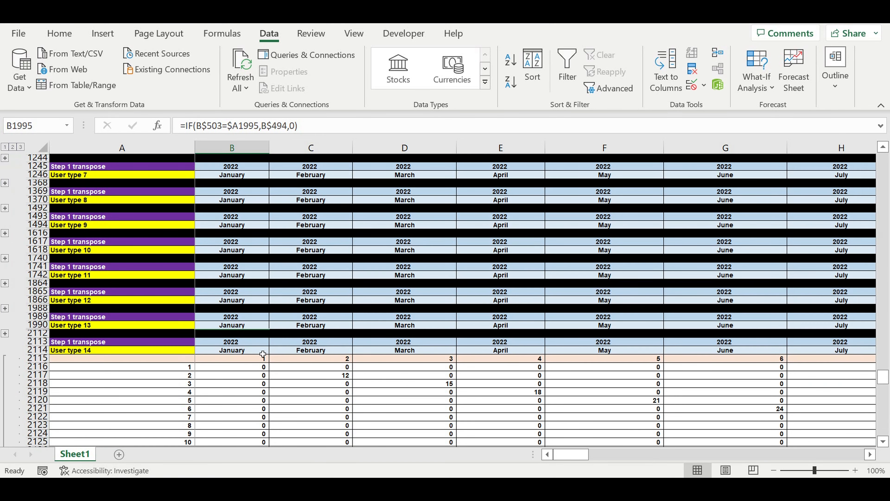
left_click(251, 370)
left_click(326, 134)
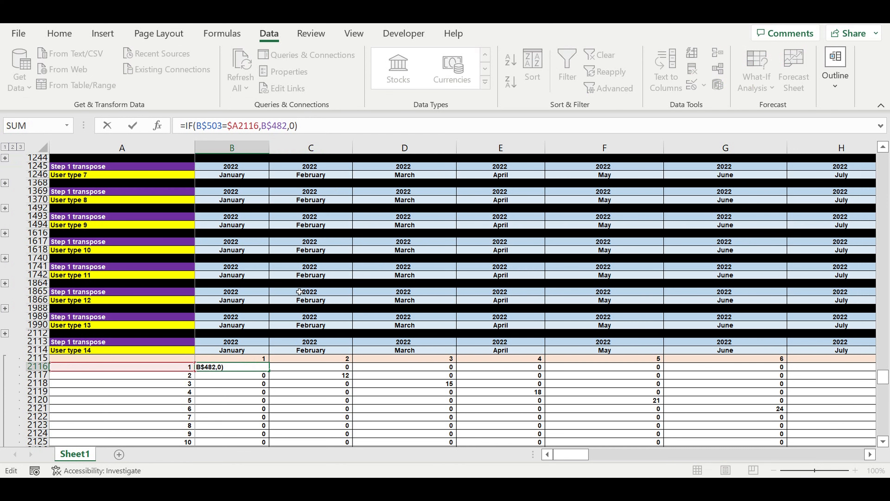
scroll(299, 292, "up", 17)
left_click_drag(217, 264, 204, 373)
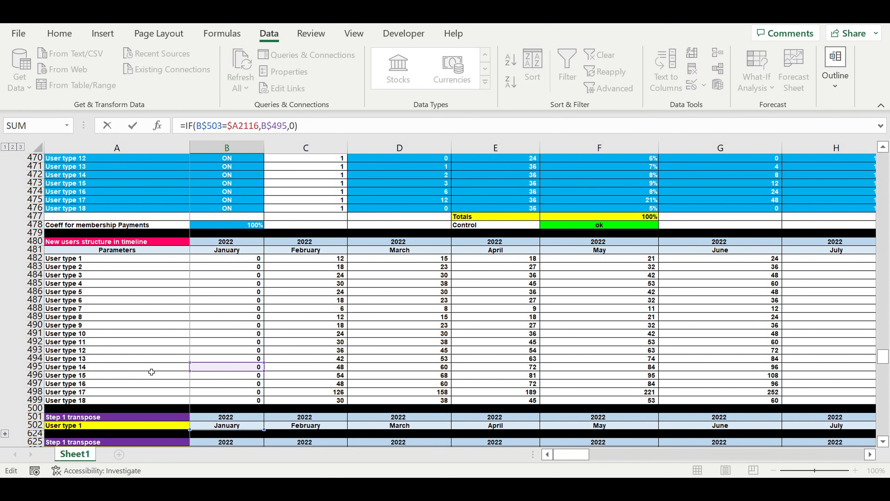
key("Return")
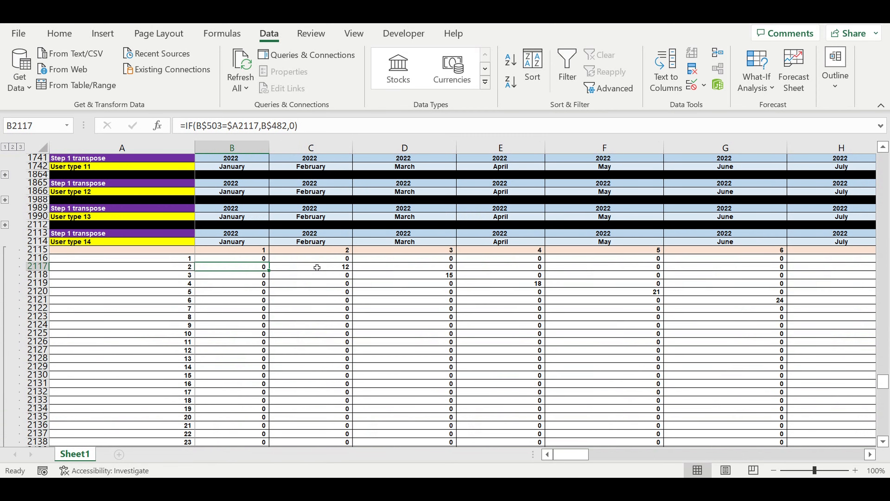
Fill the B2116 formula down and across the whole User type 14 matrix through DQ2235
left_click(245, 259)
left_click_drag(268, 262, 268, 428)
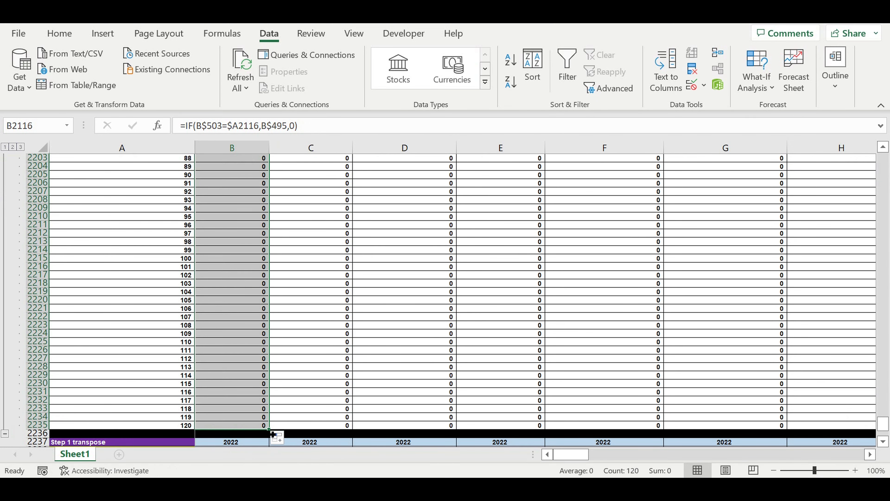
scroll(267, 429, "right", 3)
scroll(455, 291, "right", 10)
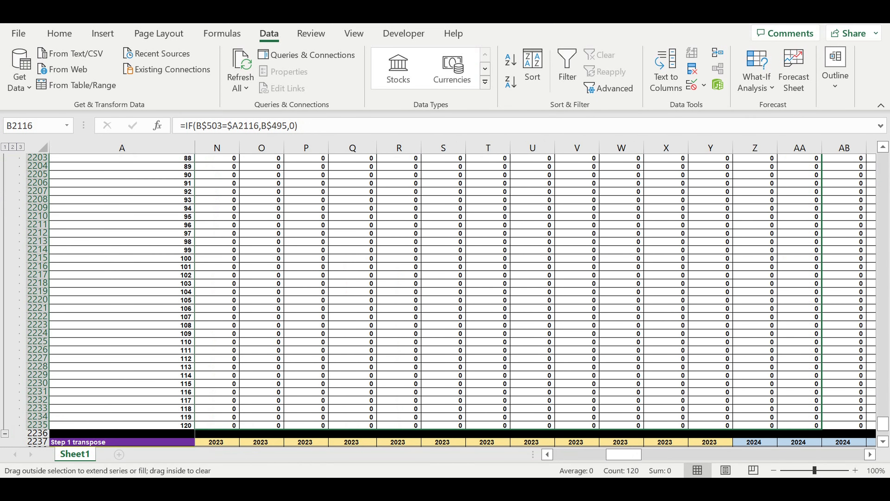
scroll(526, 291, "right", 12)
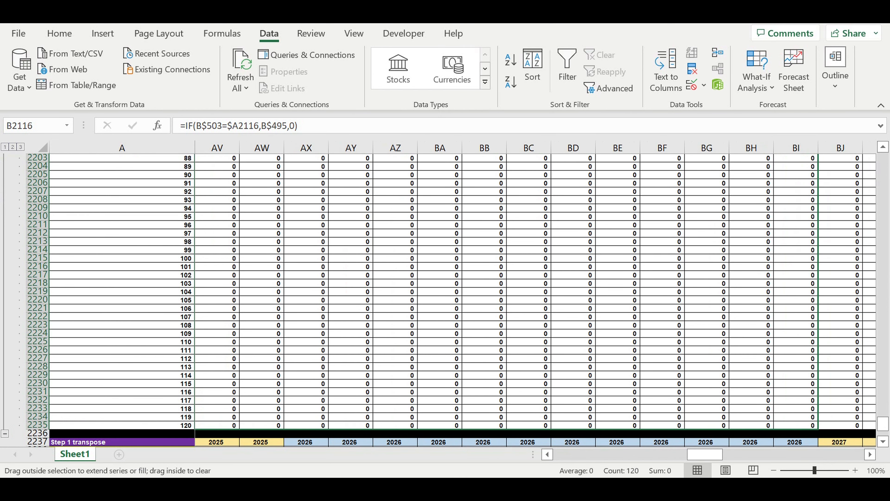
scroll(526, 291, "right", 12)
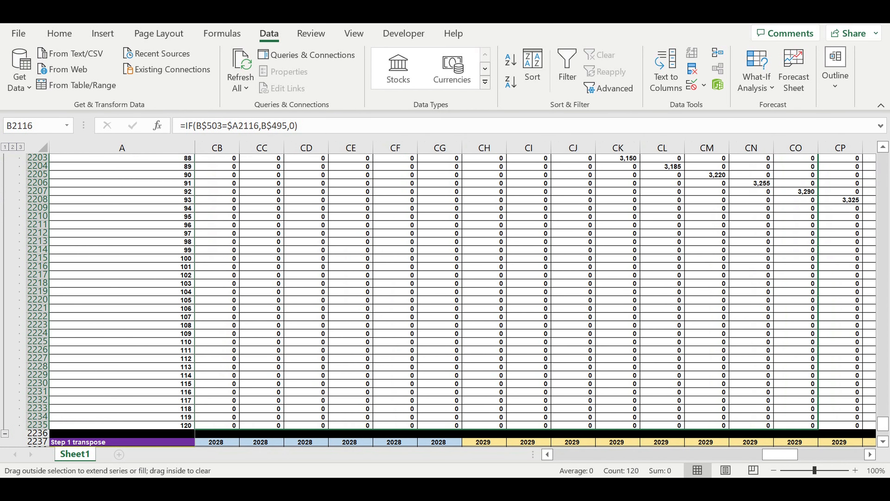
scroll(779, 417, "right", 1)
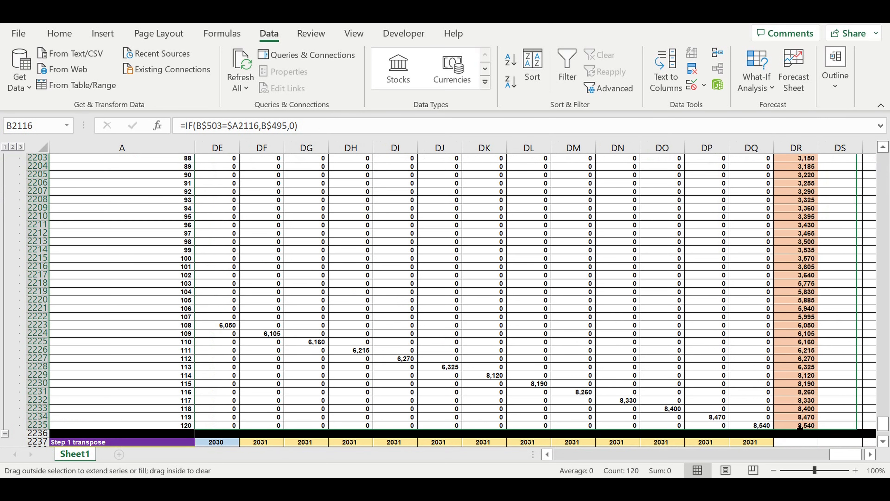
left_click_drag(778, 417, 778, 418)
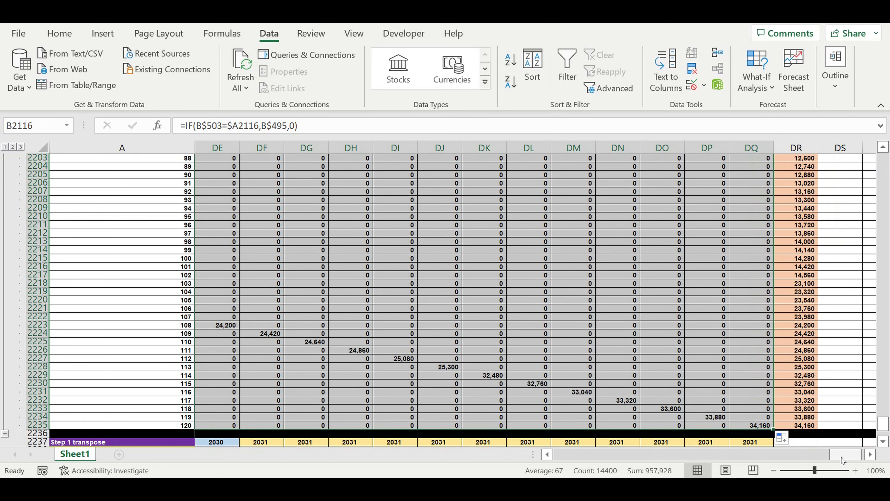
Collapse the completed User type 14 block and expand the User type 15 block
left_click_drag(844, 455, 568, 455)
scroll(168, 295, "down", 5)
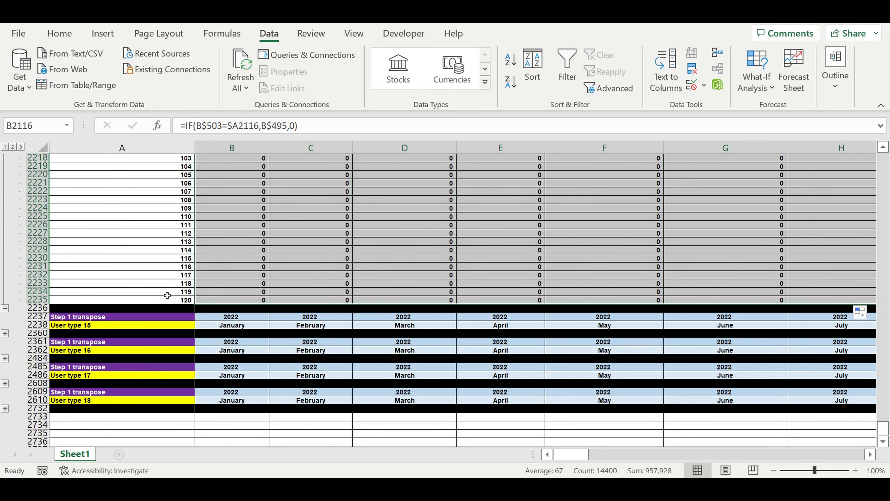
left_click(5, 308)
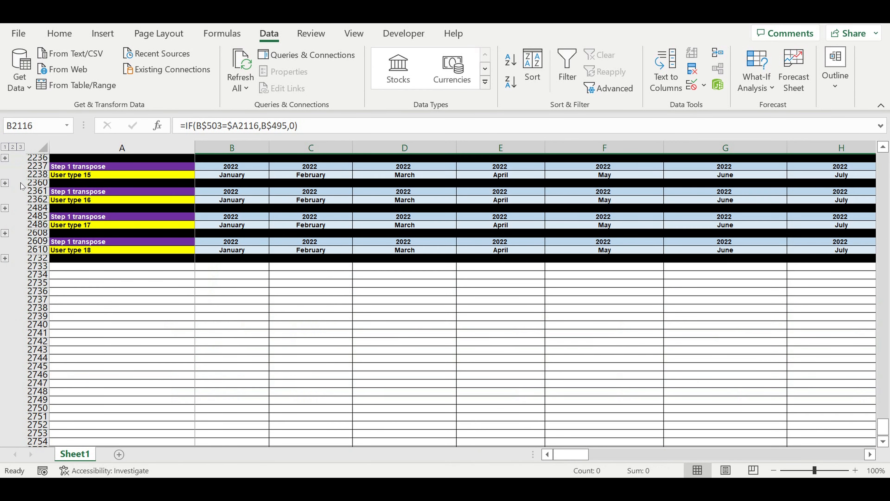
left_click(5, 183)
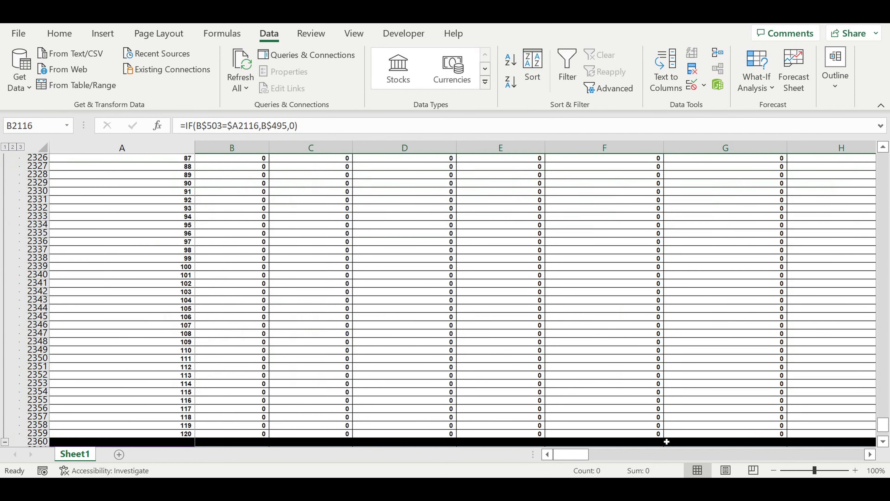
scroll(304, 283, "up", 14)
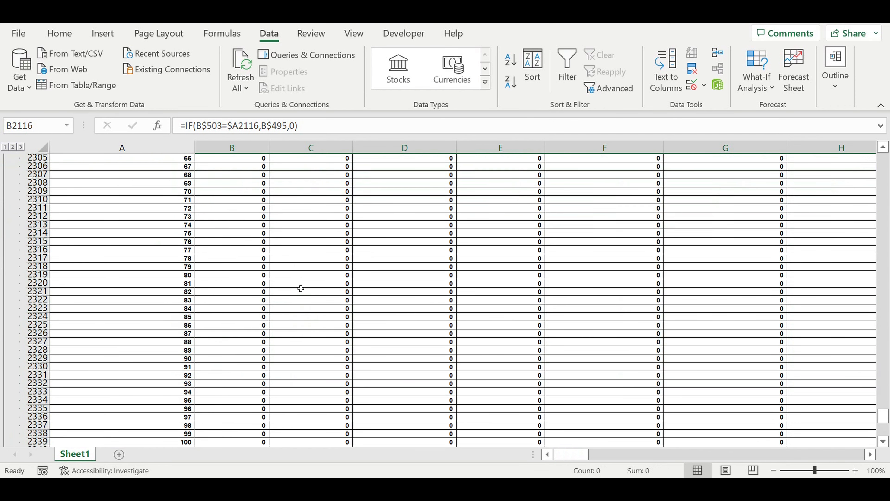
scroll(304, 283, "up", 18)
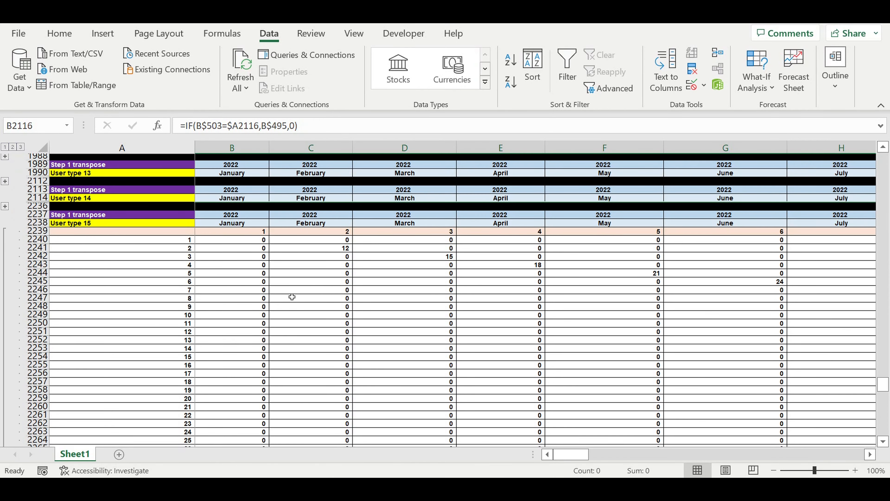
left_click(239, 290)
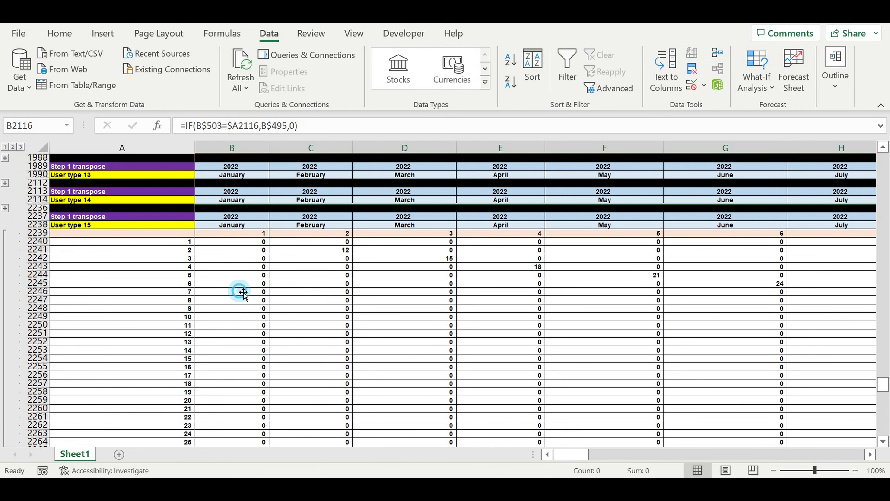
Repoint the formula in B2240 to the User type 15 row of the new users structure with =IF(B$503=$A2240,B$496,0)
left_click(230, 241)
left_click(321, 127)
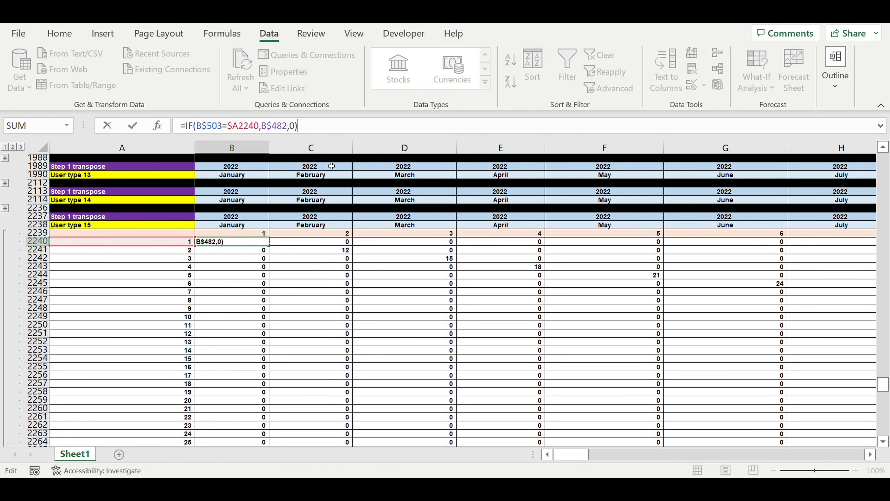
scroll(298, 317, "up", 2)
scroll(297, 318, "up", 2)
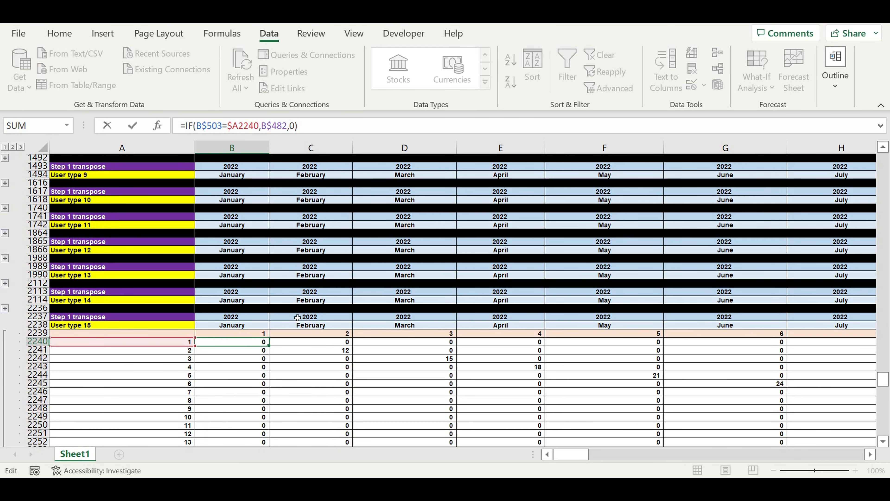
scroll(292, 335, "up", 2)
scroll(292, 334, "up", 7)
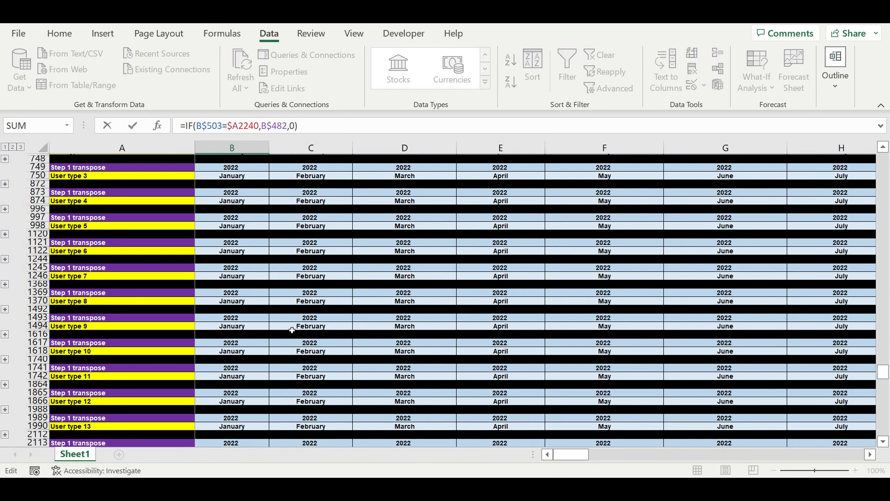
scroll(292, 330, "up", 4)
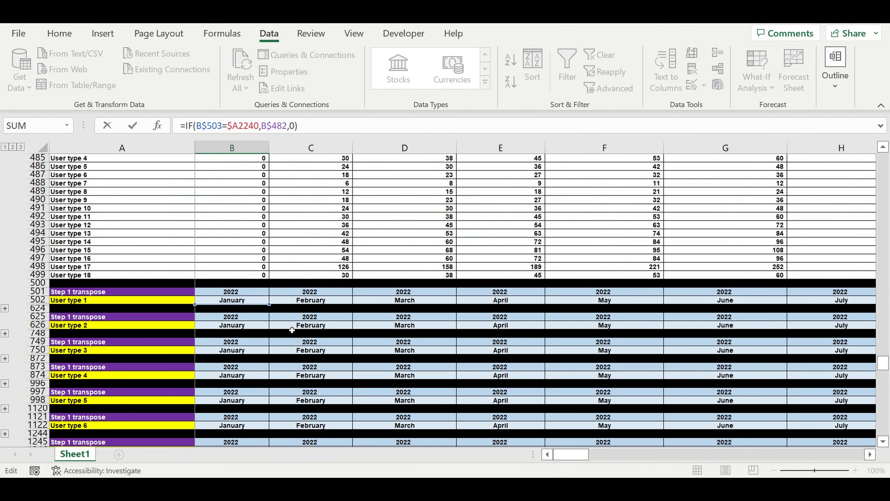
scroll(292, 330, "up", 2)
scroll(301, 352, "down", 13)
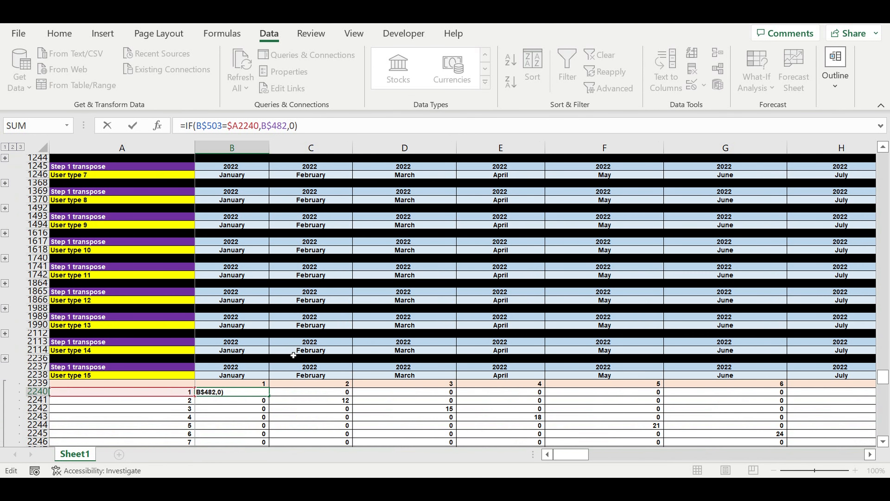
scroll(291, 349, "up", 11)
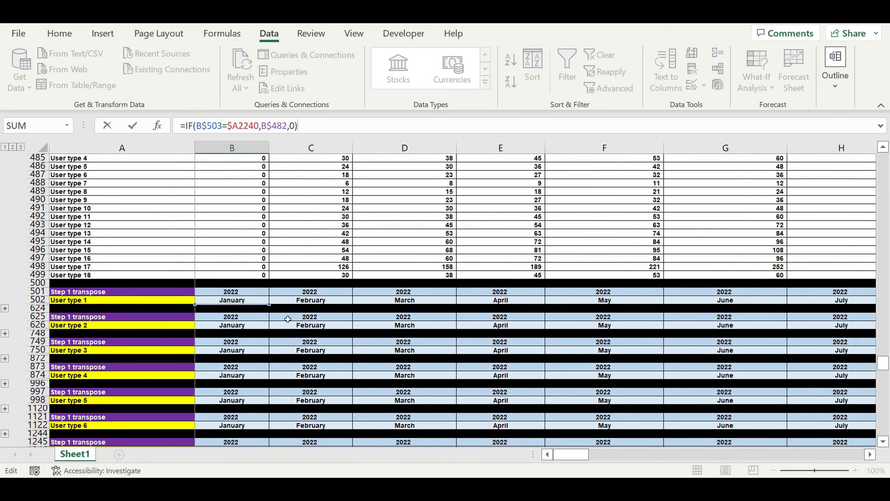
scroll(230, 216, "up", 1)
left_click(232, 161)
left_click_drag(234, 172, 230, 278)
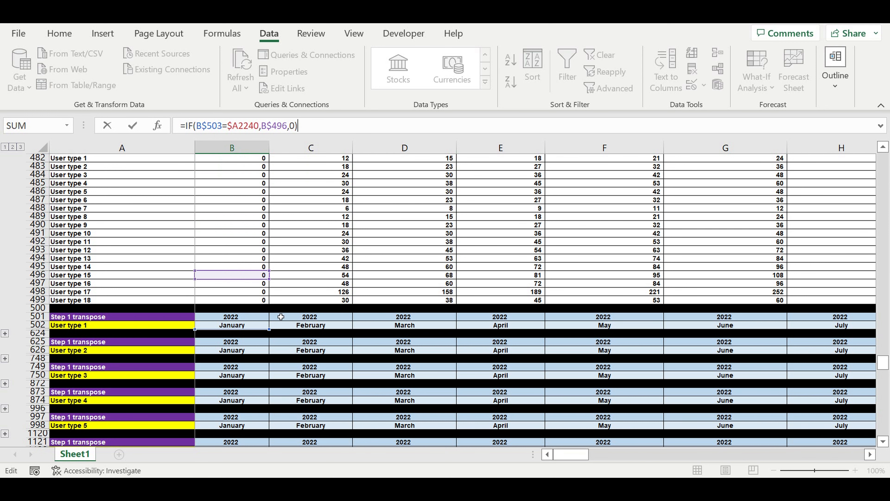
scroll(281, 316, "down", 2)
scroll(280, 316, "down", 15)
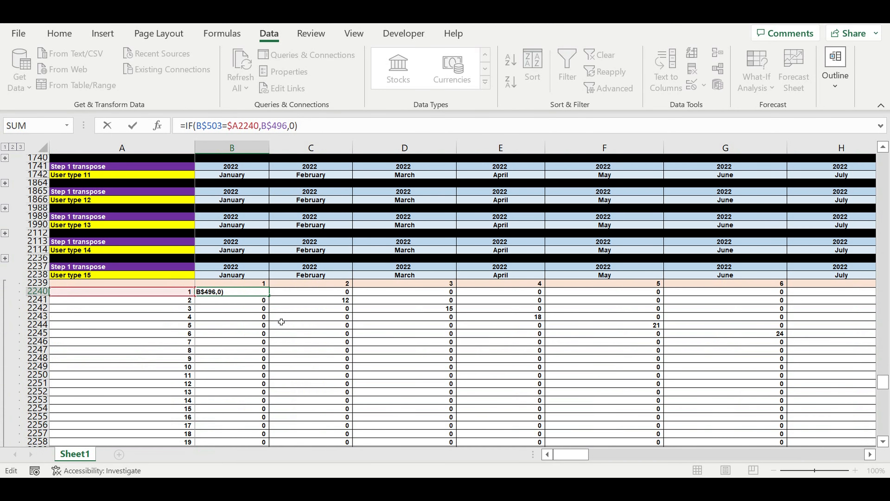
key("Return")
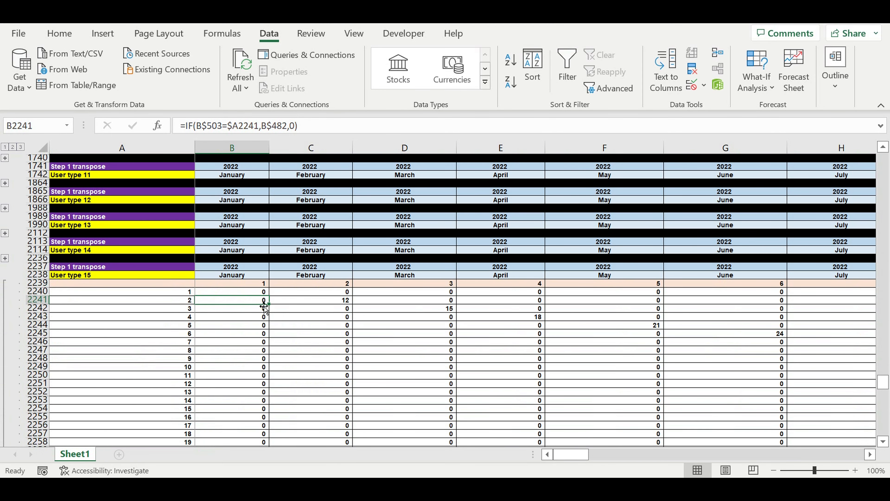
Fill the B2240 formula down and across the whole User type 15 matrix through DQ2359
left_click(245, 290)
left_click_drag(269, 296, 269, 445)
left_click_drag(262, 400, 818, 425)
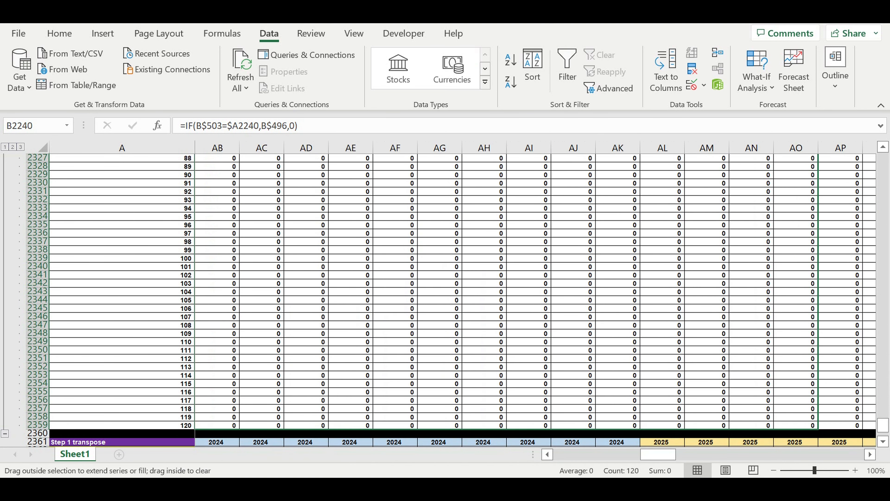
scroll(526, 291, "right", 10)
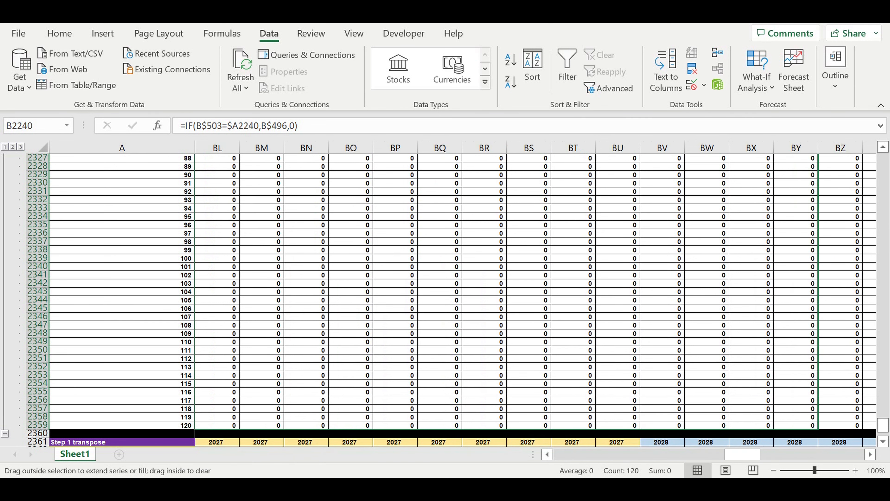
scroll(526, 291, "right", 13)
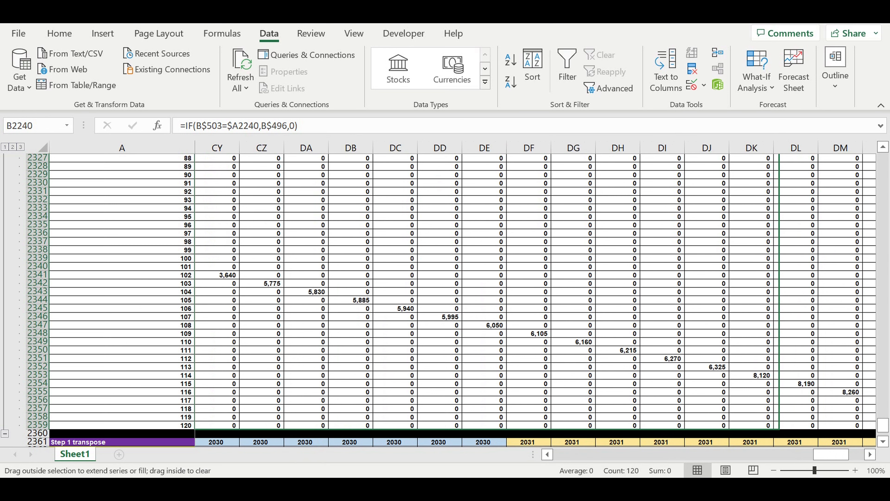
scroll(781, 393, "right", 2)
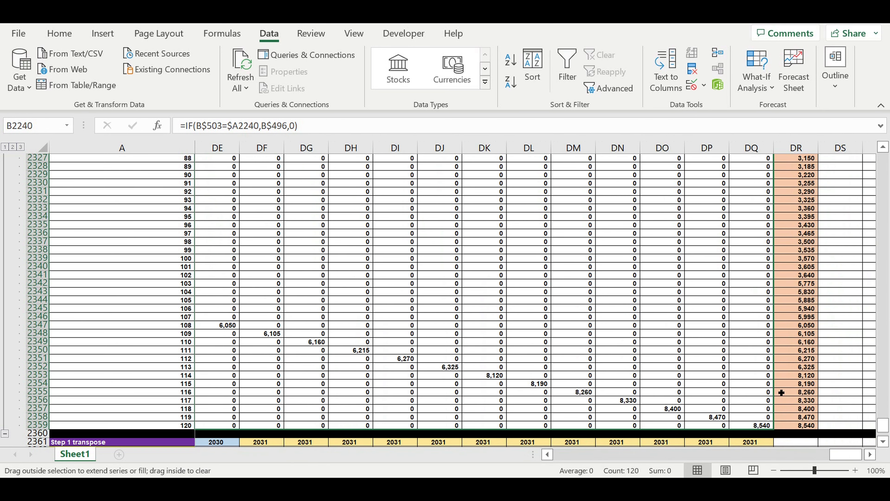
left_click_drag(781, 393, 783, 391)
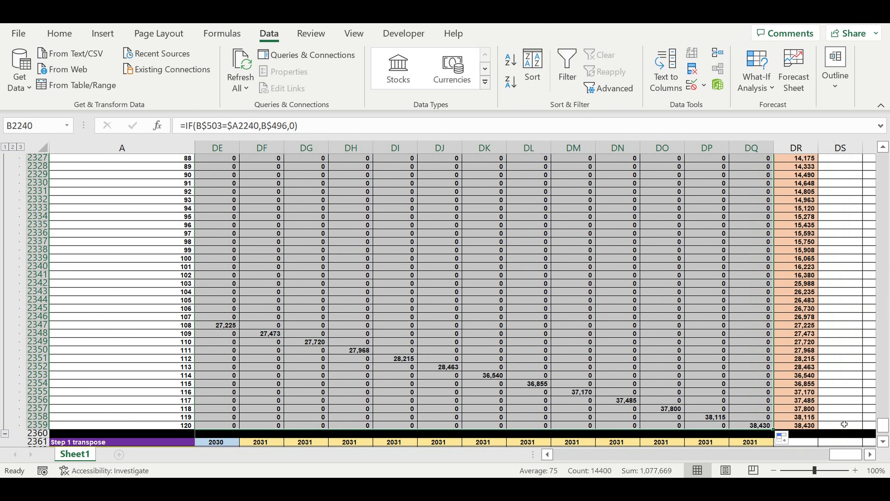
Return to the first months of the User type 15 matrix and collapse the completed block
left_click_drag(846, 454, 484, 470)
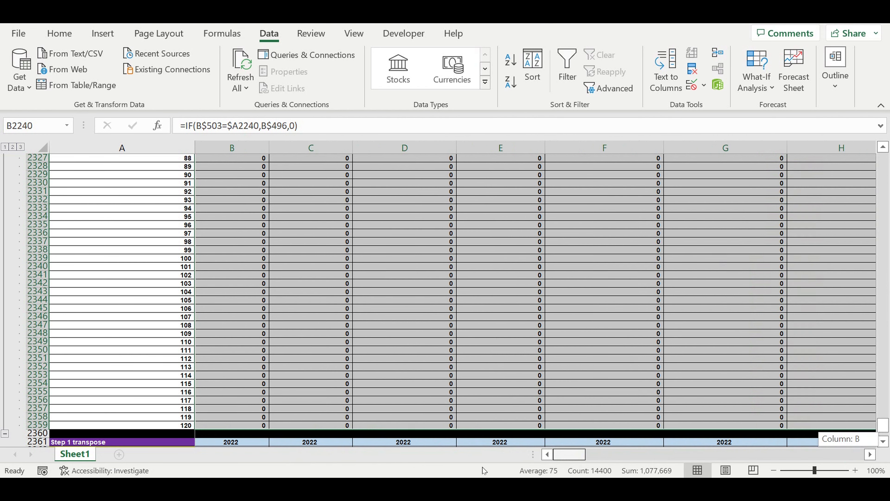
scroll(214, 351, "down", 6)
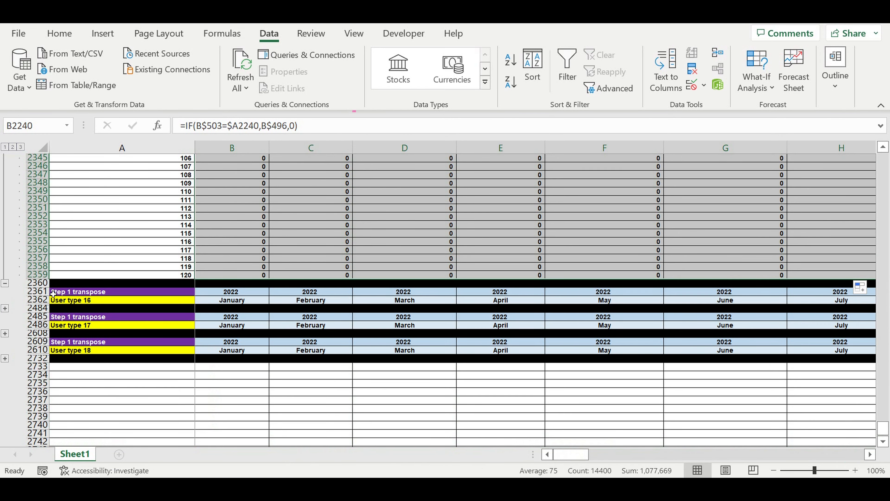
left_click(4, 283)
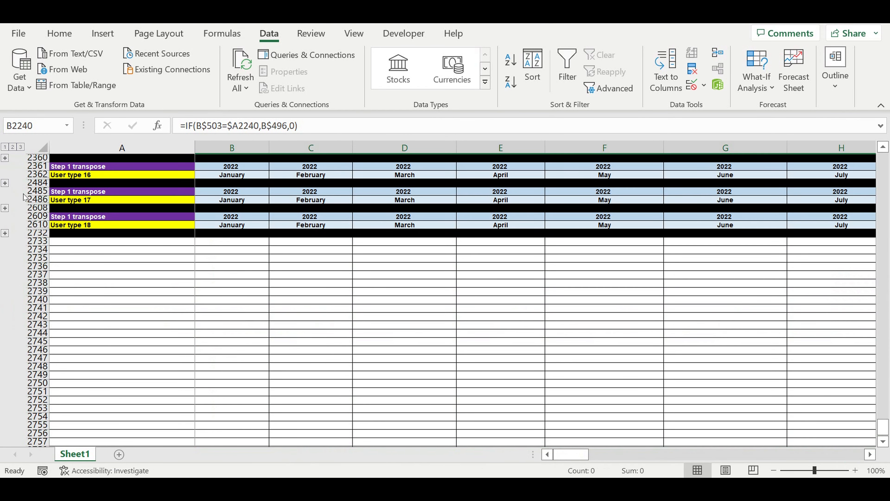
Expand the User type 16 block and repoint B2364 to the User type 16 row of the new users structure with =IF(B$503=$A2364,B$497,0)
left_click(4, 184)
scroll(187, 272, "down", 20)
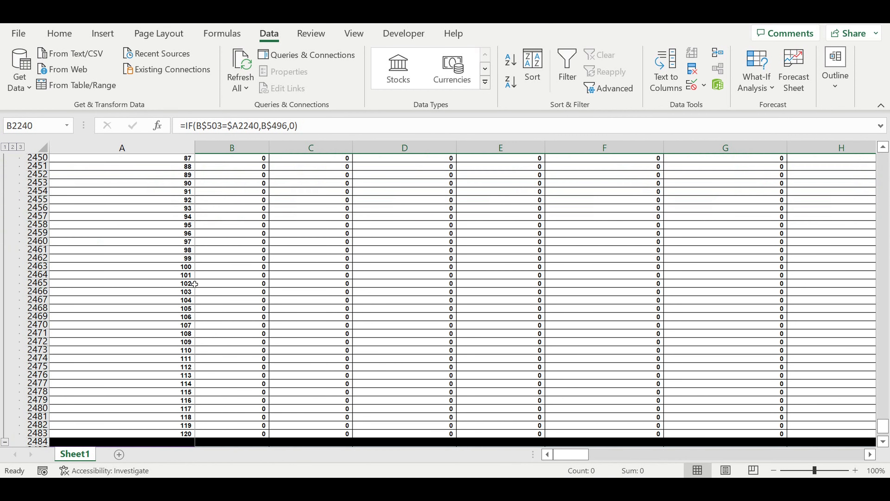
scroll(191, 274, "up", 20)
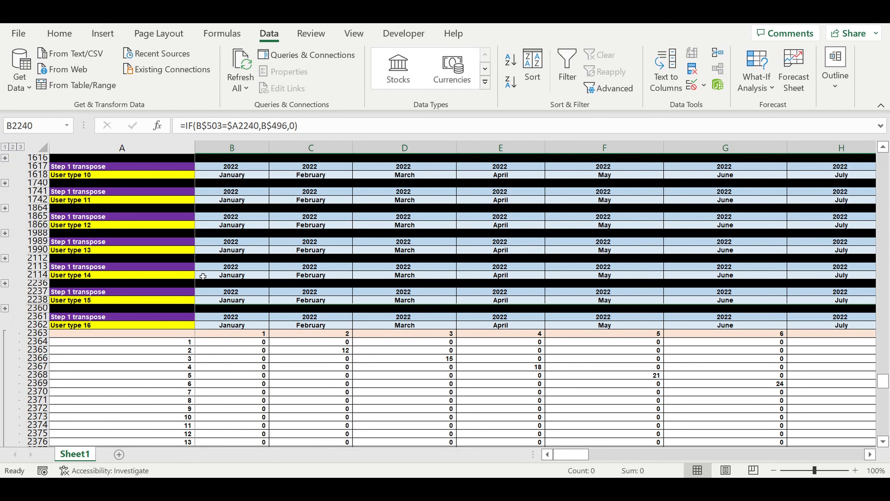
left_click(244, 350)
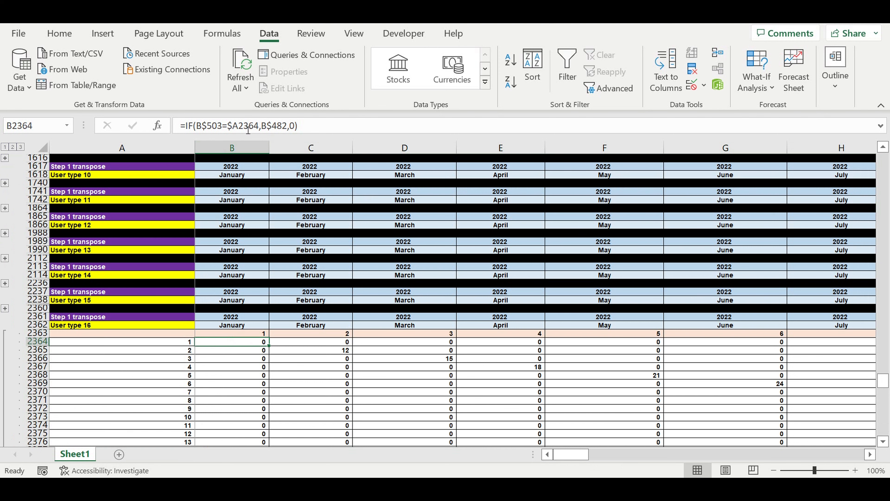
double_click(244, 341)
scroll(296, 311, "up", 6)
scroll(296, 310, "up", 10)
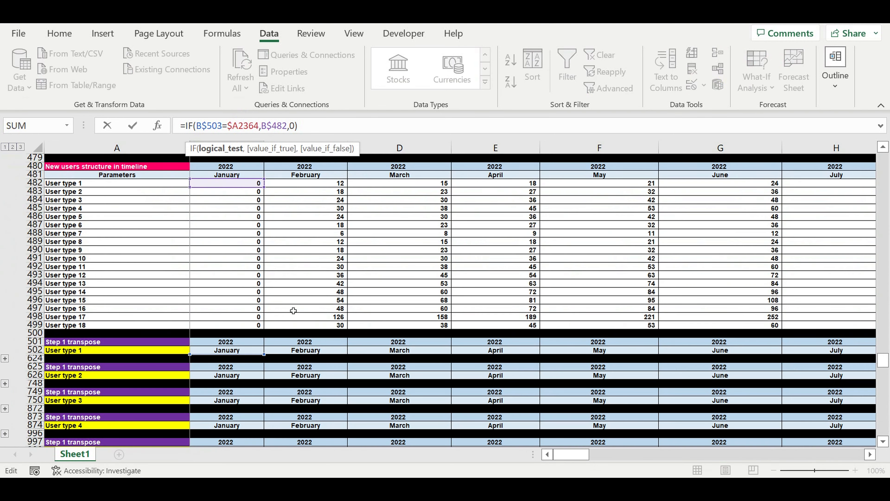
left_click_drag(215, 186, 195, 312)
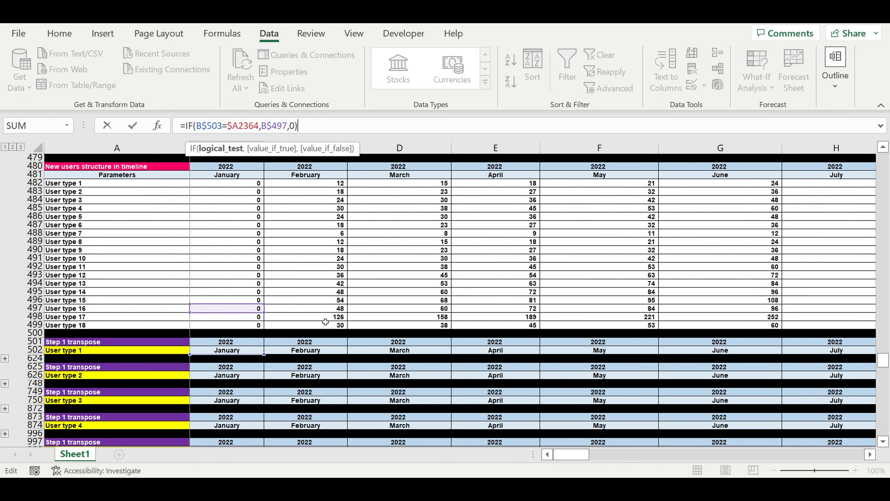
key("Return")
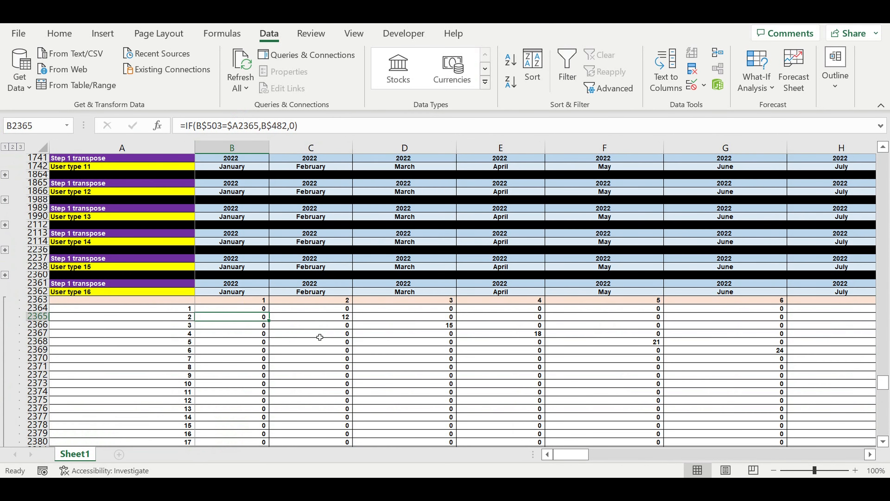
Fill the B2364 formula down and across the whole User type 16 matrix through DQ2483
key("Up")
left_click_drag(268, 313, 270, 427)
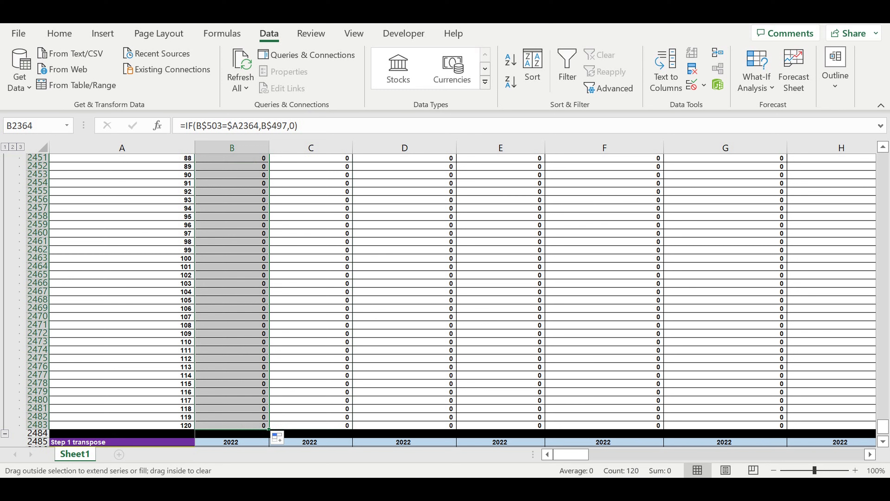
scroll(466, 291, "right", 15)
scroll(466, 291, "right", 10)
scroll(467, 291, "right", 5)
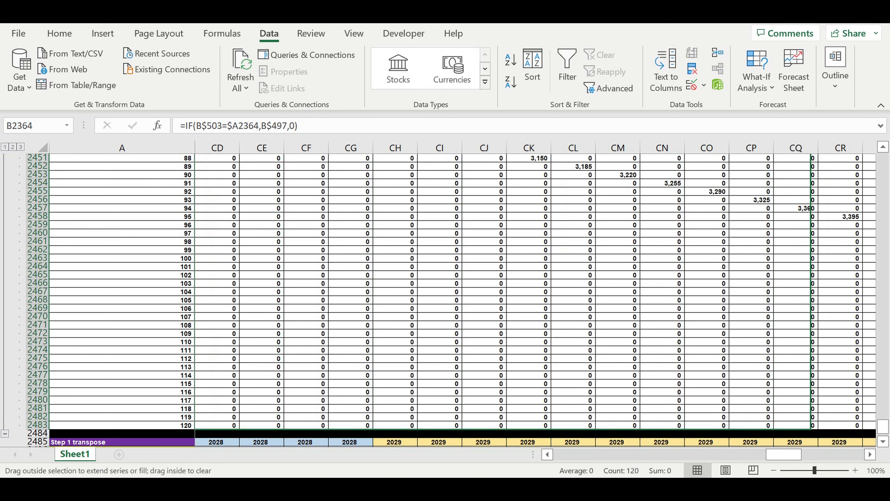
mouse_move(812, 426)
left_mouse_down()
mouse_move(849, 426)
mouse_move(790, 425)
mouse_move(803, 423)
left_mouse_up()
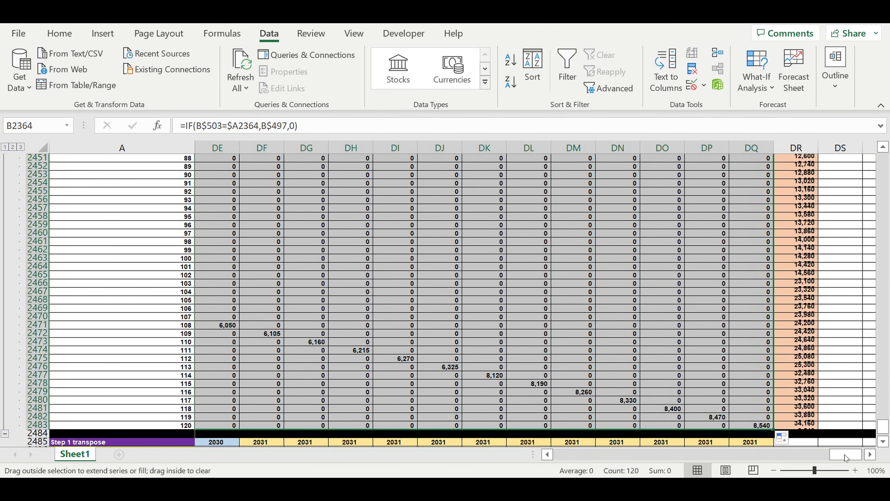
left_click_drag(845, 455, 322, 368)
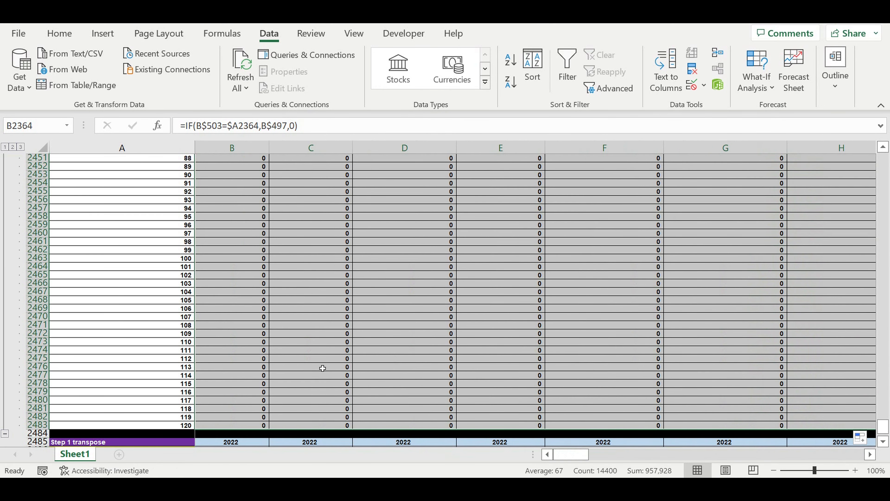
Expand the User type 17 block and collapse the completed User type 16 block
scroll(248, 337, "down", 5)
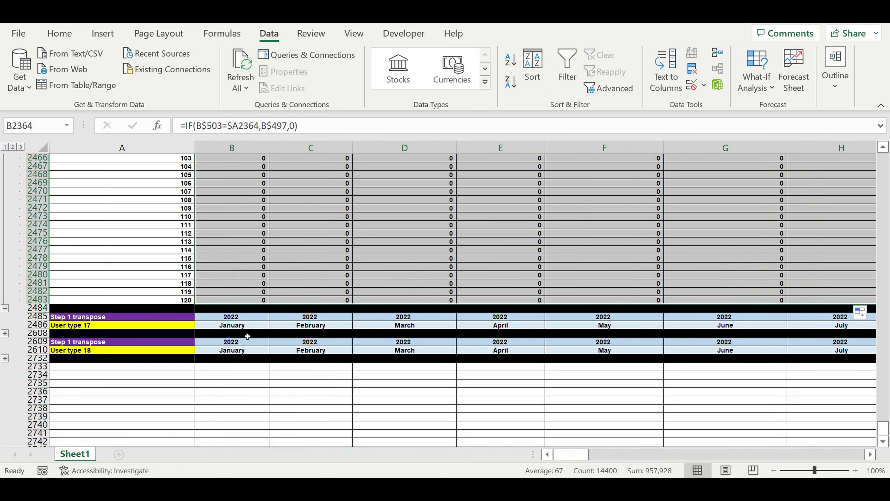
left_click(5, 333)
scroll(131, 305, "down", 20)
scroll(167, 294, "up", 20)
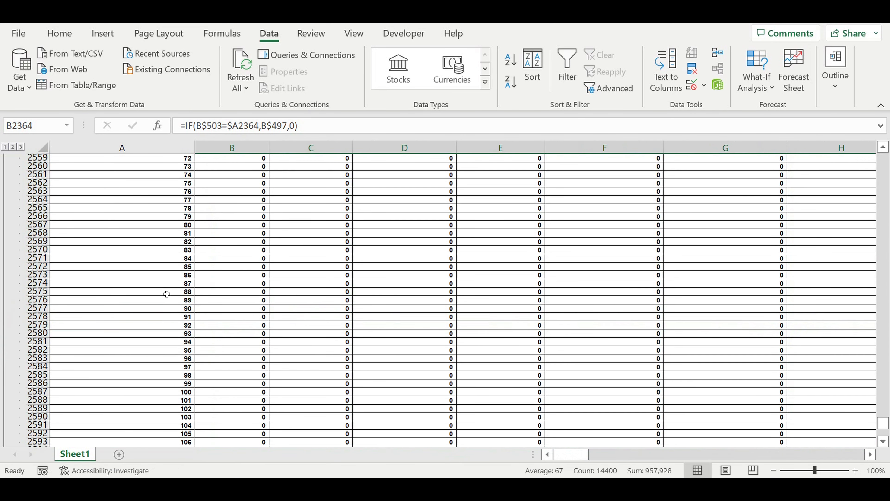
scroll(163, 277, "up", 4)
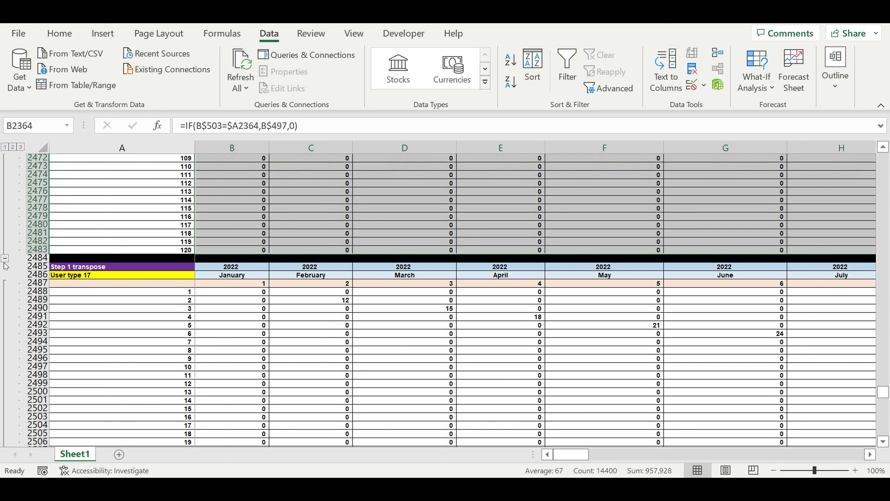
left_click(5, 258)
scroll(249, 280, "up", 4)
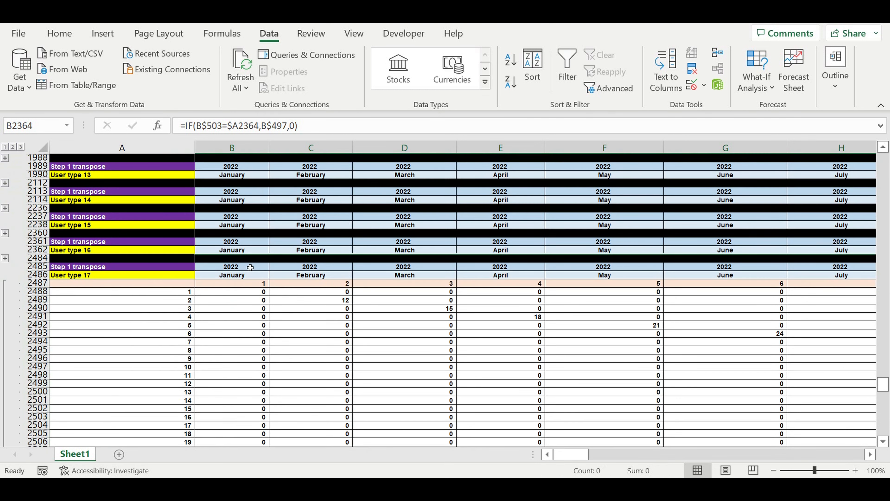
Repoint the formula in B2488 to the User type 17 row of the new users structure with =IF(B$503=$A2488,B$498,0)
double_click(234, 295)
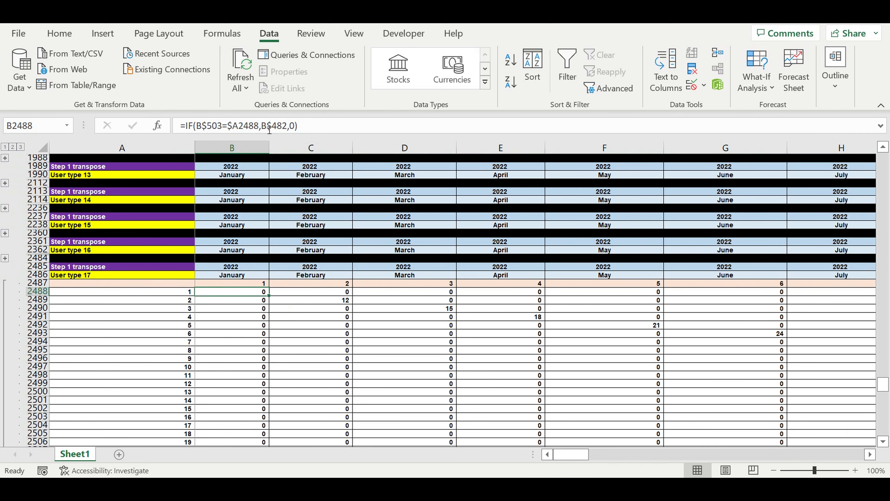
scroll(313, 324, "up", 5)
scroll(291, 334, "up", 12)
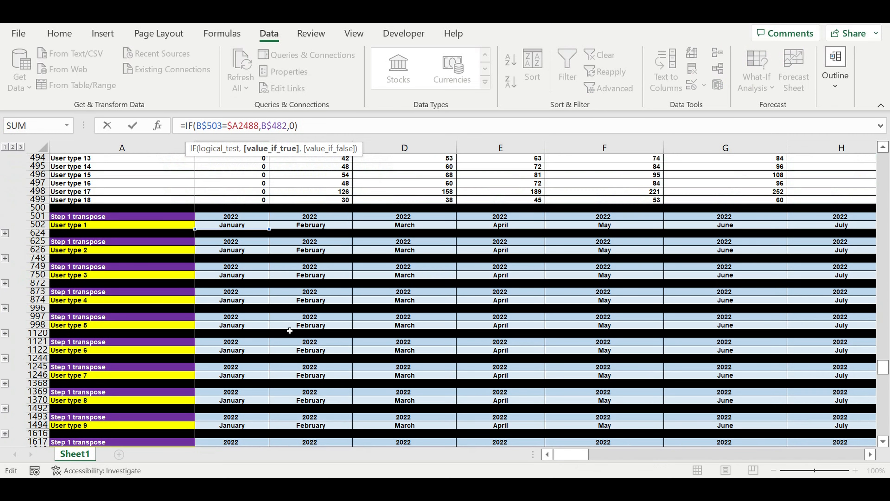
scroll(289, 331, "up", 3)
left_click_drag(203, 212, 198, 342)
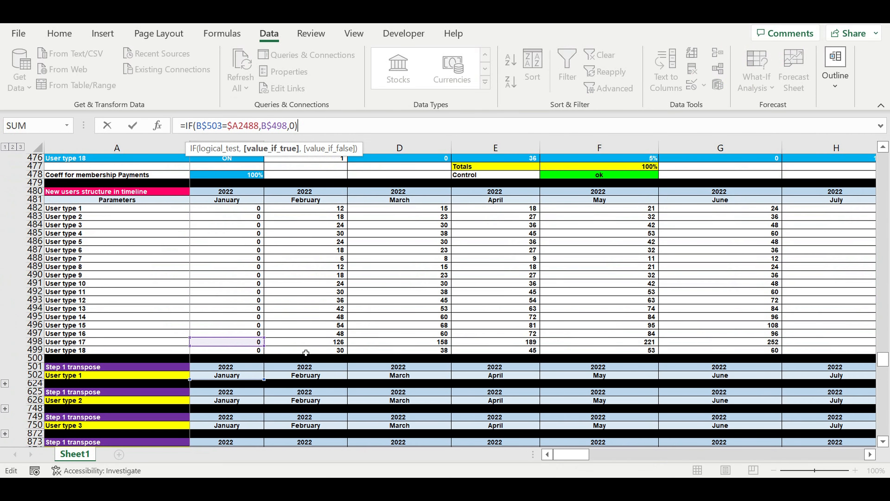
scroll(306, 352, "down", 1)
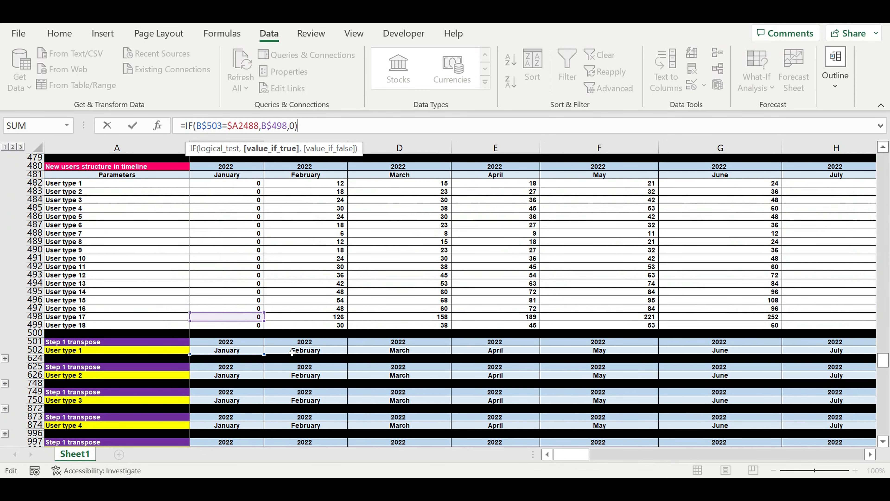
scroll(292, 353, "down", 20)
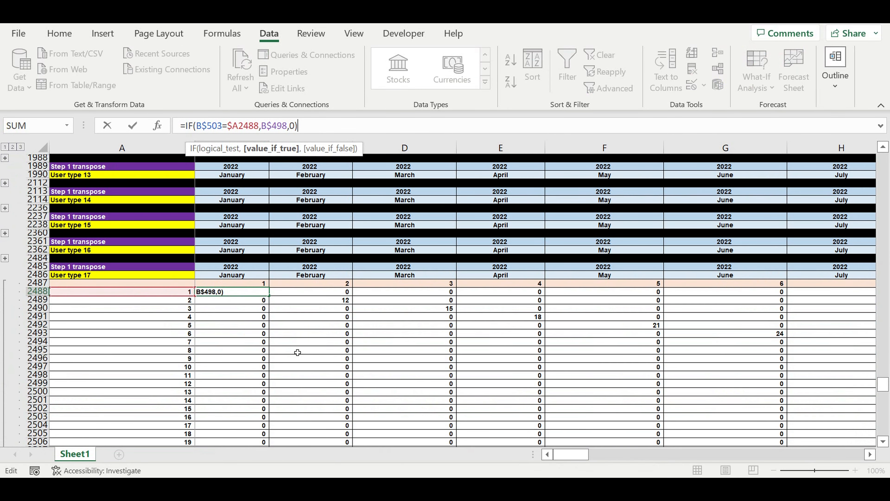
key("Return")
Fill the B2488 formula down and across the whole User type 17 matrix through DQ2607
left_click(232, 292)
left_click_drag(269, 296, 813, 438)
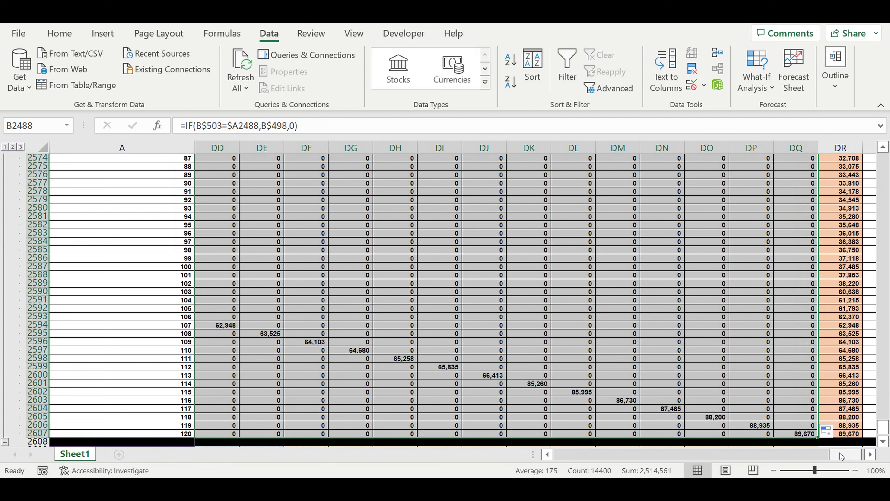
left_click_drag(507, 465, 495, 464)
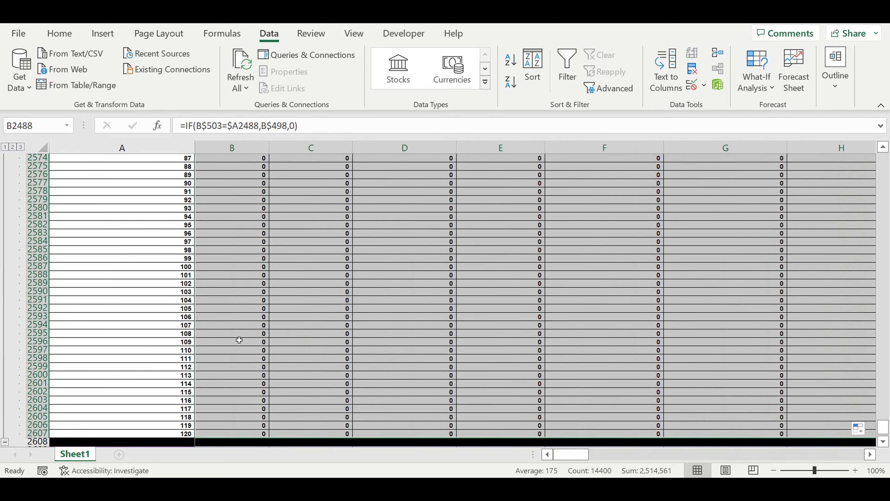
Collapse the completed User type 17 block and expand the User type 18 block
scroll(239, 341, "down", 5)
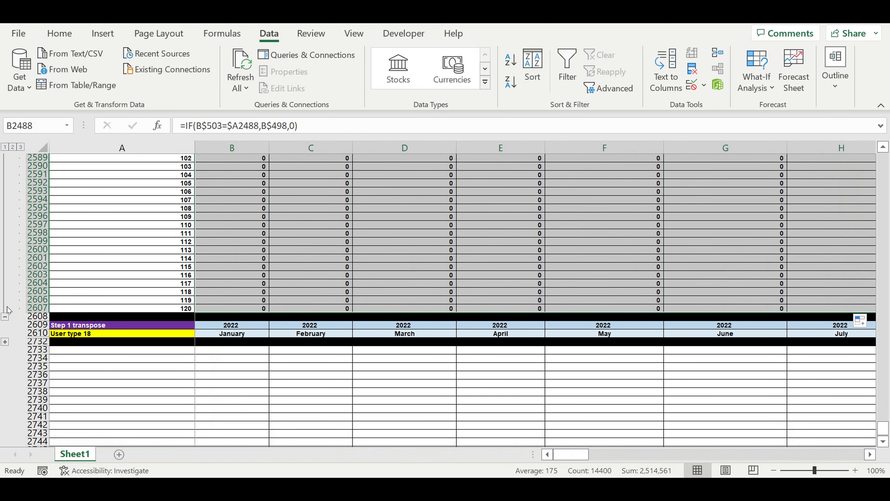
left_click(5, 317)
left_click(5, 182)
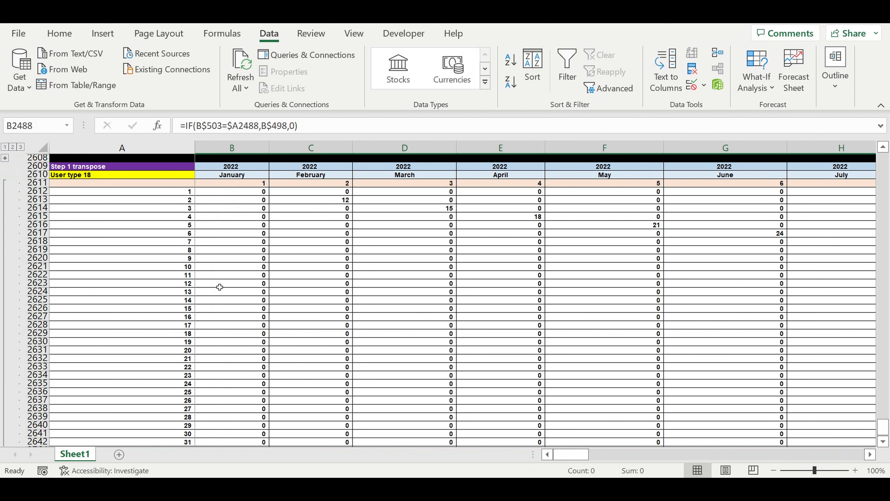
scroll(220, 287, "down", 20)
scroll(206, 292, "up", 20)
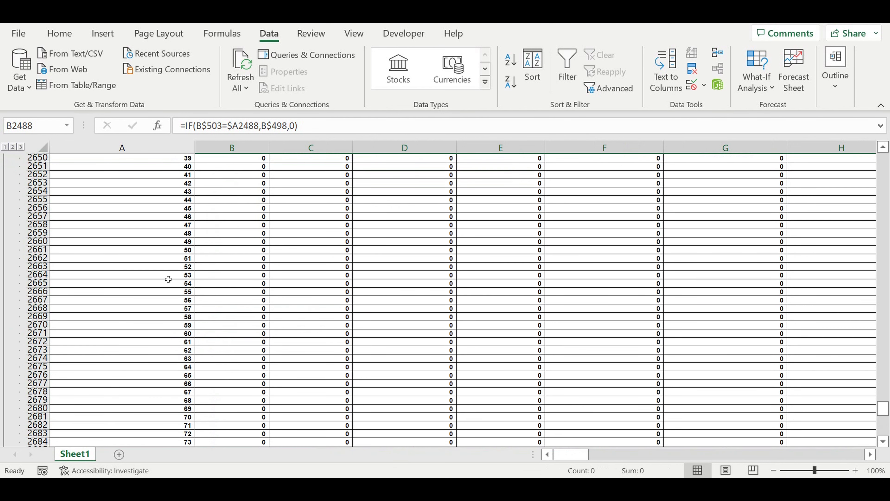
scroll(176, 280, "up", 4)
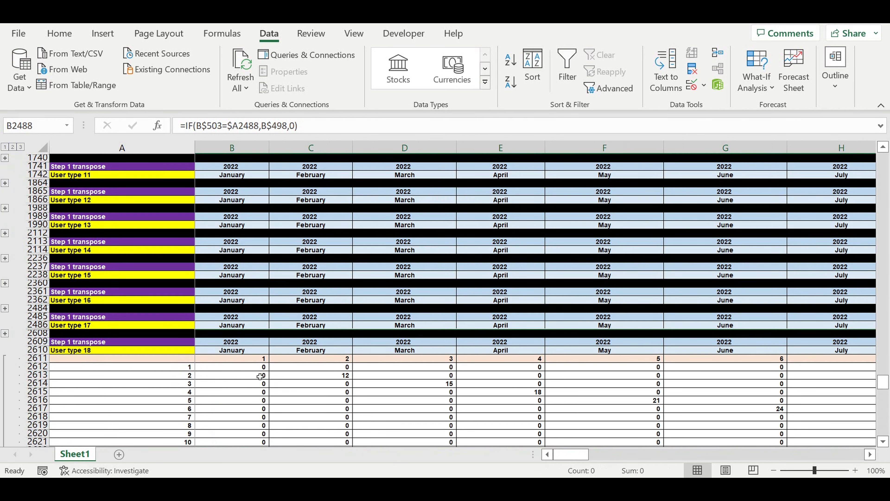
Repoint the formula in B2612 to the User type 18 row of the new users structure with =IF(B$503=$A2612,B$499,0)
left_click(251, 368)
left_click(329, 130)
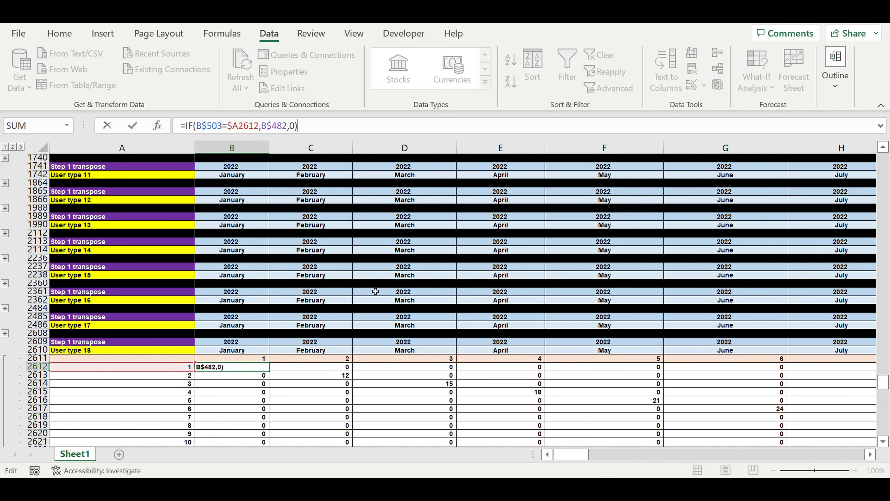
scroll(368, 324, "up", 6)
scroll(368, 324, "up", 15)
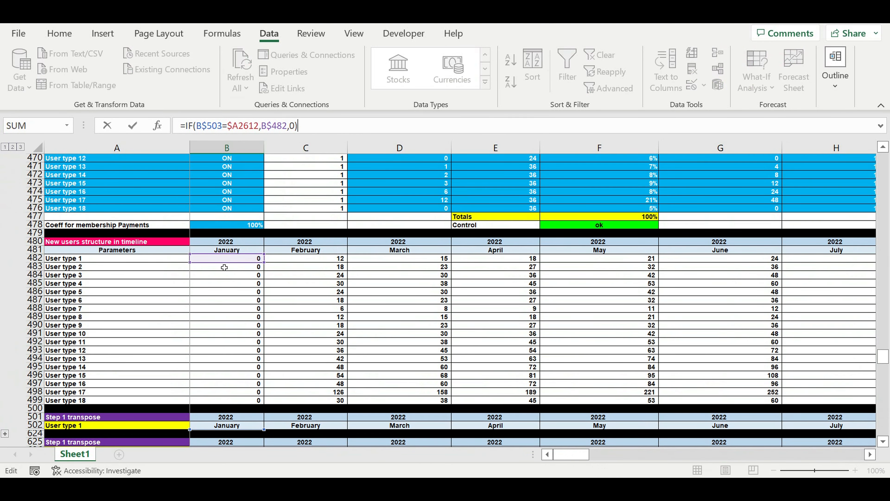
left_click_drag(226, 263, 228, 402)
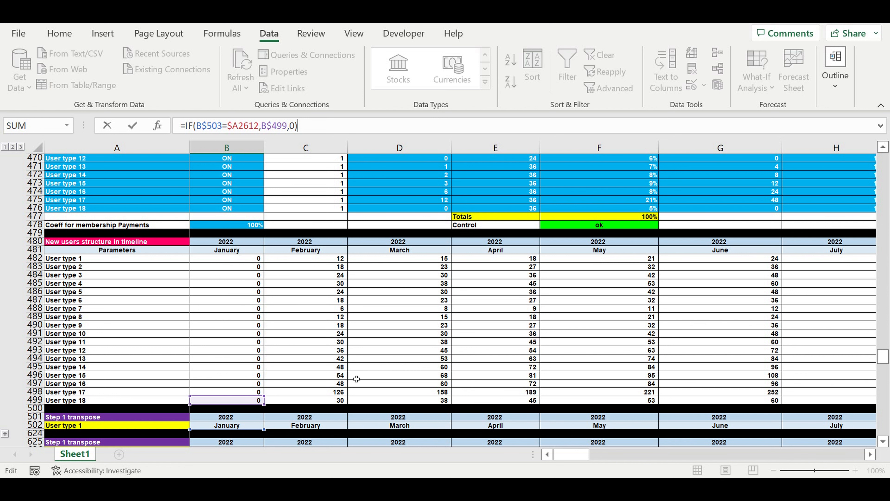
scroll(356, 379, "down", 3)
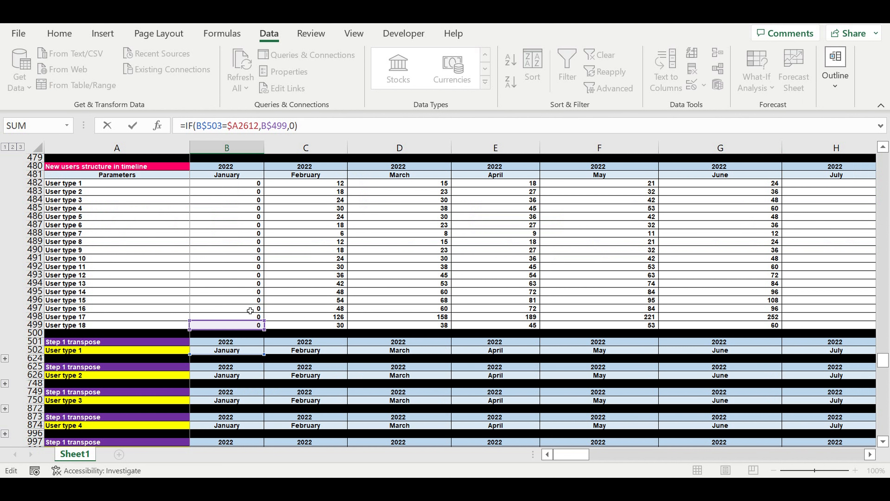
key("Return")
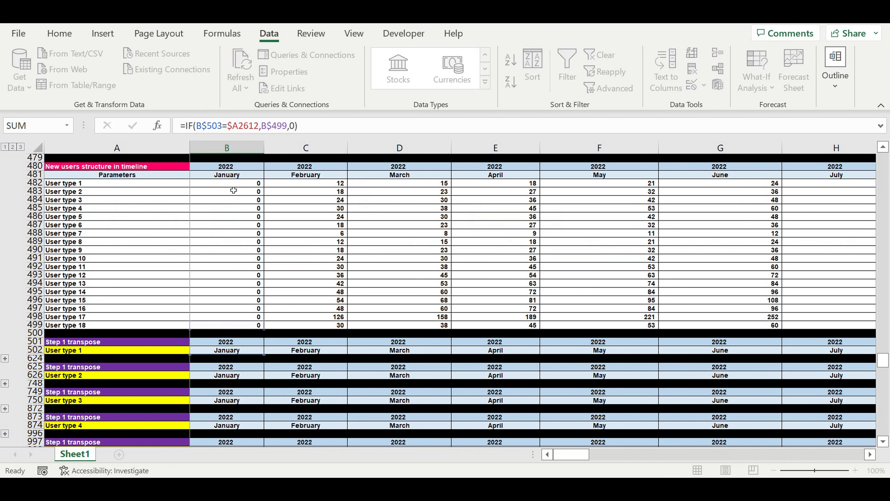
Fill the B2612 formula down and across the whole User type 18 matrix through DQ2731
scroll(228, 227, "down", 9)
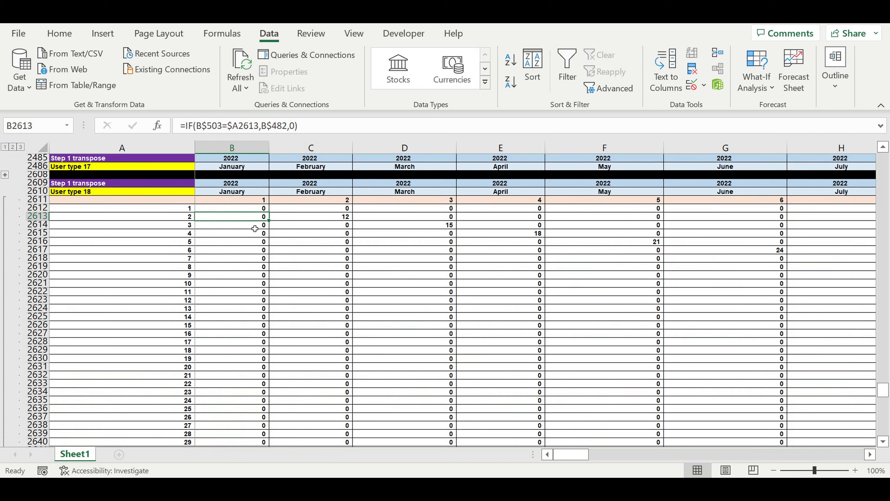
left_click(247, 200)
left_click(247, 209)
mouse_move(269, 213)
left_mouse_down()
mouse_move(270, 446)
mouse_move(277, 424)
mouse_move(275, 434)
mouse_move(885, 435)
mouse_move(777, 403)
left_mouse_up()
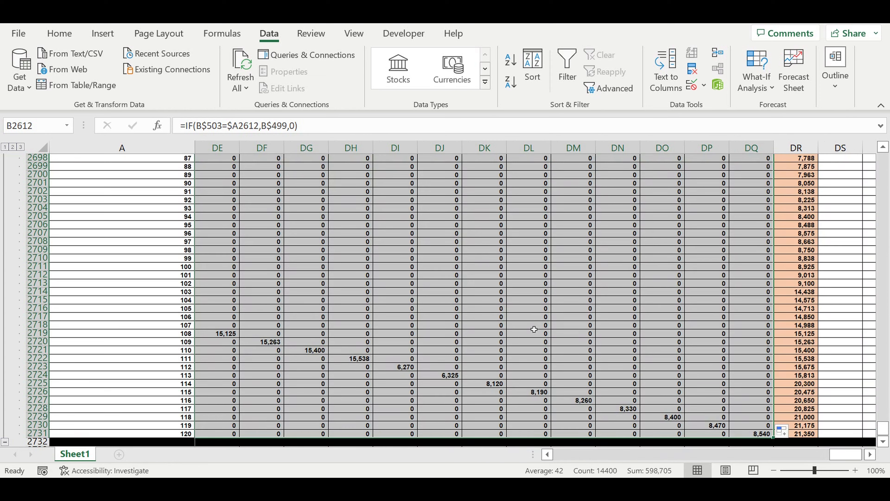
left_click(529, 325)
Collapse the completed User type 18 block and return to the first months of the collapsed transpose blocks
left_click(5, 441)
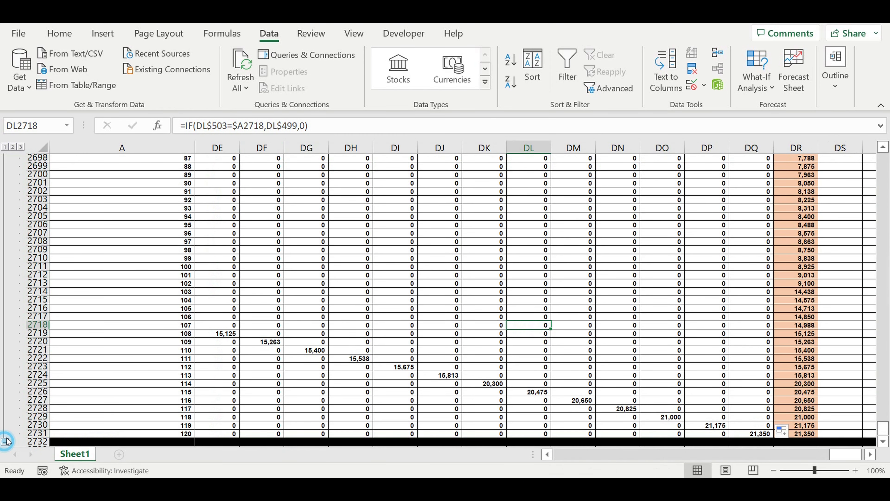
left_click_drag(844, 458, 430, 462)
scroll(278, 308, "up", 8)
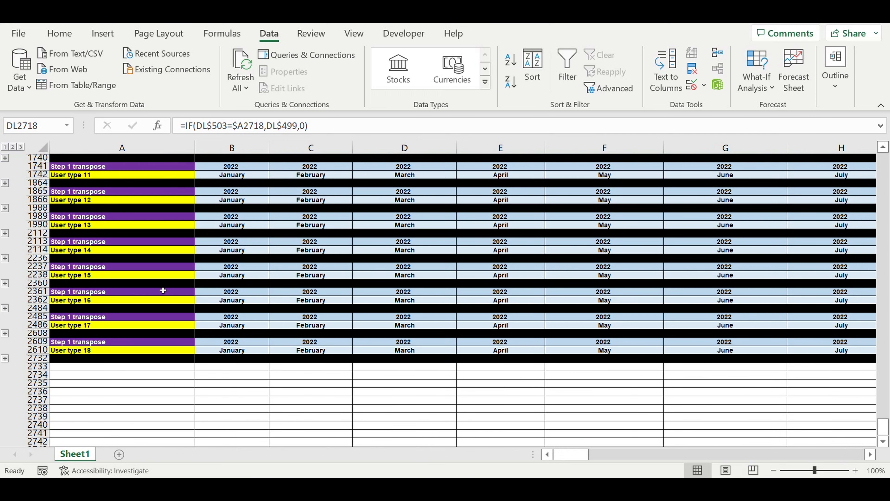
left_click(136, 283)
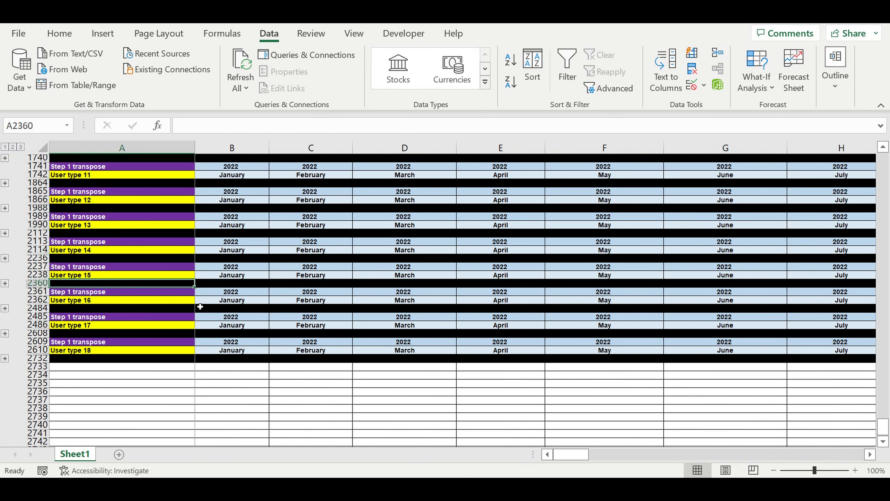